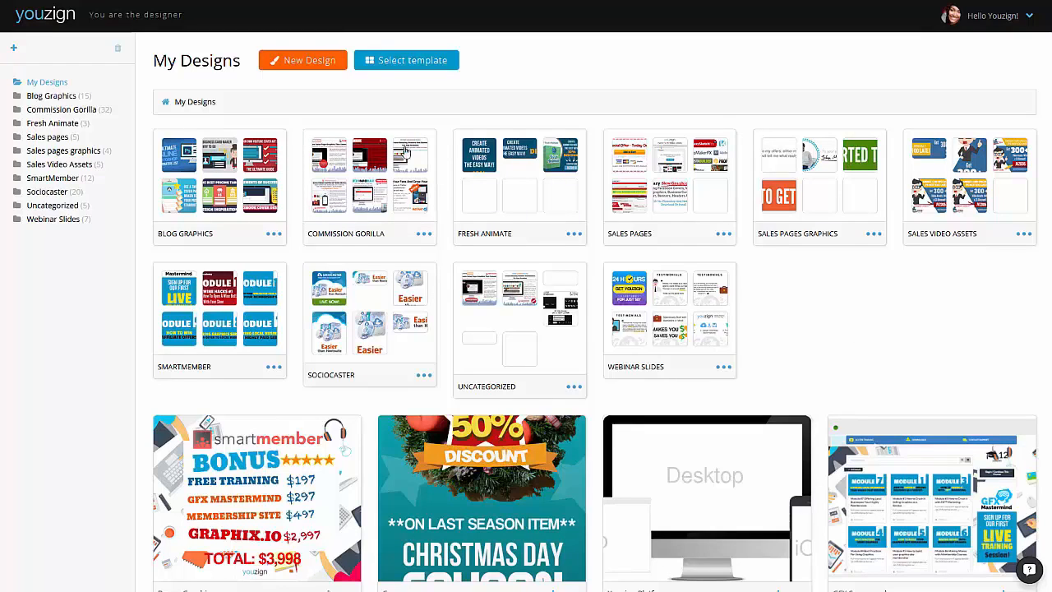
Step: Preview the saved Bonus Graphic design and close the preview
scroll(839, 282, "down", 4)
scroll(657, 273, "up", 4)
scroll(859, 283, "down", 1)
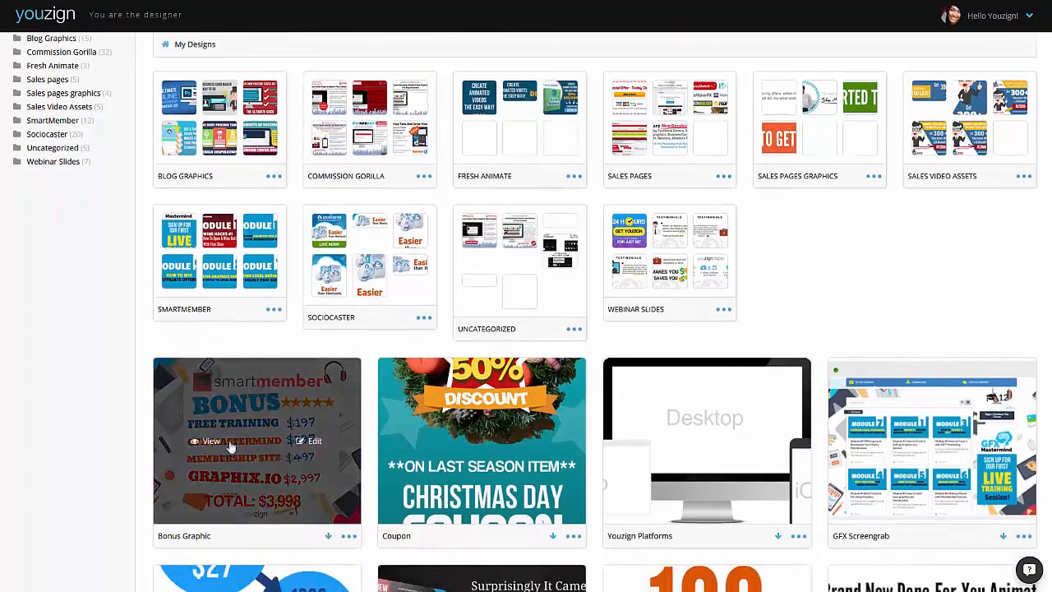
left_click(210, 441)
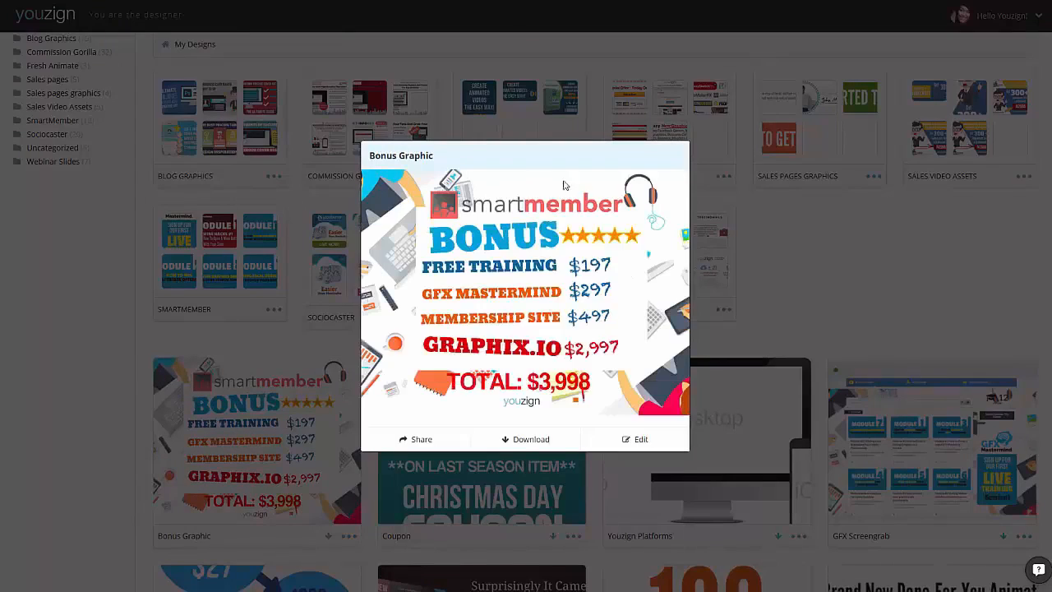
left_click(804, 275)
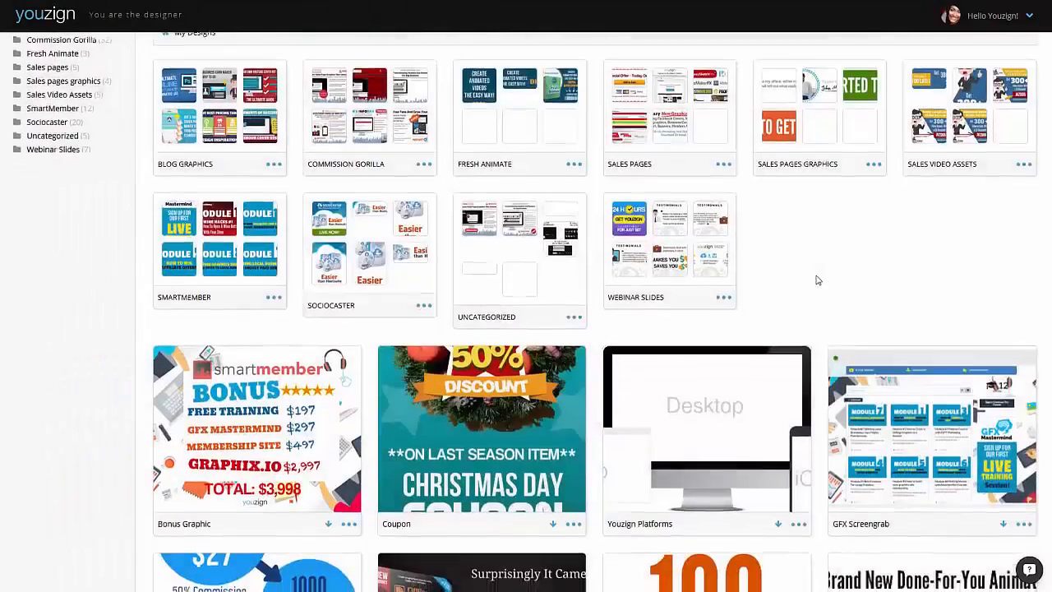
Step: Preview the saved Coupon and GFX Screengrab designs, closing each preview when done
scroll(816, 280, "down", 1)
left_click(444, 341)
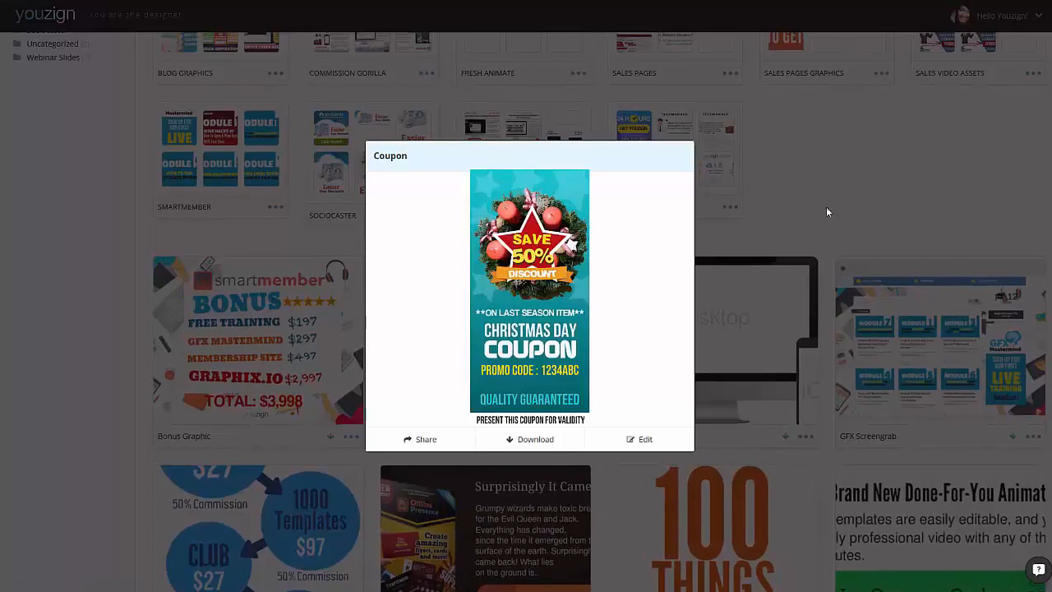
left_click(826, 212)
mouse_move(890, 349)
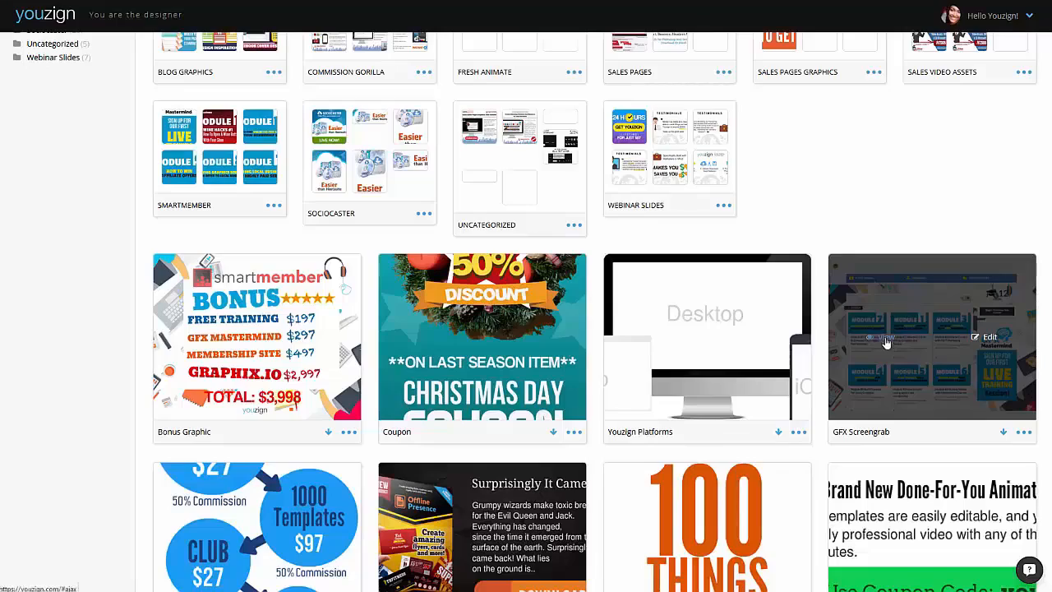
left_click(886, 342)
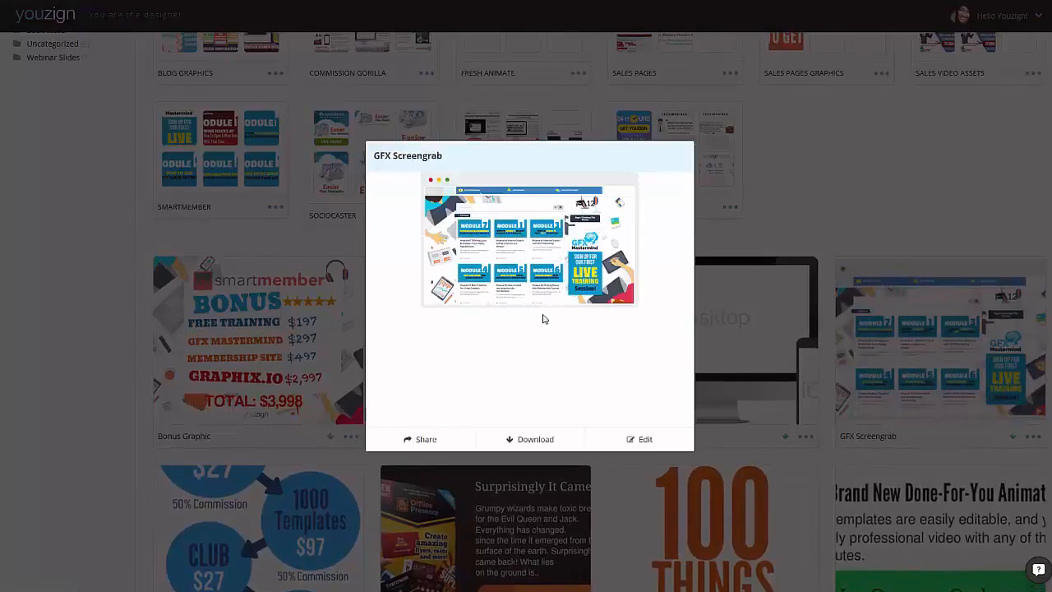
left_click(901, 200)
Step: Browse the gallery of saved designs below the folders and return to its beginning
scroll(851, 234, "down", 3)
scroll(845, 244, "down", 9)
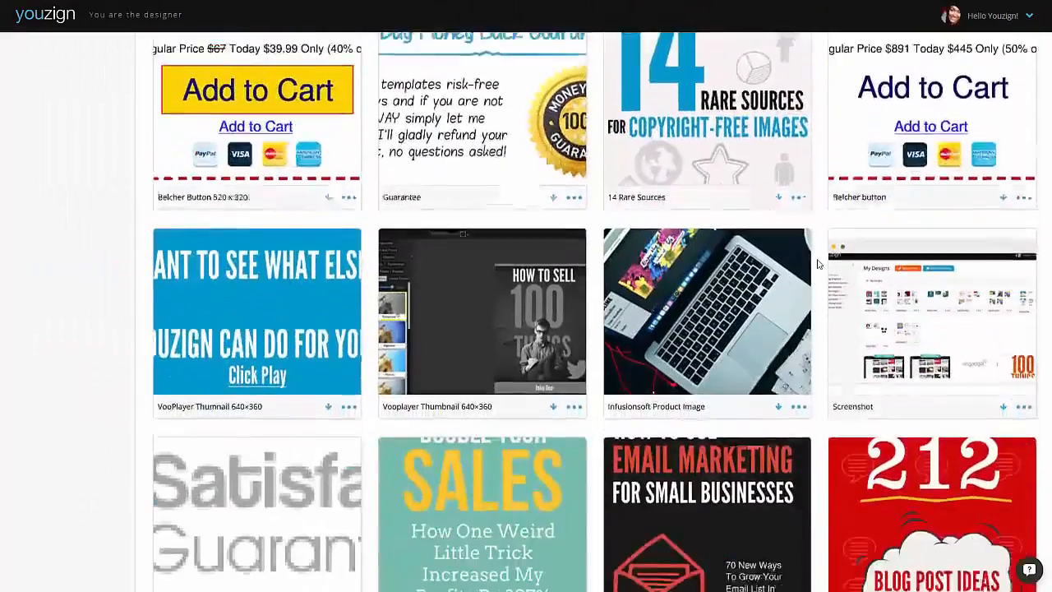
scroll(818, 265, "down", 2)
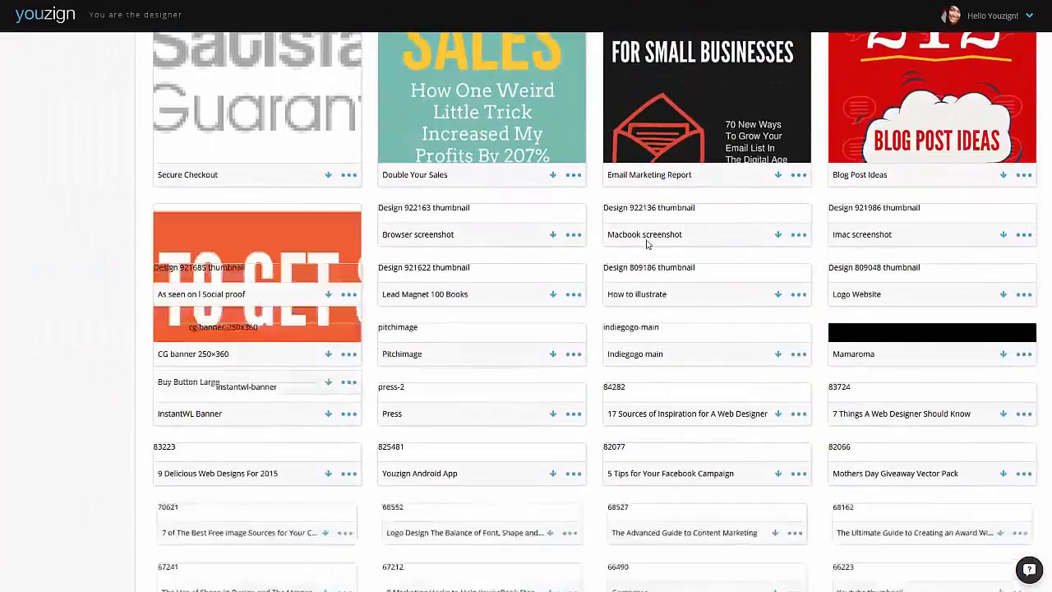
scroll(688, 244, "down", 8)
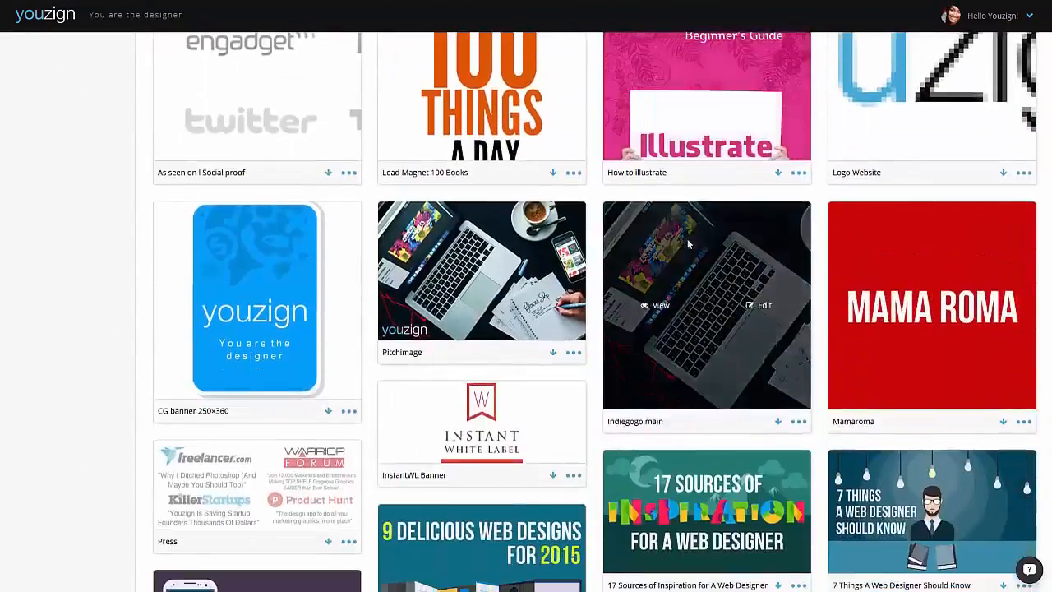
scroll(698, 201, "down", 2)
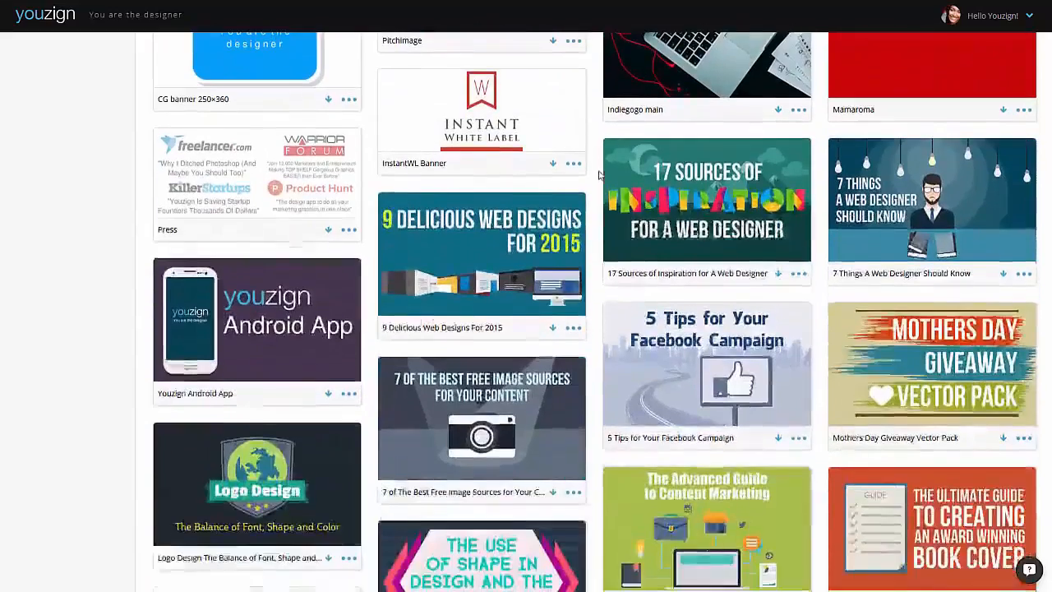
scroll(735, 188, "down", 6)
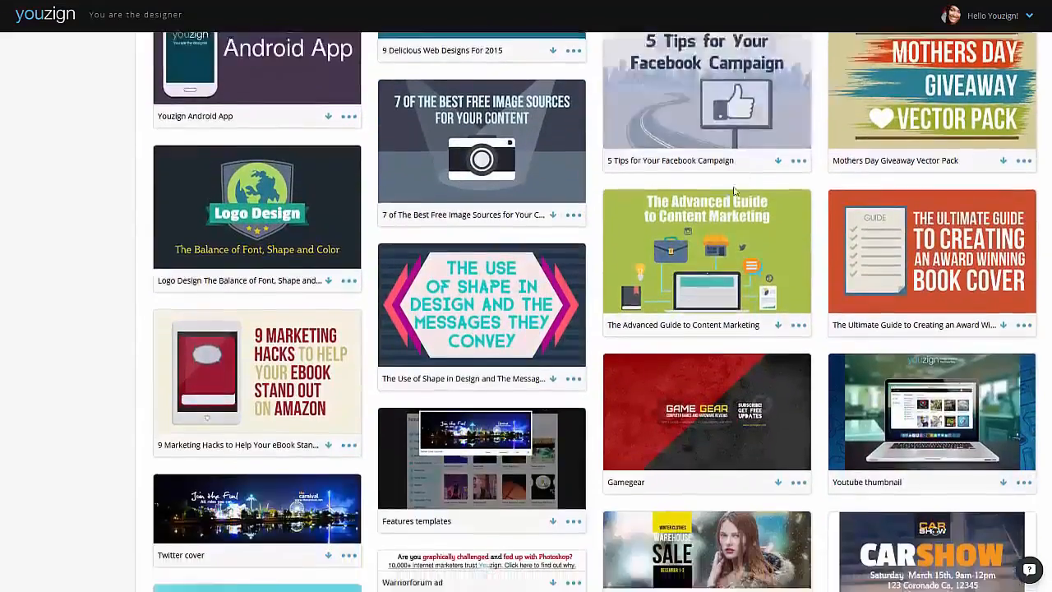
scroll(752, 156, "down", 5)
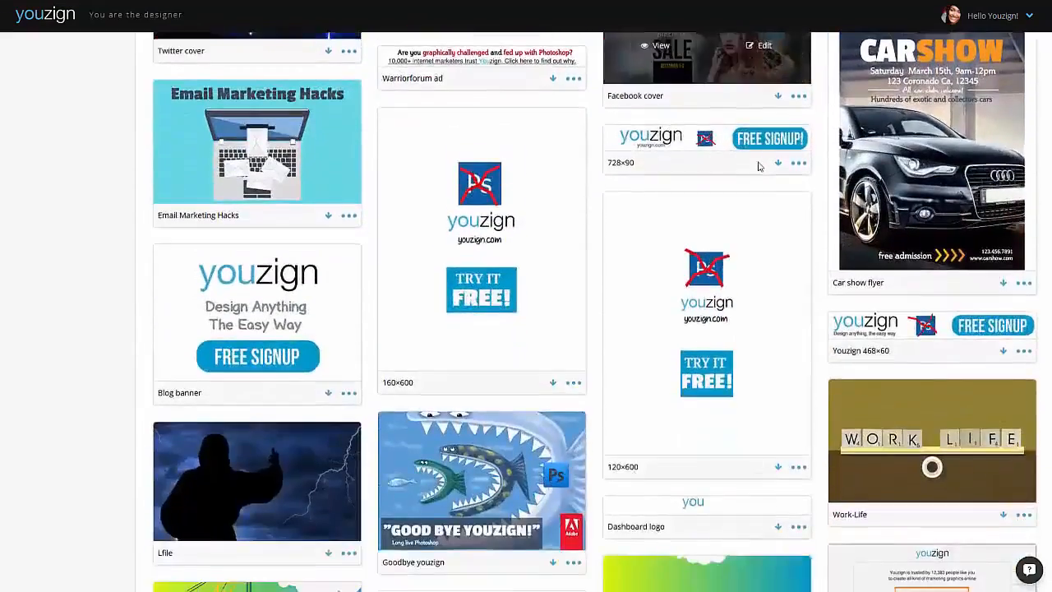
scroll(749, 189, "up", 4)
scroll(750, 180, "up", 10)
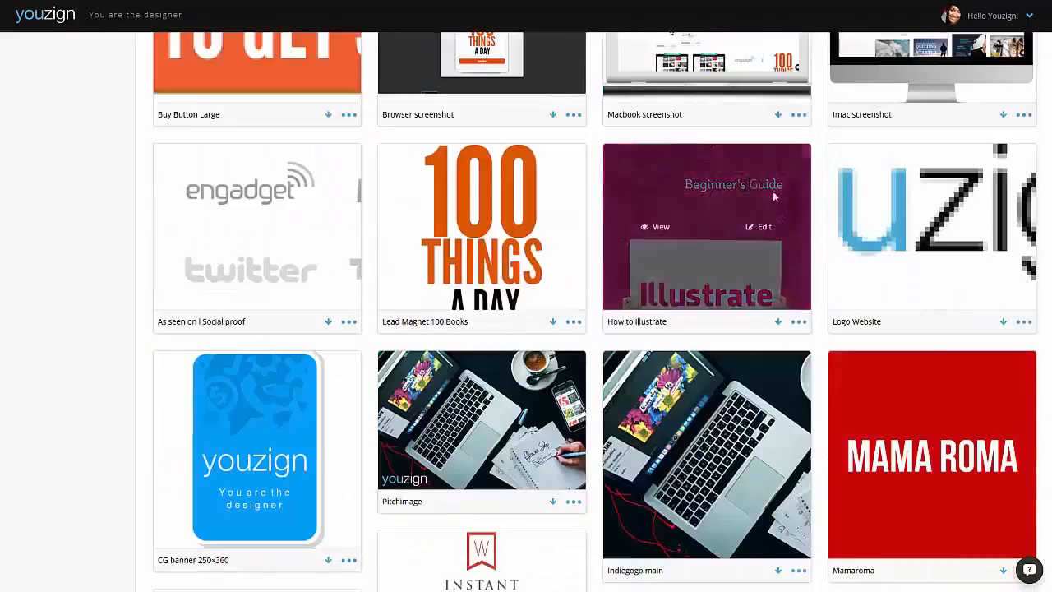
scroll(635, 204, "up", 8)
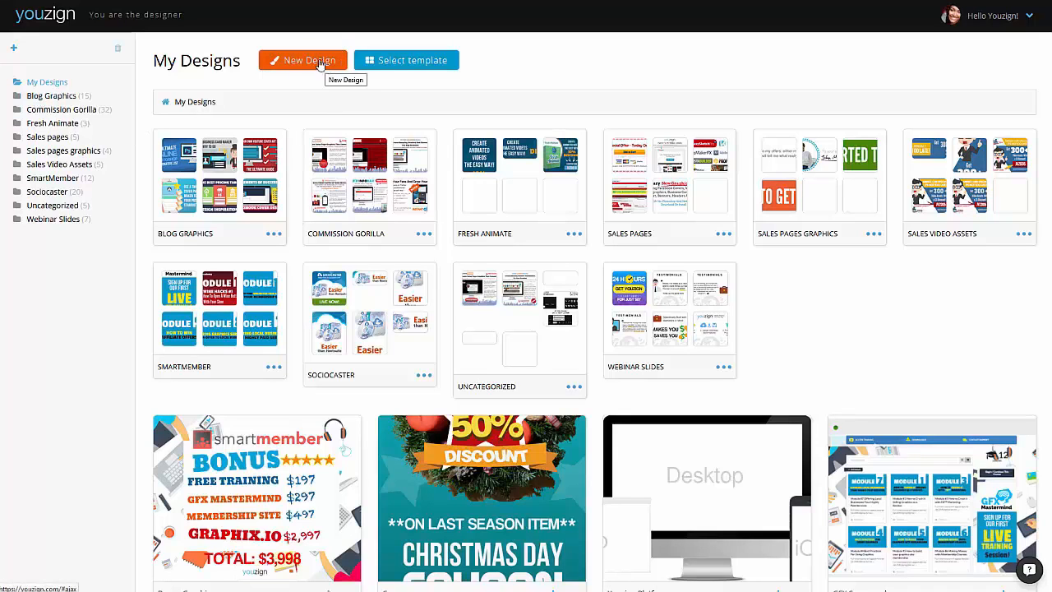
Step: Open the template library and expand the Facebook, Pinterest and Web Banner template types
left_click(390, 64)
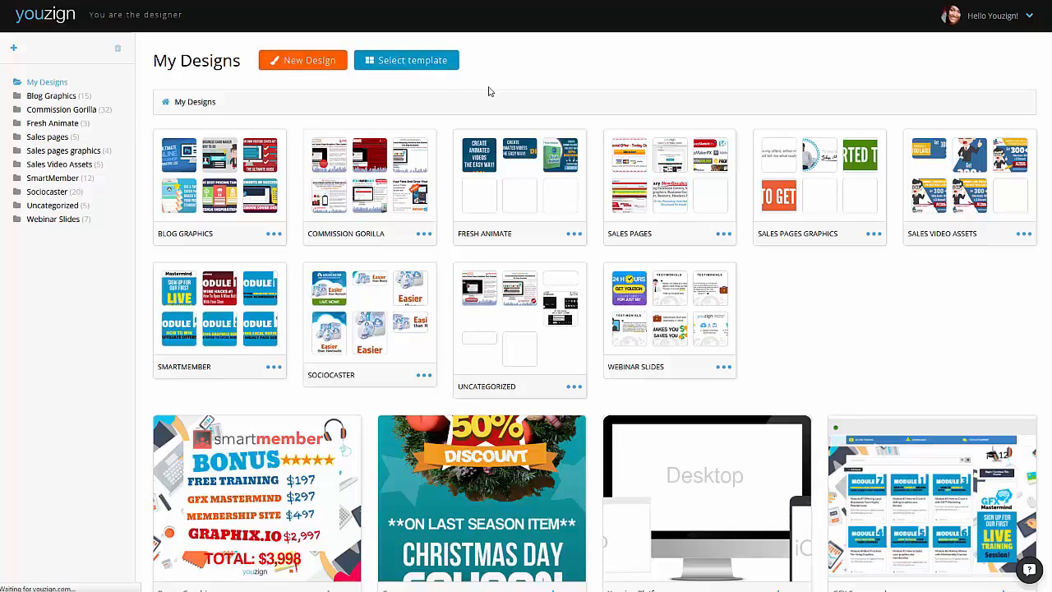
left_click(413, 64)
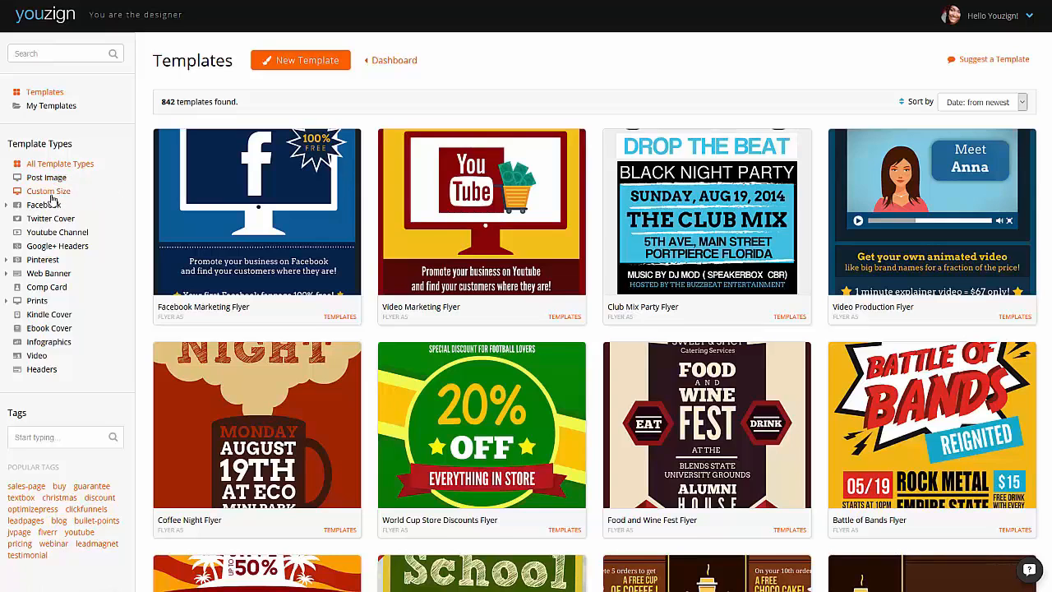
left_click(8, 205)
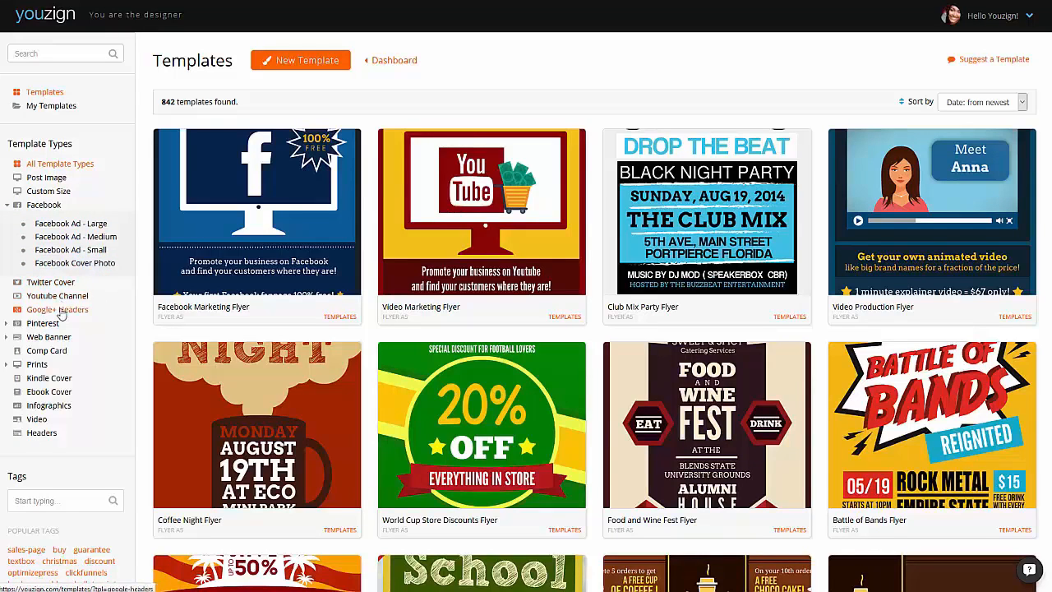
left_click(8, 325)
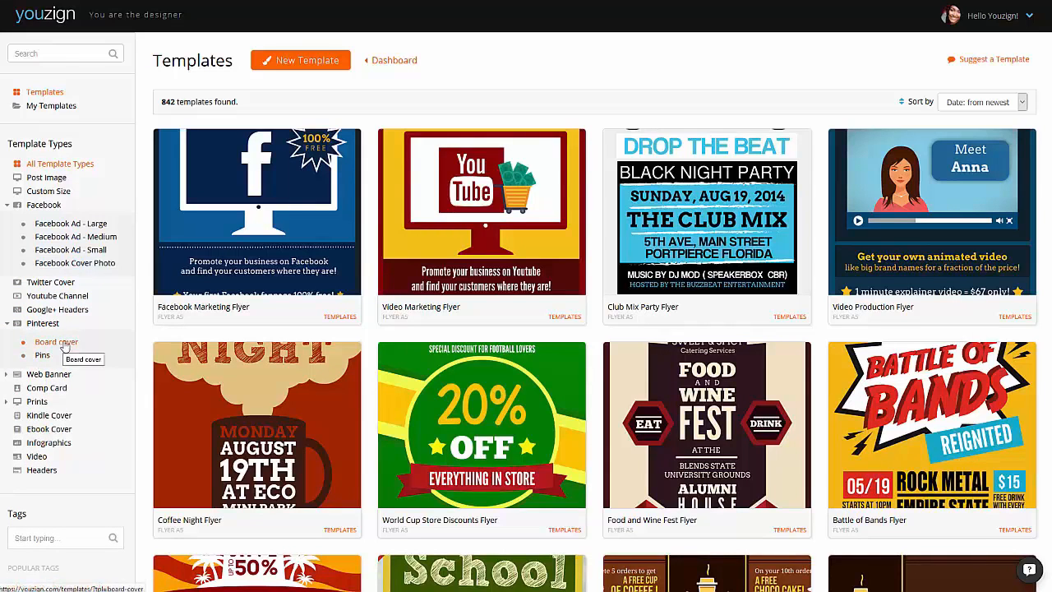
left_click(8, 375)
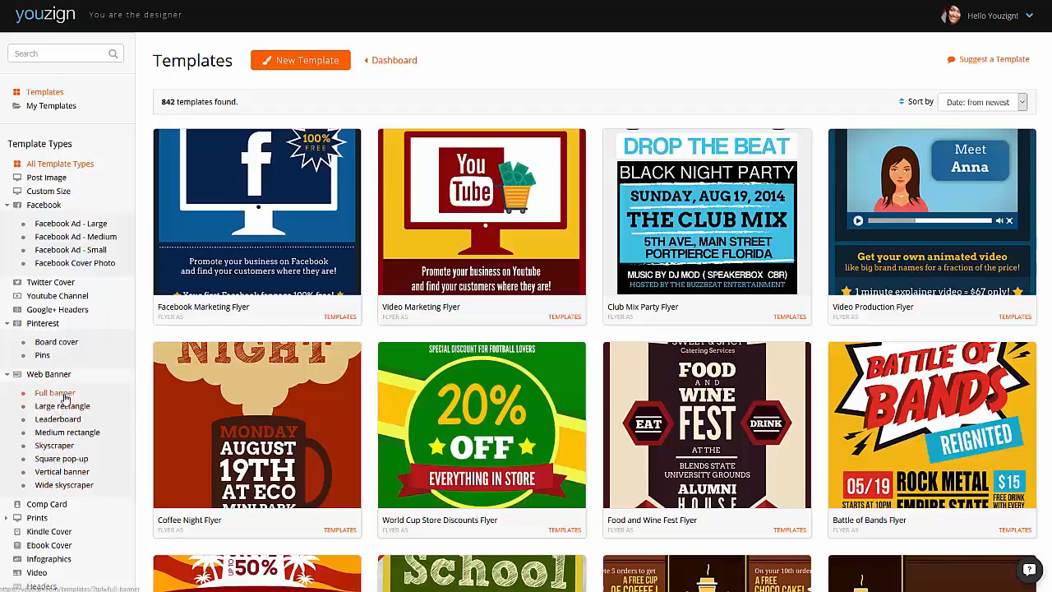
Step: Expand the Prints template type and look over the remaining types down to Headers
scroll(49, 427, "down", 1)
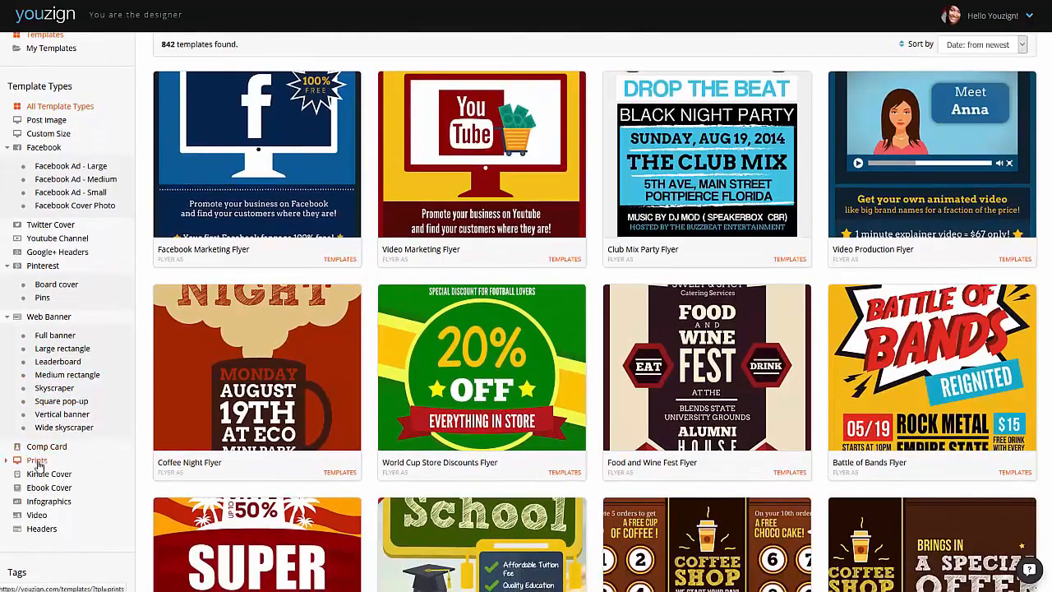
left_click(7, 462)
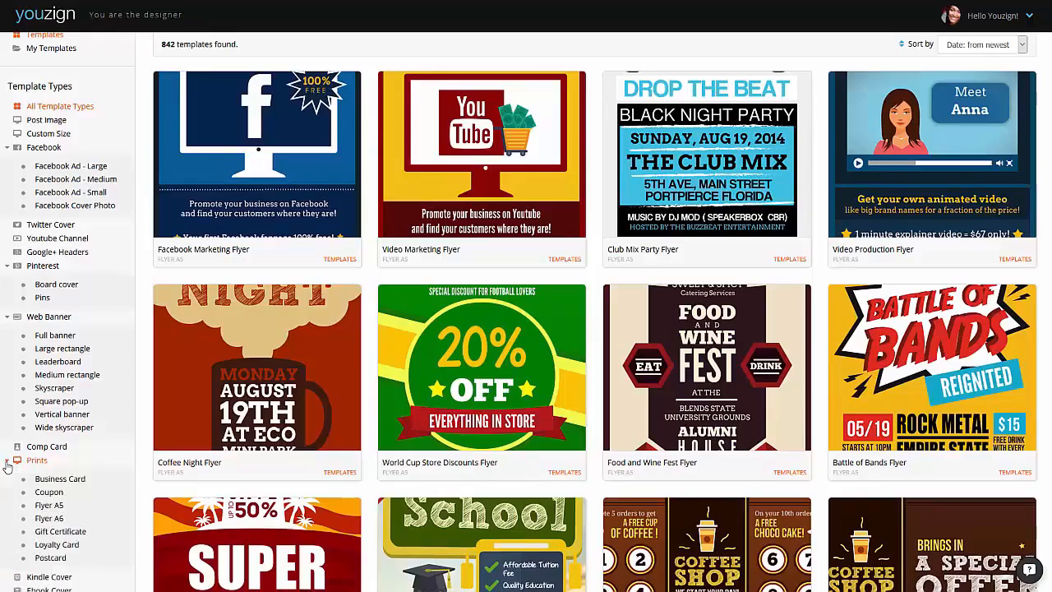
scroll(50, 444, "down", 1)
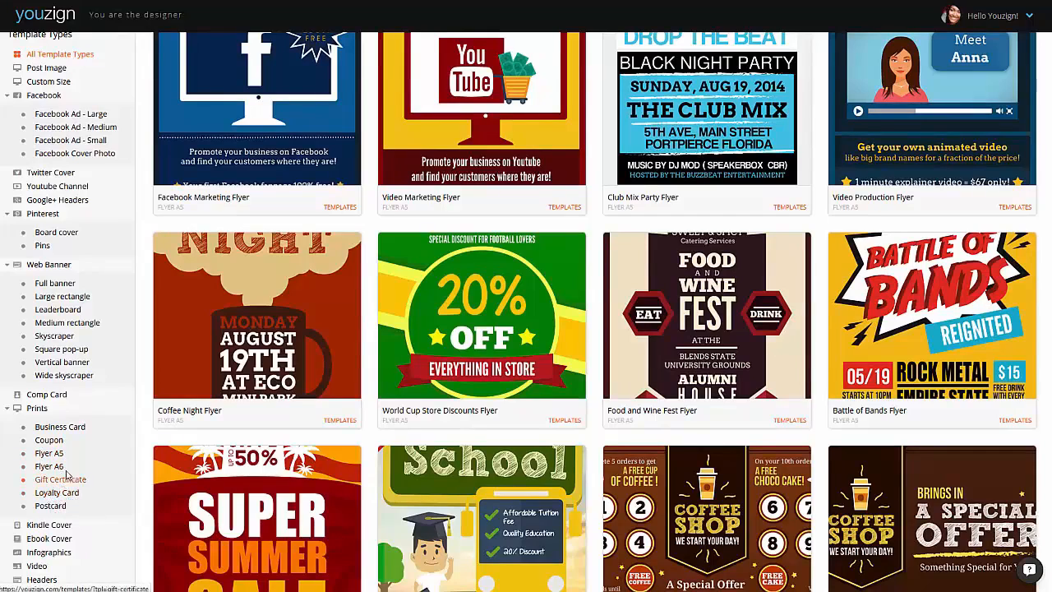
scroll(47, 436, "down", 2)
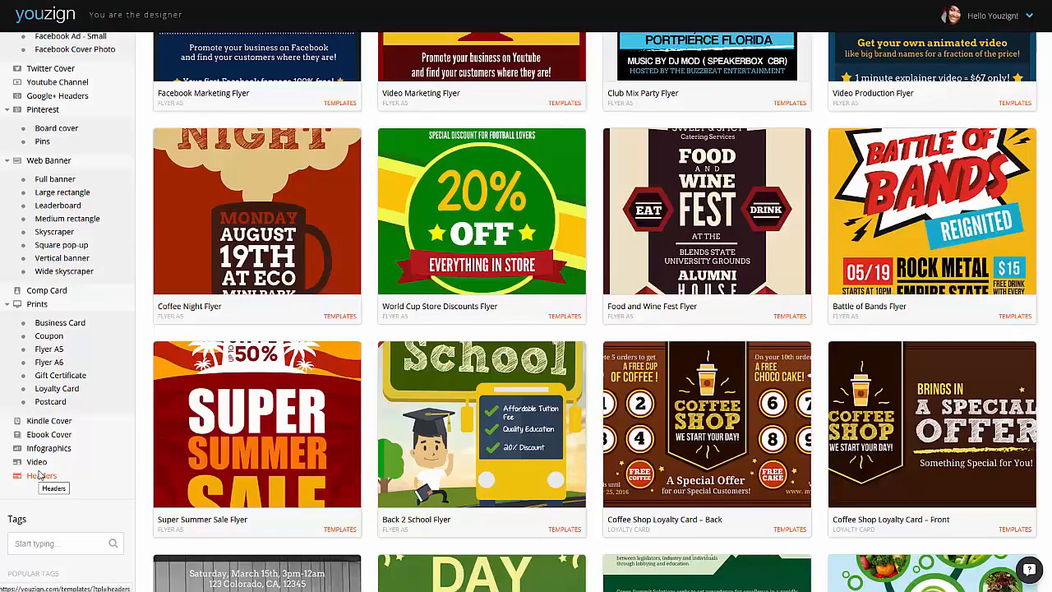
scroll(72, 475, "up", 3)
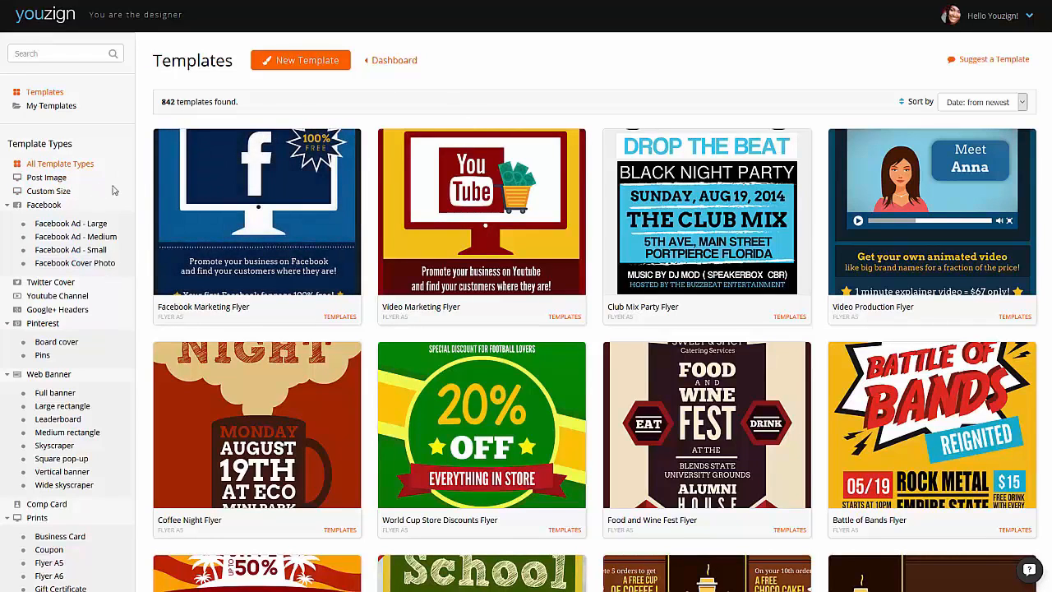
Step: Show only the Facebook Ad - Large templates and start a design from the Plaza Pizza template
left_click(92, 224)
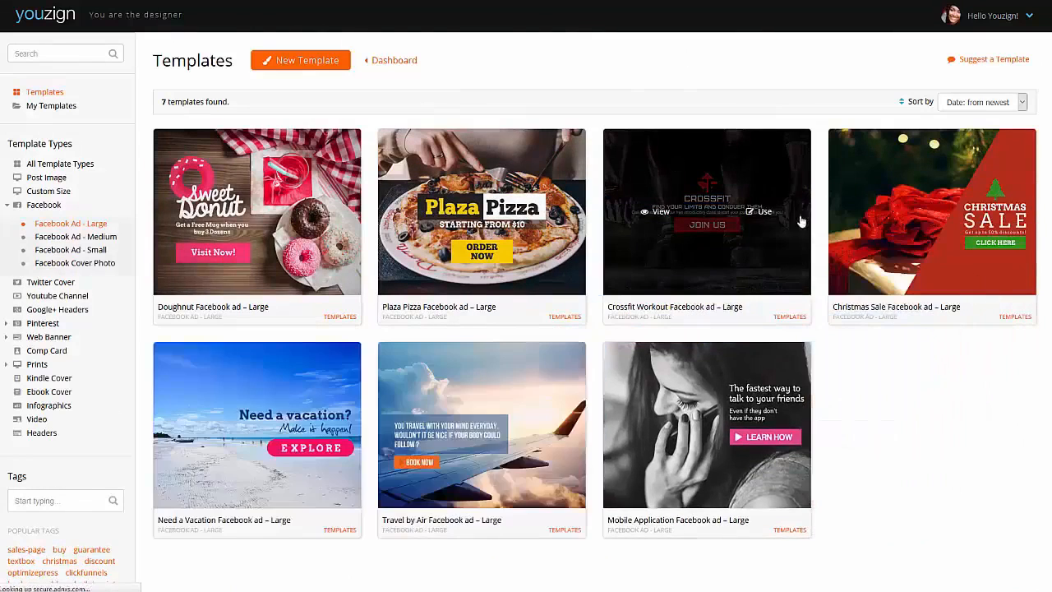
scroll(528, 260, "down", 2)
scroll(775, 244, "up", 2)
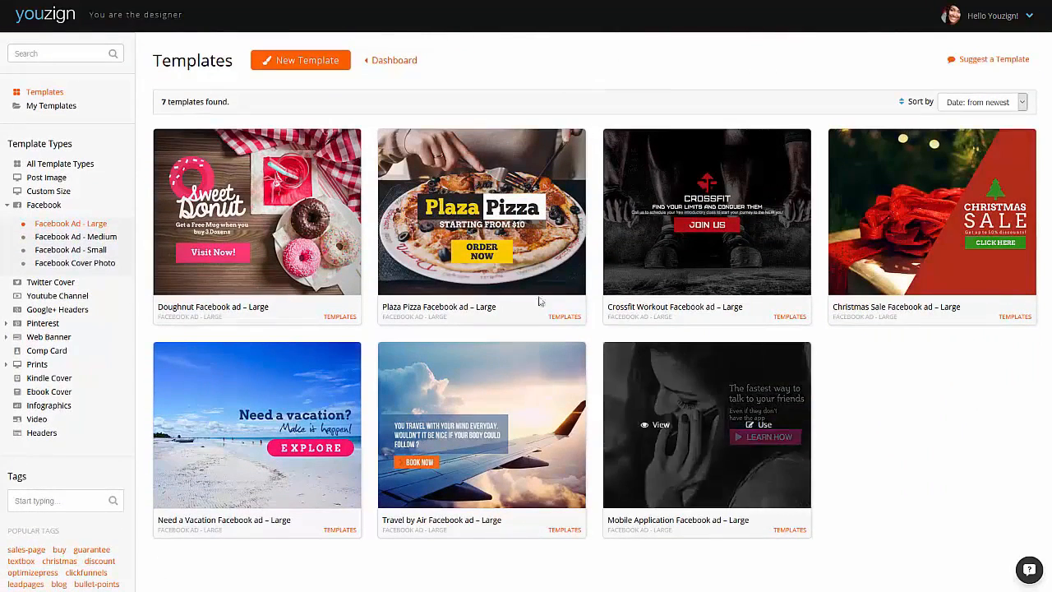
mouse_move(530, 214)
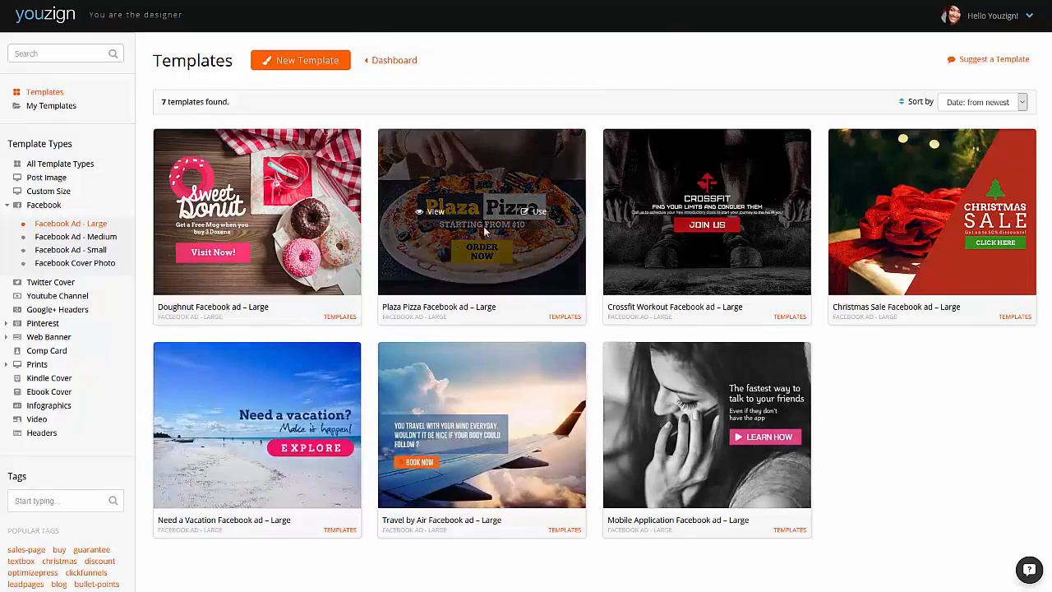
left_click(530, 212)
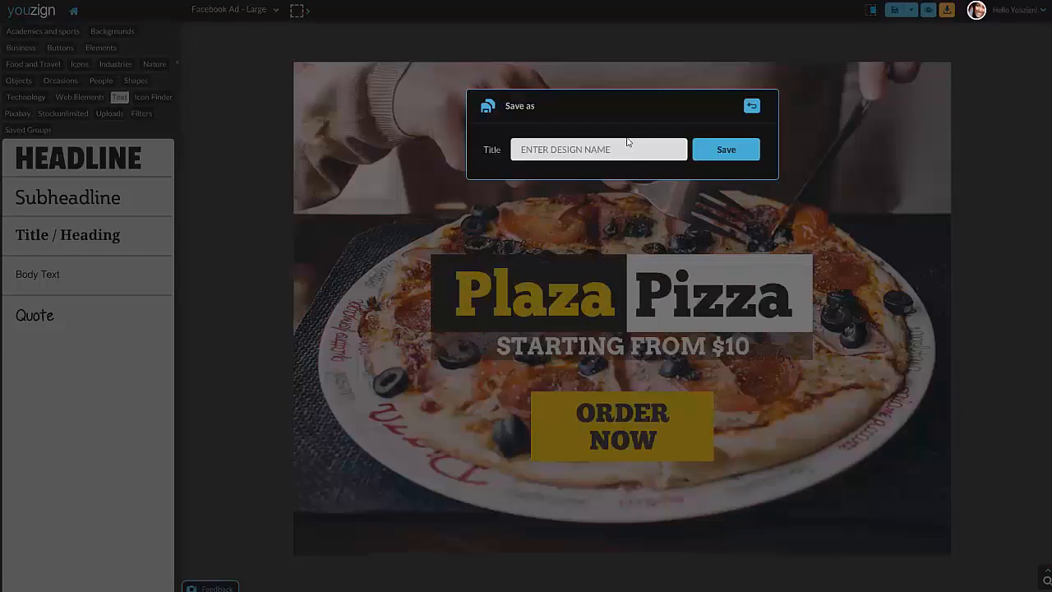
Step: Enter a title for the new Plaza Pizza design and save it
left_click(627, 150)
type("m")
left_click(723, 149)
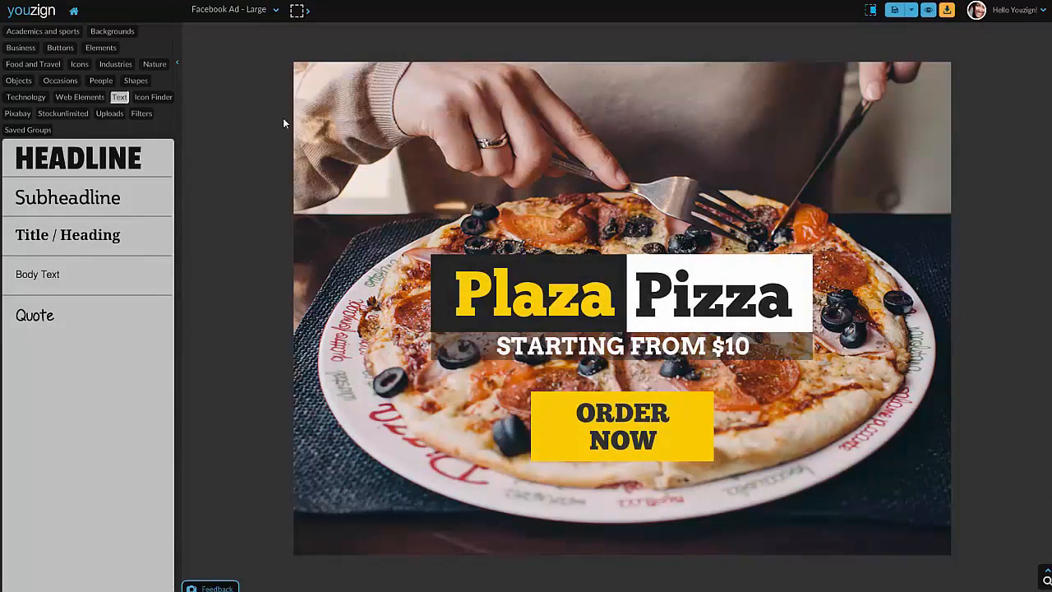
Step: Shift the pizza background photo slightly to the right behind the text
left_click(579, 160)
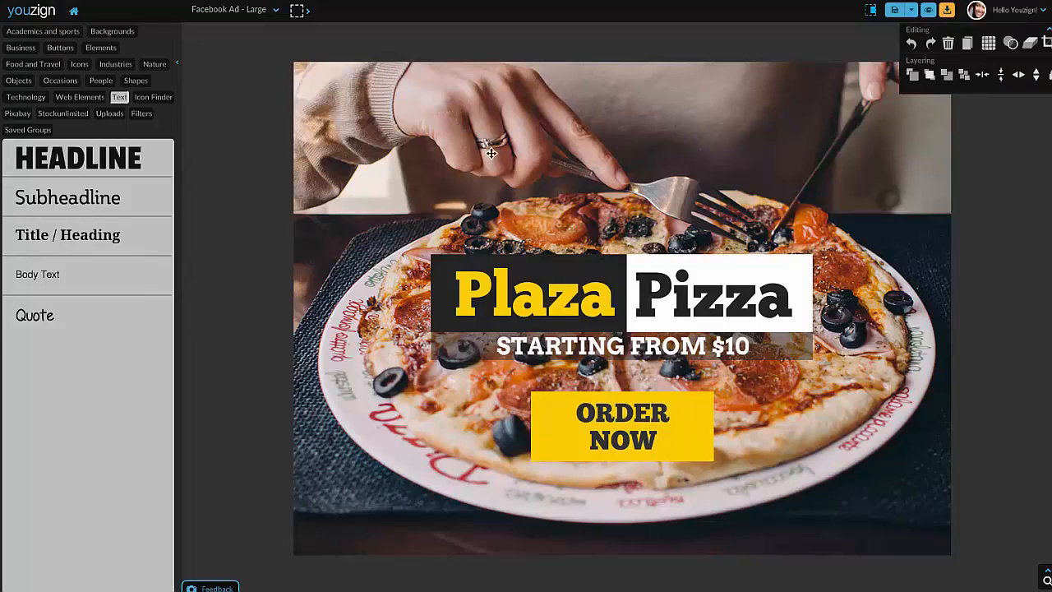
left_click_drag(493, 153, 534, 154)
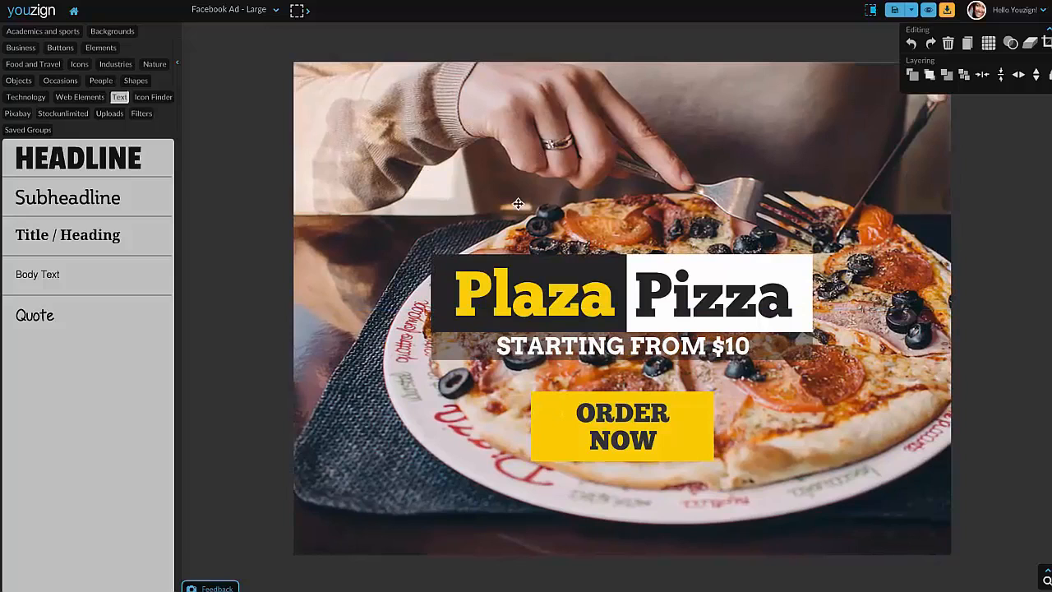
left_click_drag(631, 194, 601, 192)
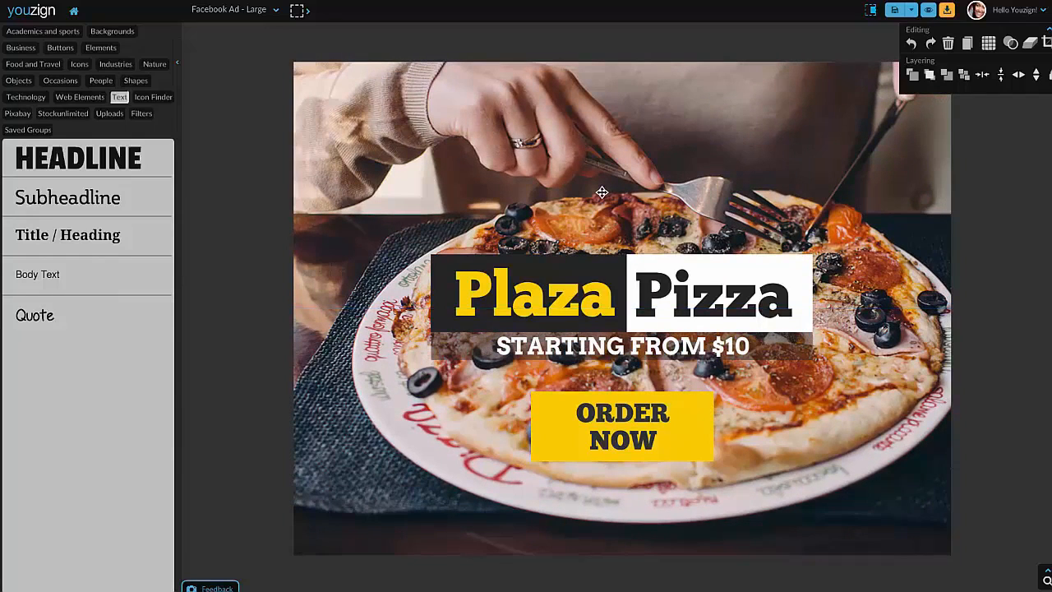
Step: Try the Grayscale filter on the design and switch to the Vignette filter
left_click(142, 114)
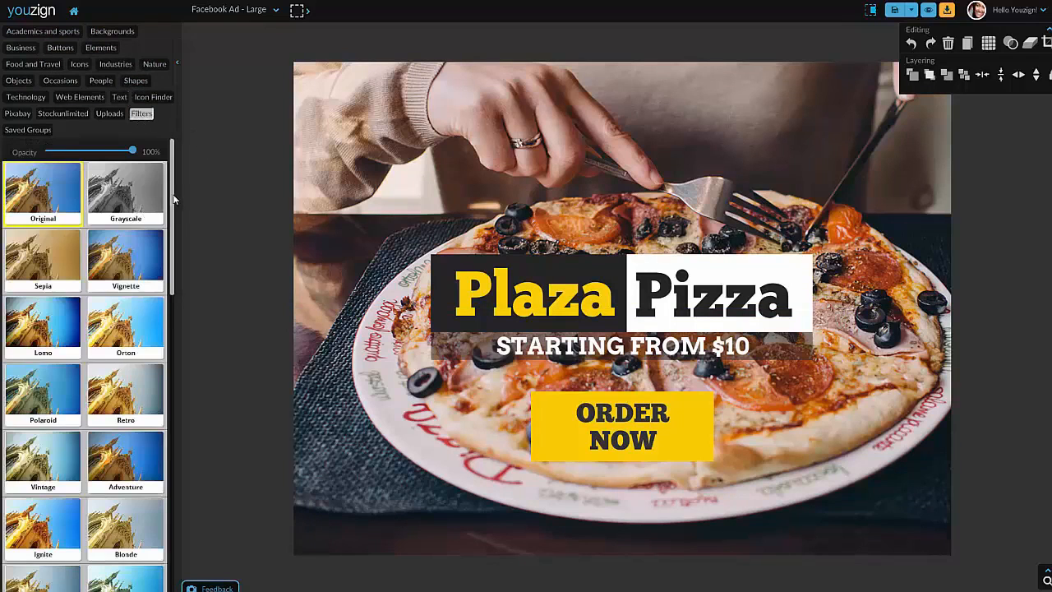
left_click(140, 190)
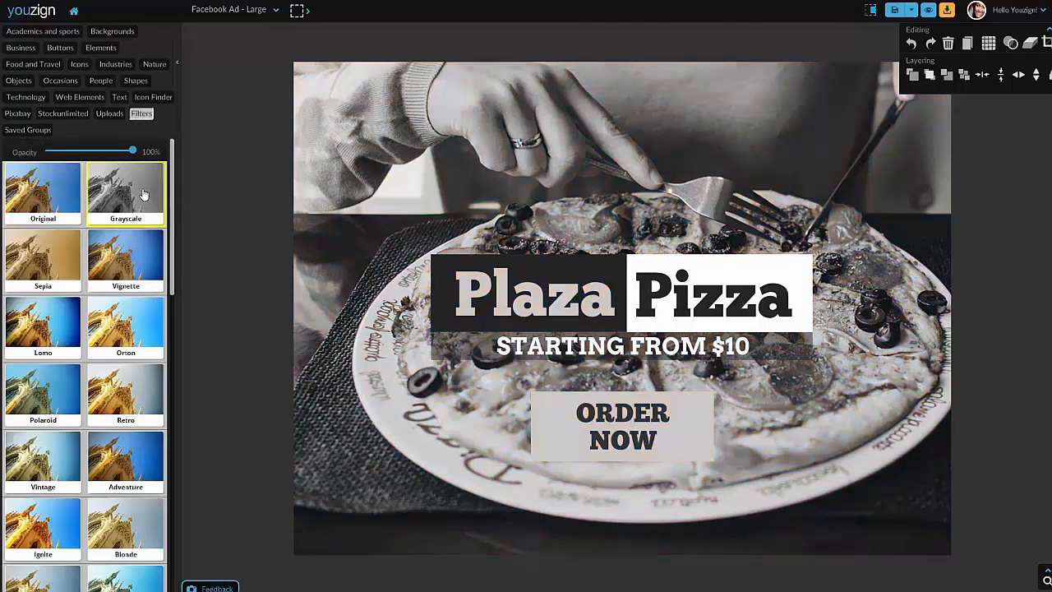
left_click(125, 252)
scroll(119, 310, "down", 1)
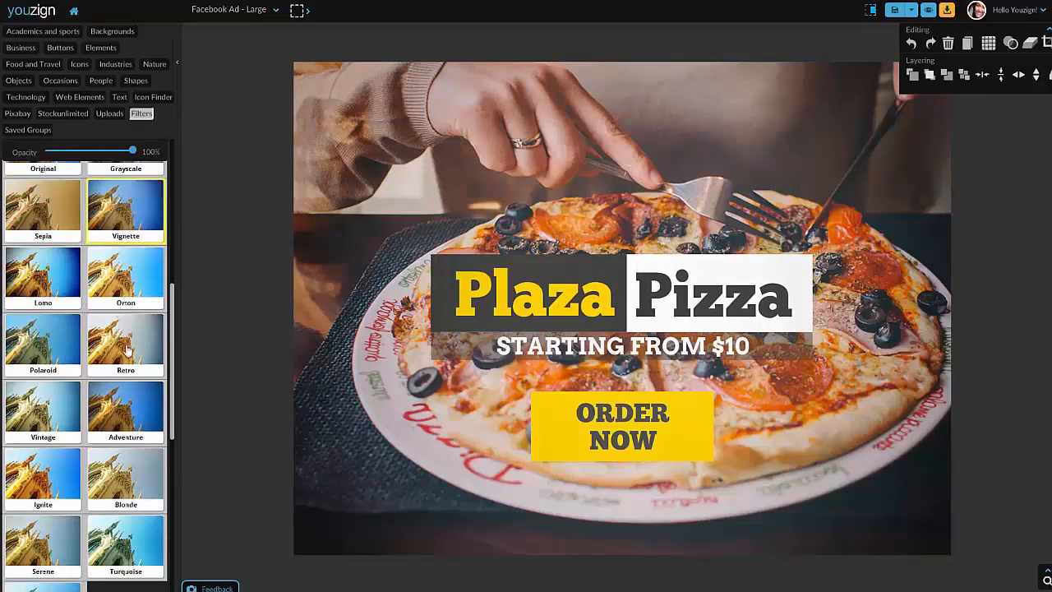
Step: Try the Polaroid, Vintage, Adventure, Blonde, Turquoise and Serene filters on the design and restore the Original look
left_click(54, 343)
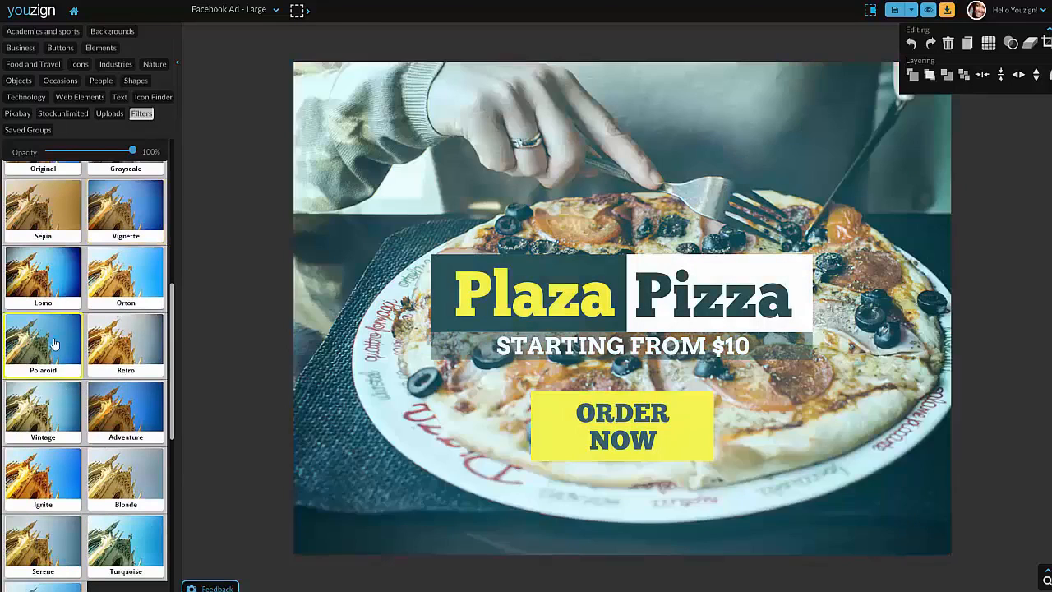
left_click(61, 425)
left_click(141, 410)
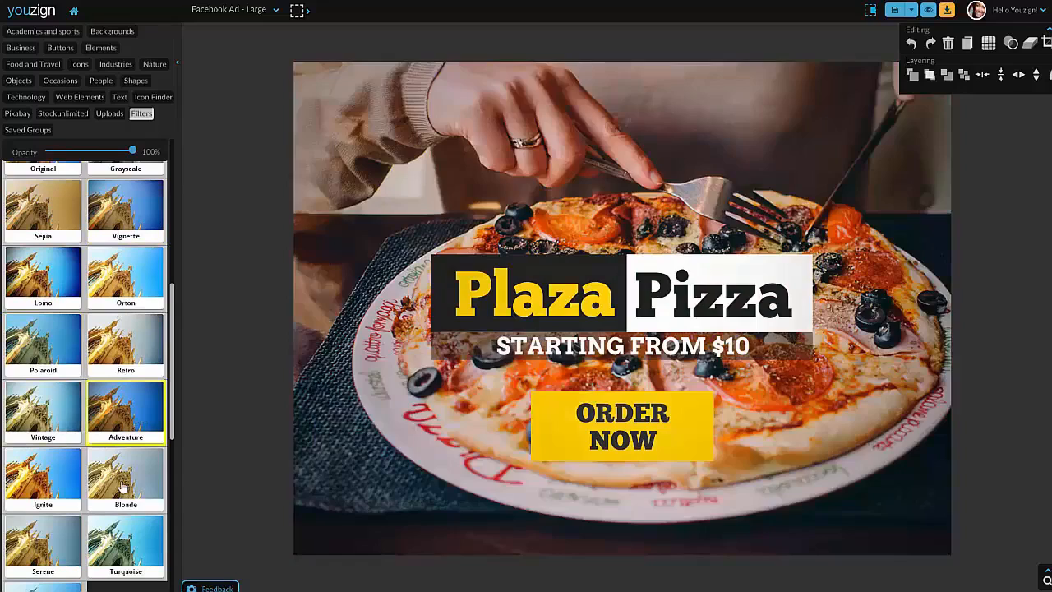
left_click(122, 488)
left_click(123, 542)
left_click(43, 542)
scroll(64, 298, "up", 1)
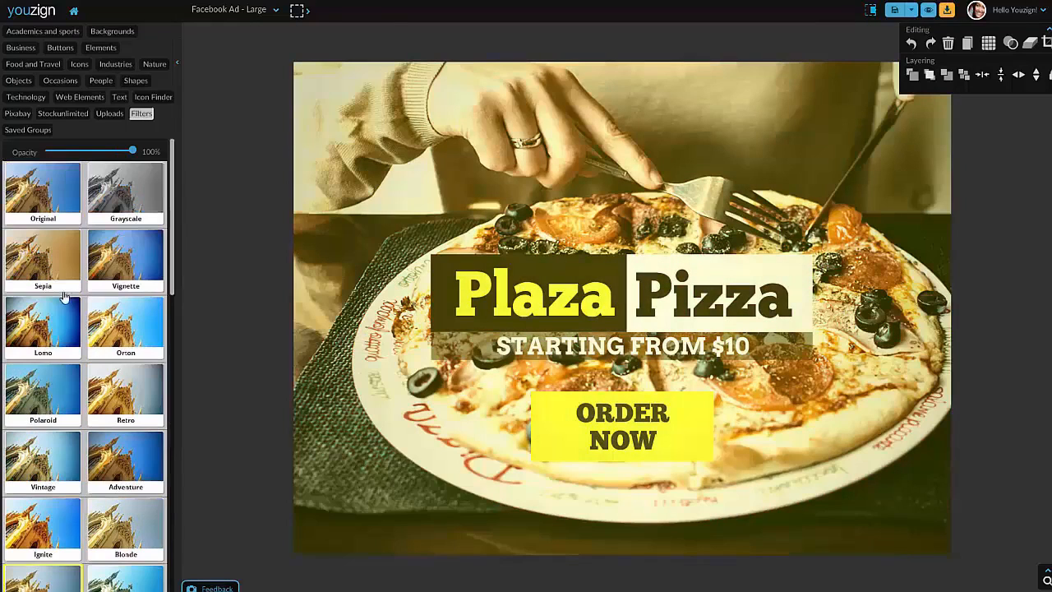
left_click(47, 179)
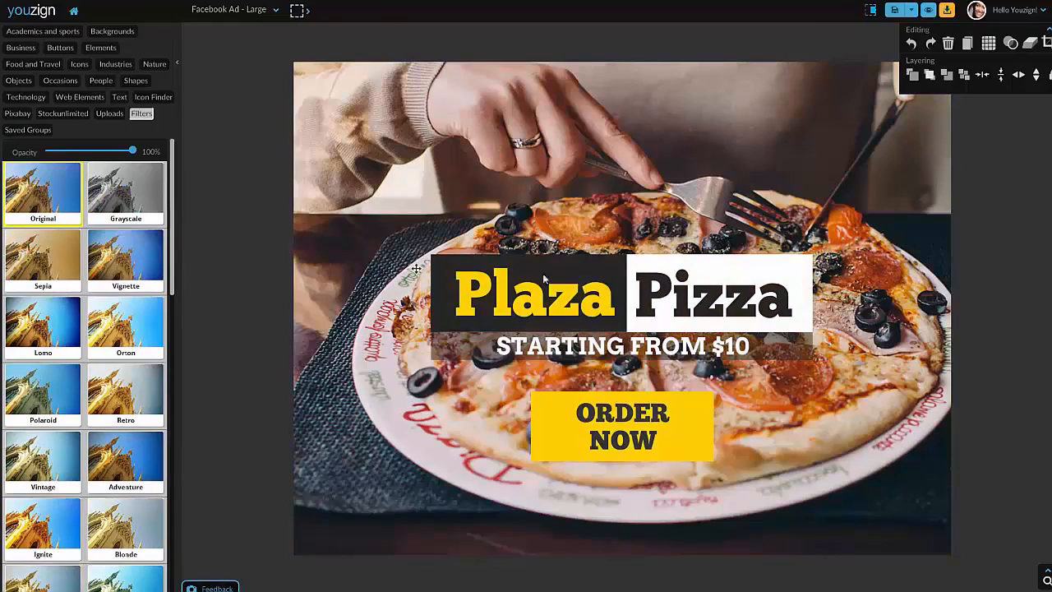
Step: Replace the headline word "Plaza" with "MC" and move it closer to the word "Pizza"
left_click(573, 298)
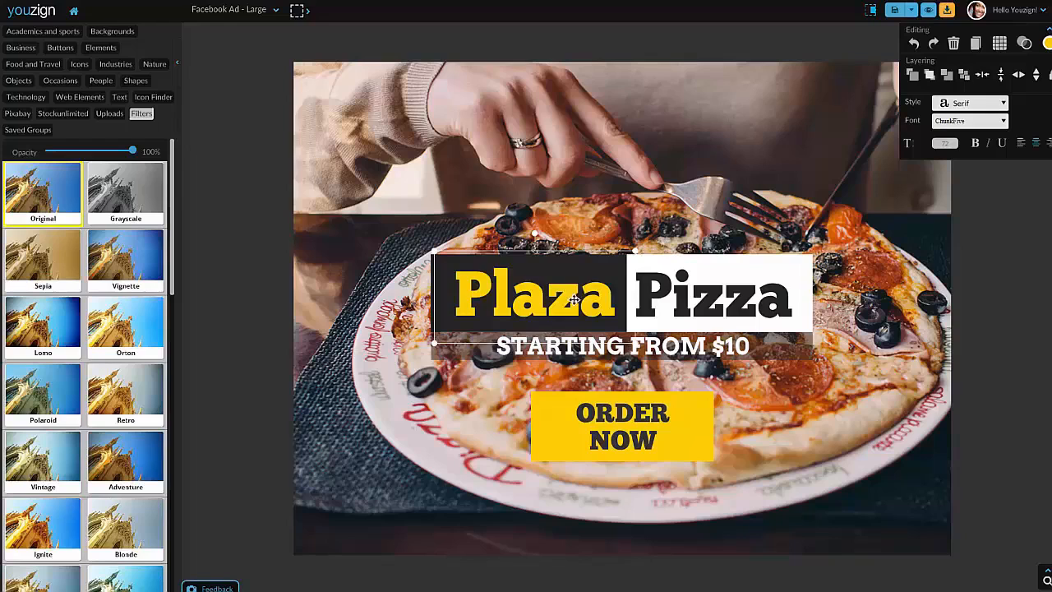
mouse_move(551, 295)
left_mouse_down()
mouse_move(558, 114)
mouse_move(558, 289)
left_mouse_up()
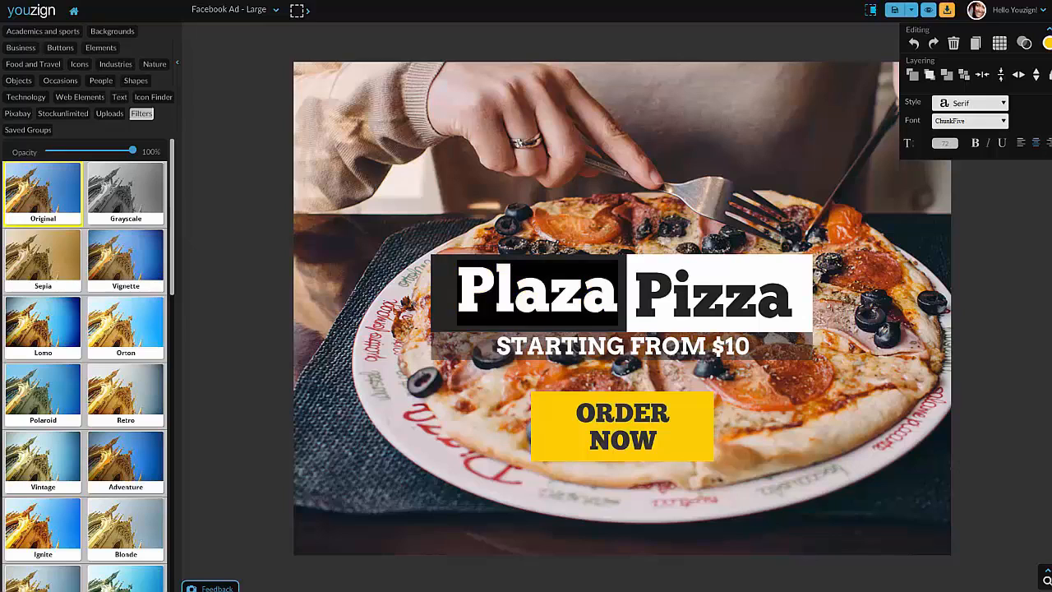
type("MC")
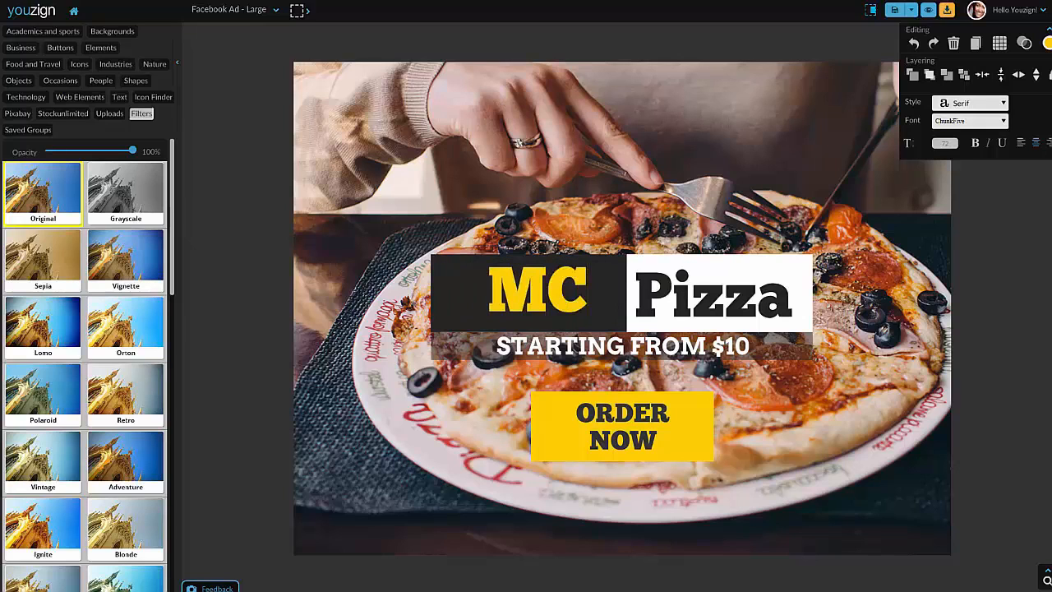
key("Escape")
left_click_drag(529, 290, 550, 295)
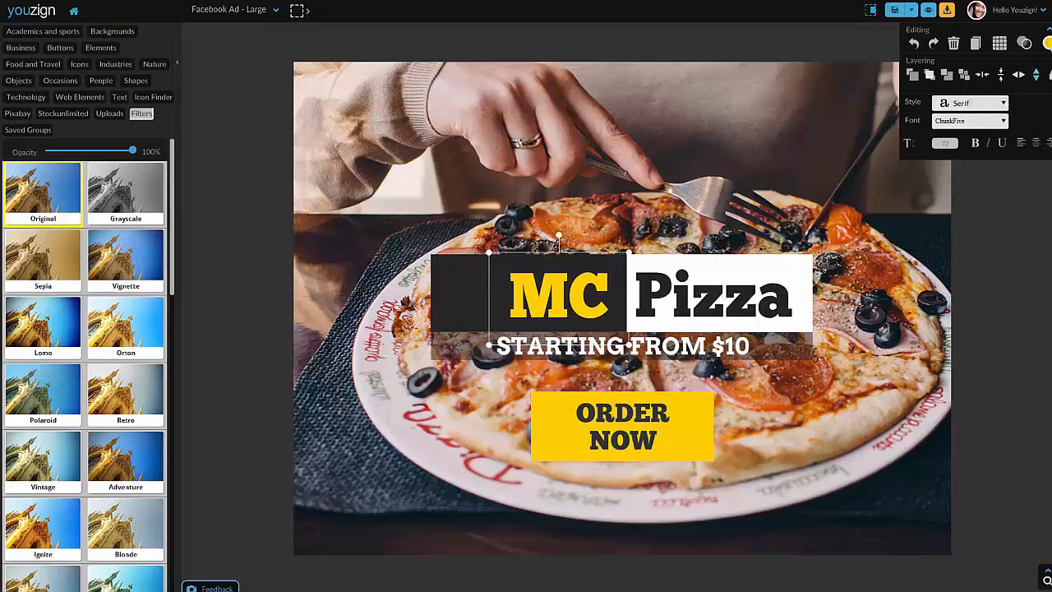
Step: Recolour the MC headline text from the template's yellow to red
left_click(1049, 43)
left_click(977, 53)
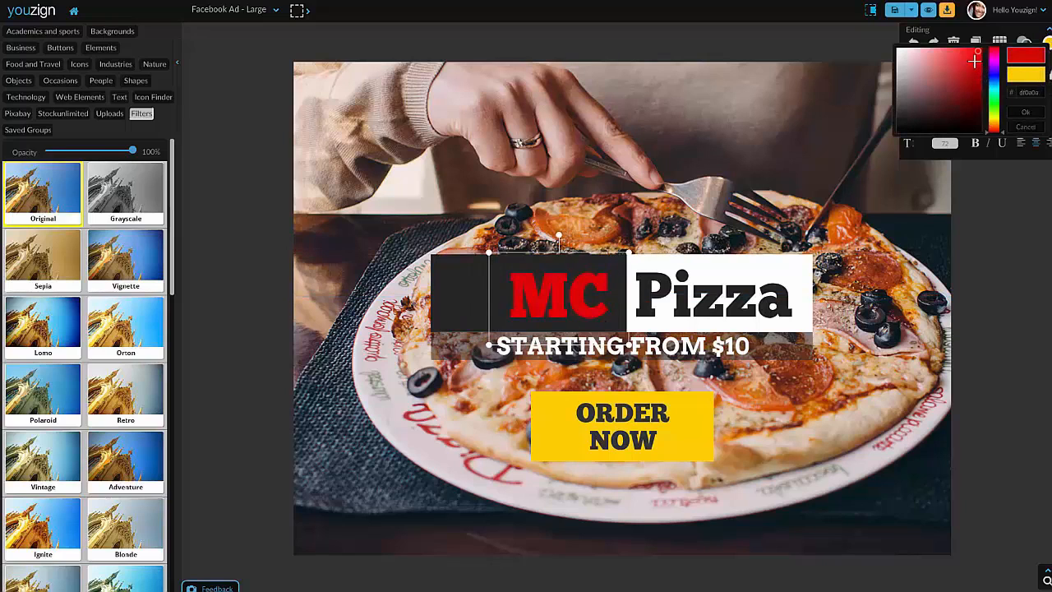
left_click(1024, 112)
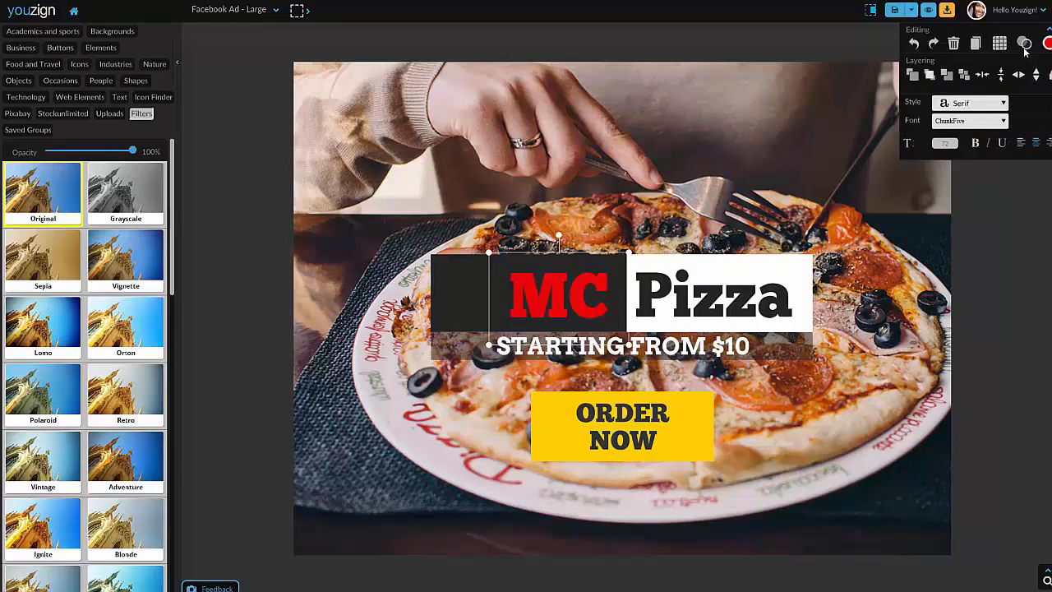
Step: Try the opacity control on the MC text, and show and hide the alignment grid over the design
left_click(1024, 43)
mouse_move(1029, 74)
left_mouse_down()
mouse_move(1008, 74)
mouse_move(1043, 81)
left_mouse_up()
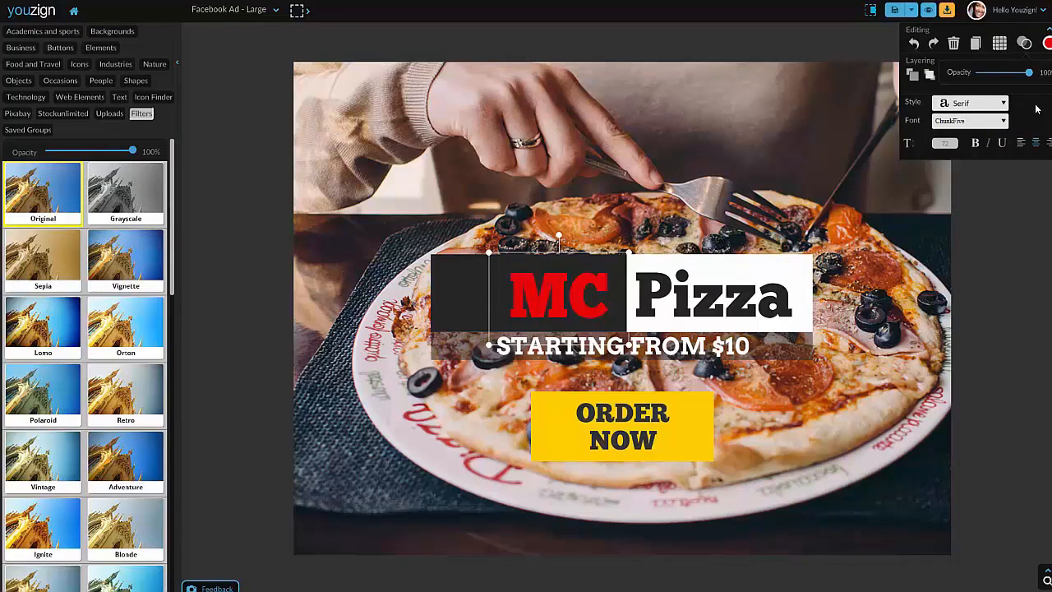
left_click(998, 44)
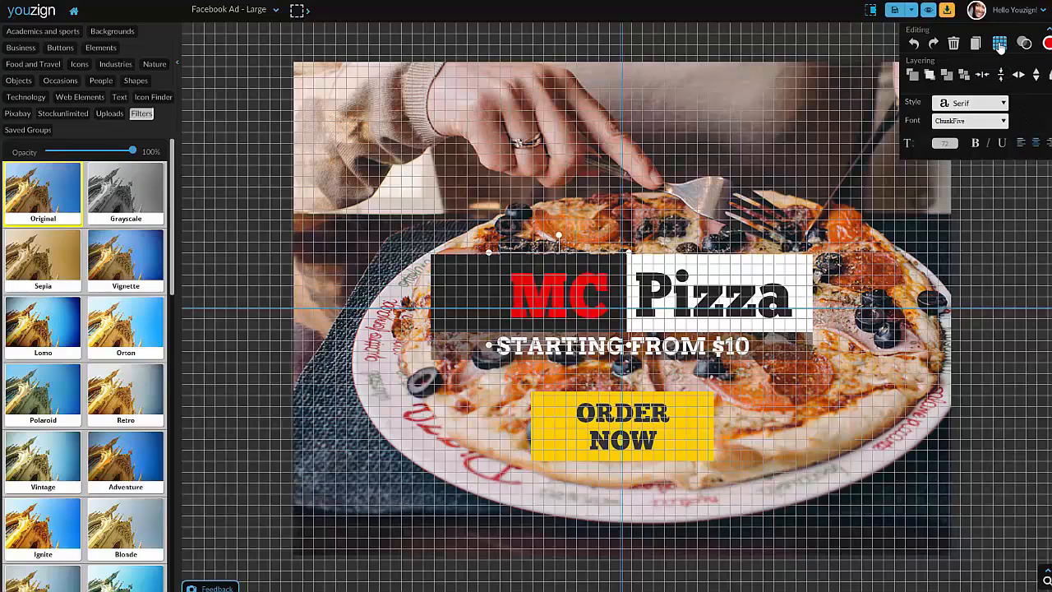
left_click(999, 46)
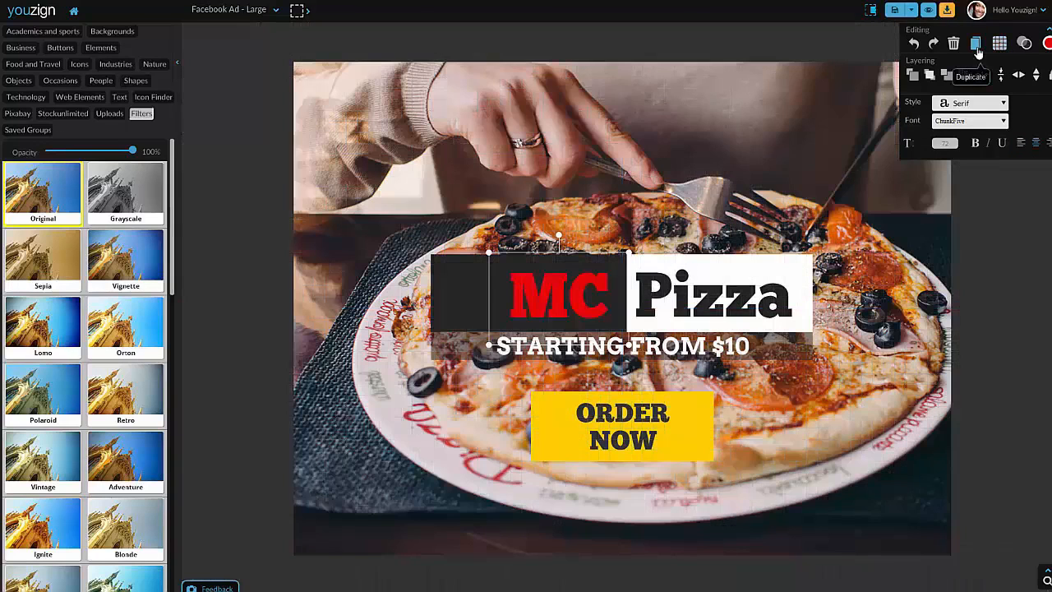
Step: Duplicate the MC text, shift the copy slightly upward and delete it
left_click(978, 52)
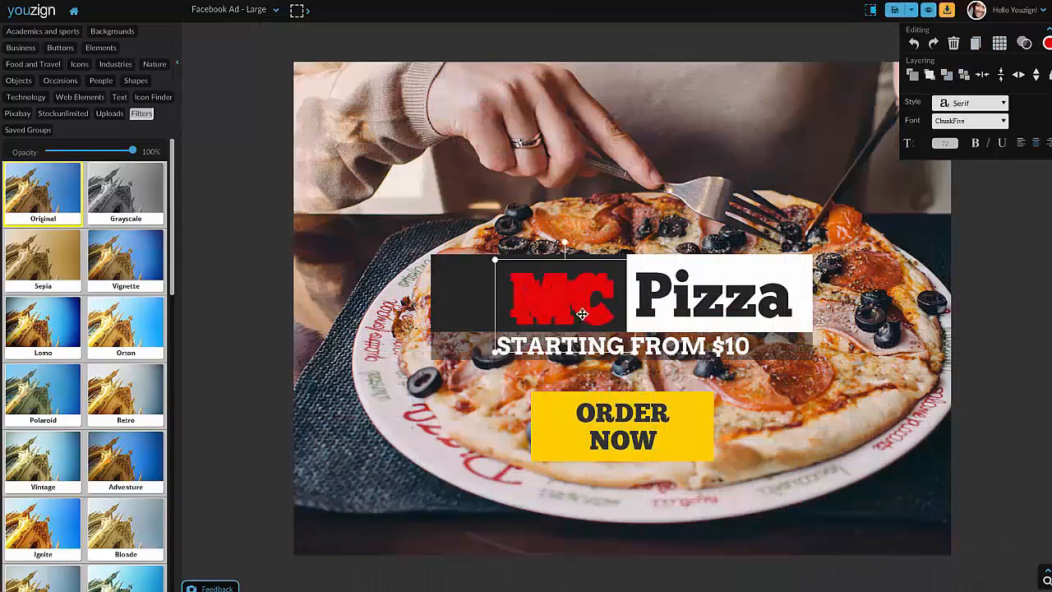
left_click_drag(574, 306, 569, 262)
key("Delete")
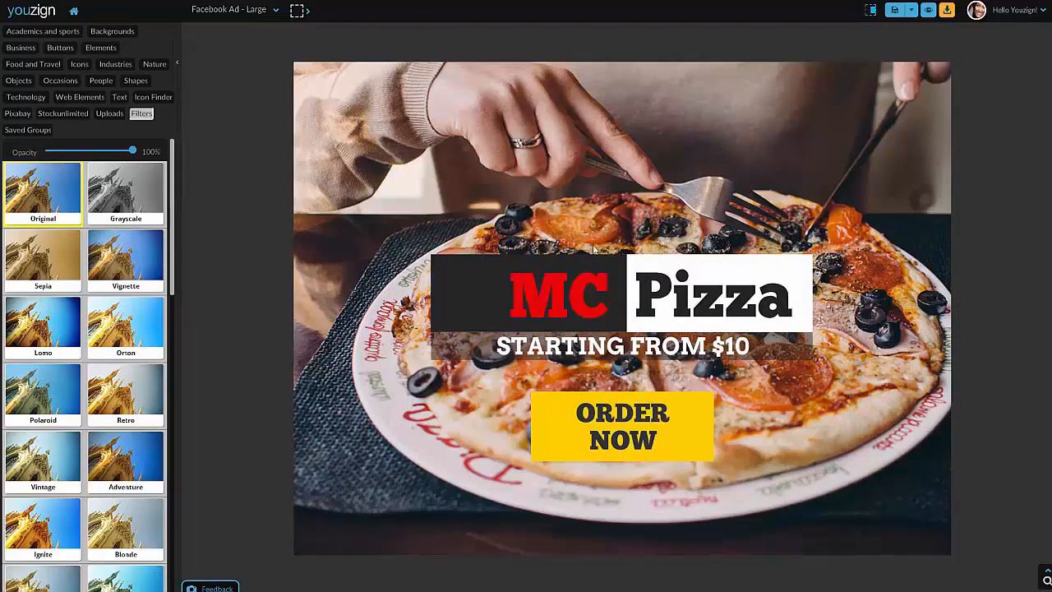
Step: Undo the deletion of the MC copy and redo it
left_click(545, 302)
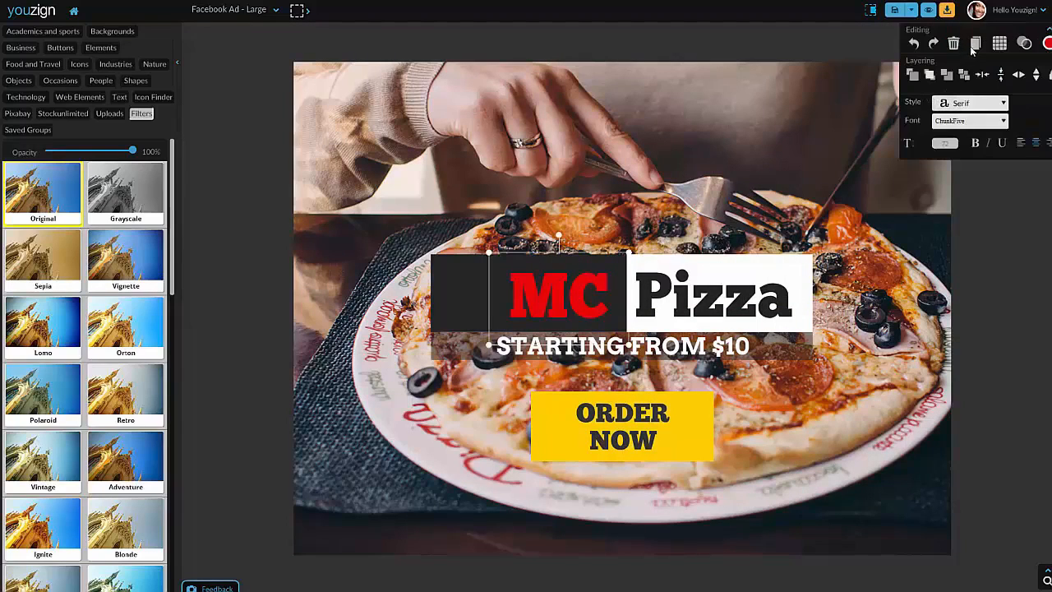
left_click(916, 43)
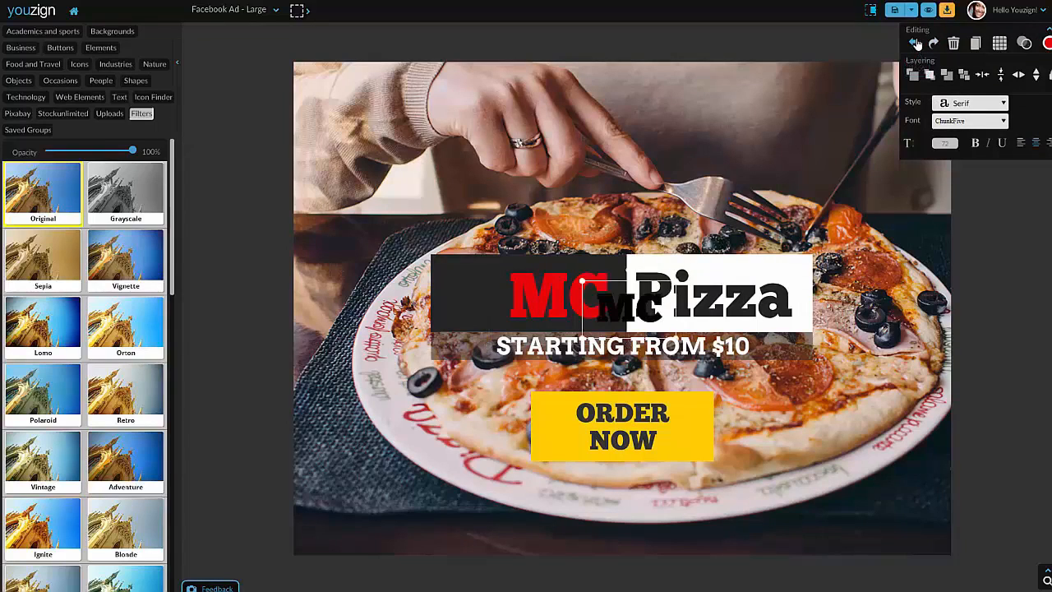
left_click(932, 43)
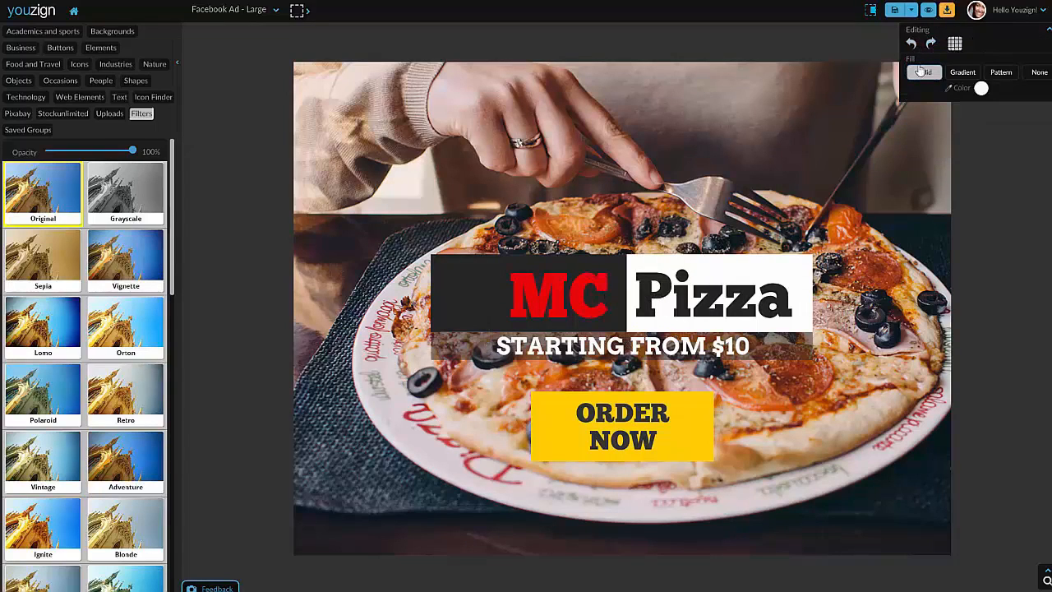
Step: Try centring the Pizza text horizontally on the design and undoing the last change
left_click(716, 264)
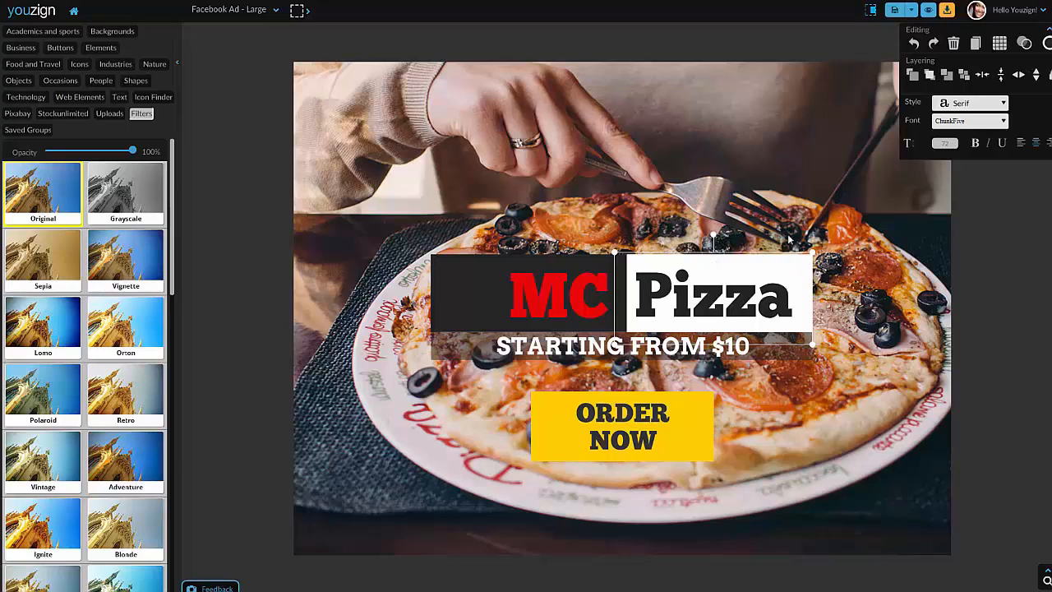
left_click(985, 77)
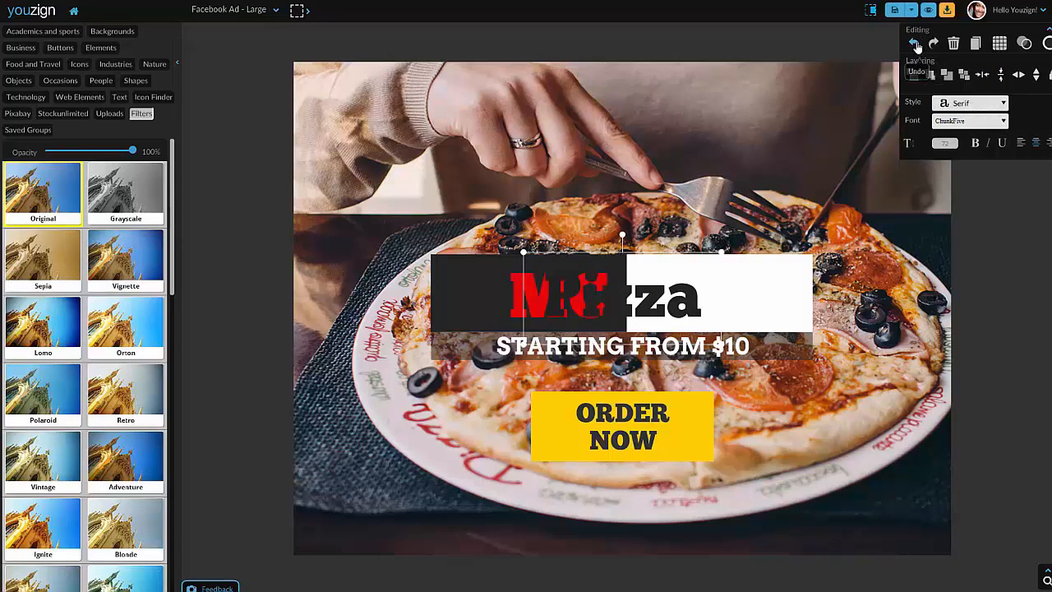
left_click(915, 44)
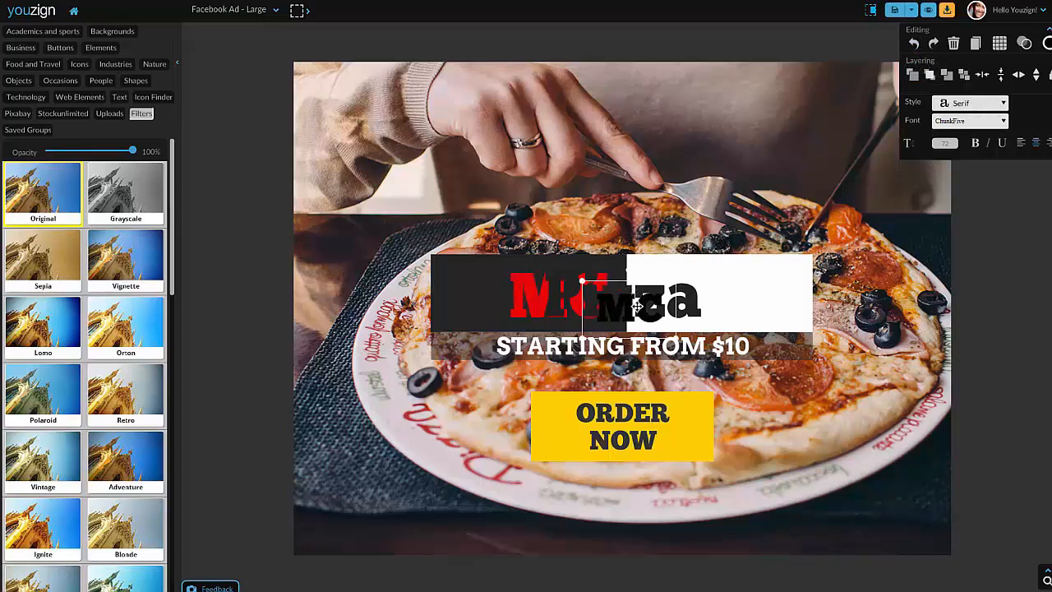
Step: Select the headline banner, the ORDER NOW text and the STARTING FROM $10 text in turn to examine their editing options
left_click(786, 279)
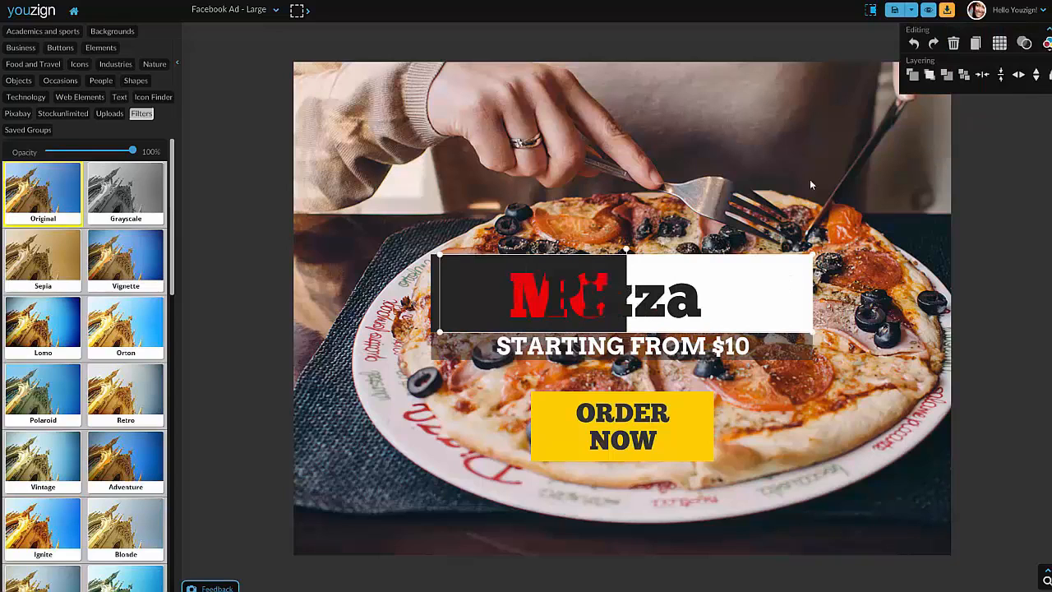
left_click(625, 454)
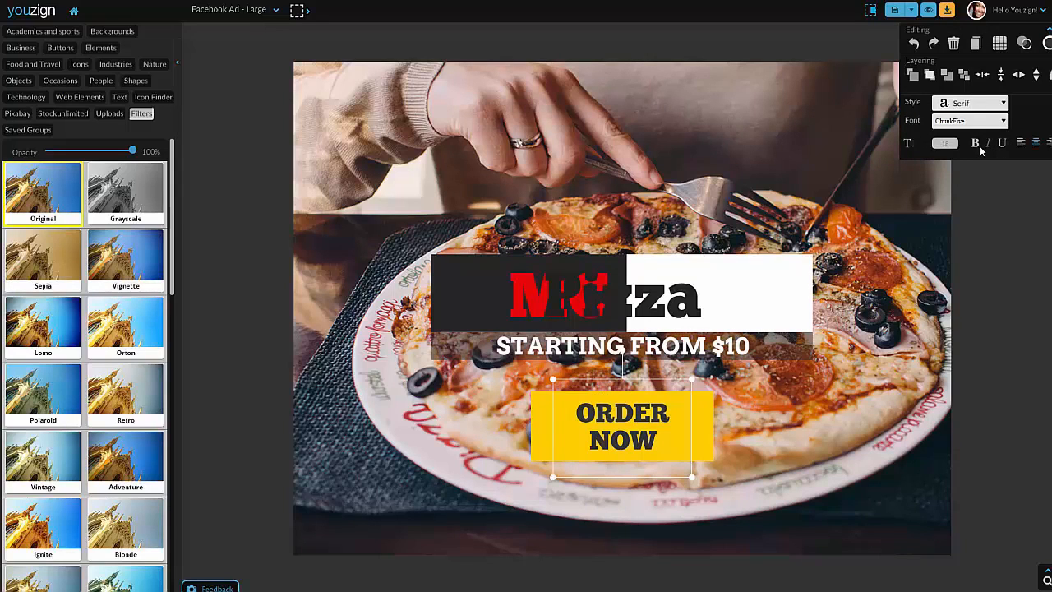
left_click(692, 348)
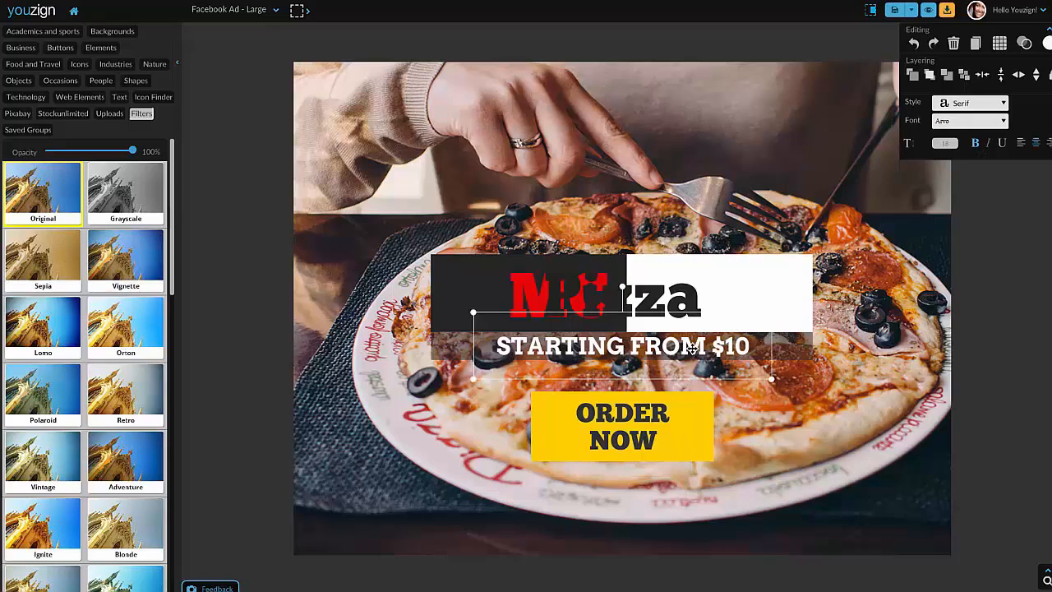
Step: Move the Pizza text back onto the white half of the headline banner, beside MC, and deselect it
left_click(546, 294)
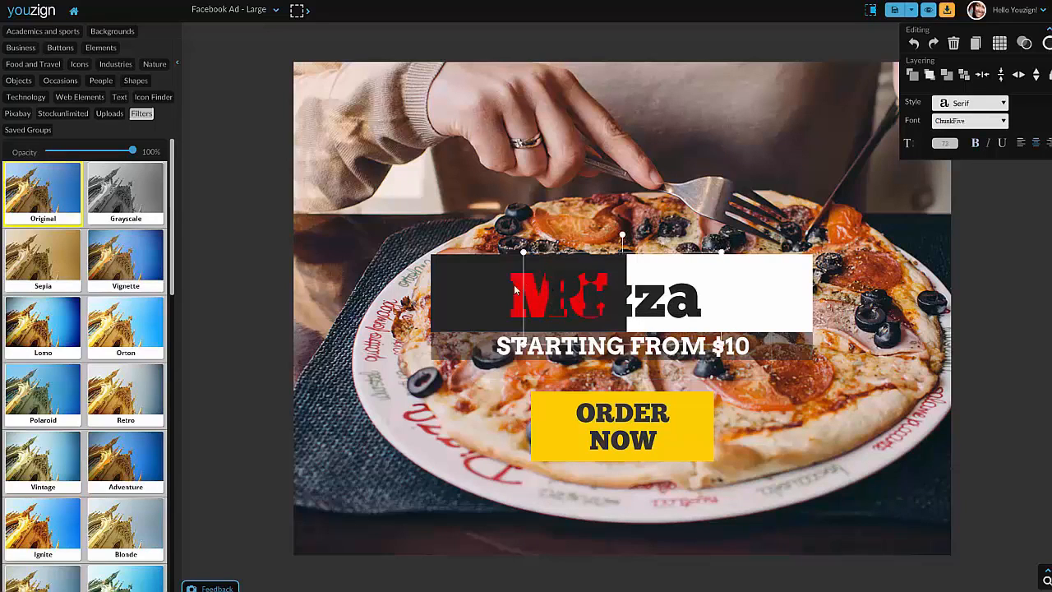
left_click_drag(599, 294, 697, 294)
left_click(567, 201)
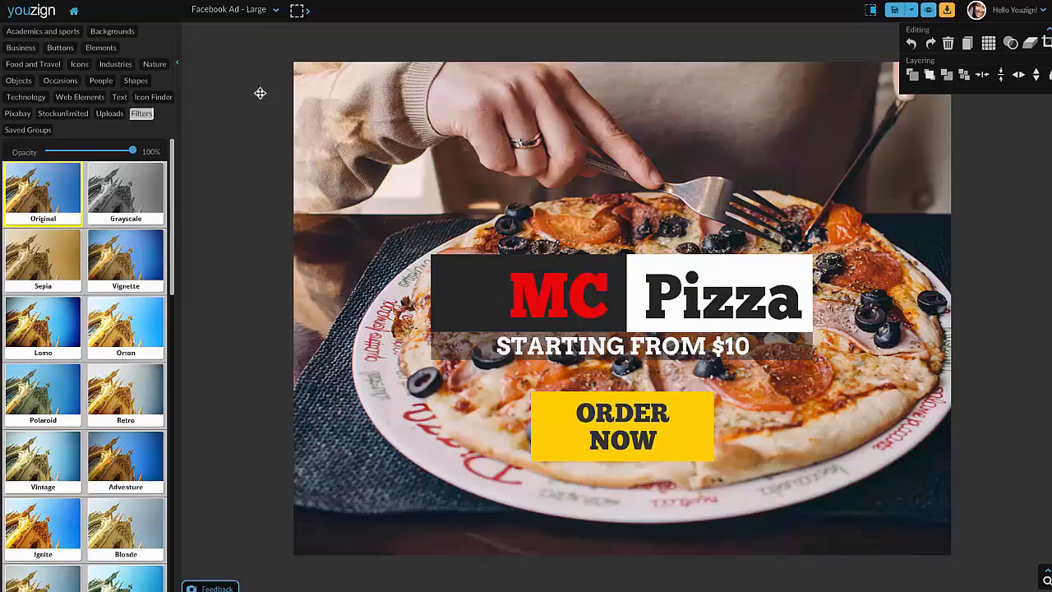
left_click(228, 82)
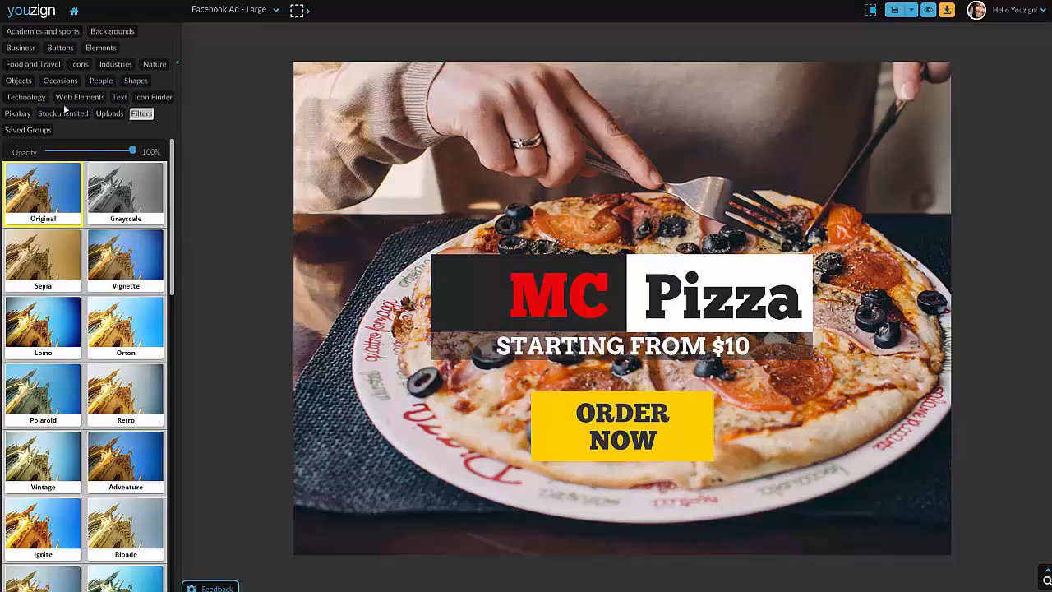
Step: Add the background photo of an iMac on a desk against a brick wall, and enlarge and position it to cover the canvas
left_click(106, 35)
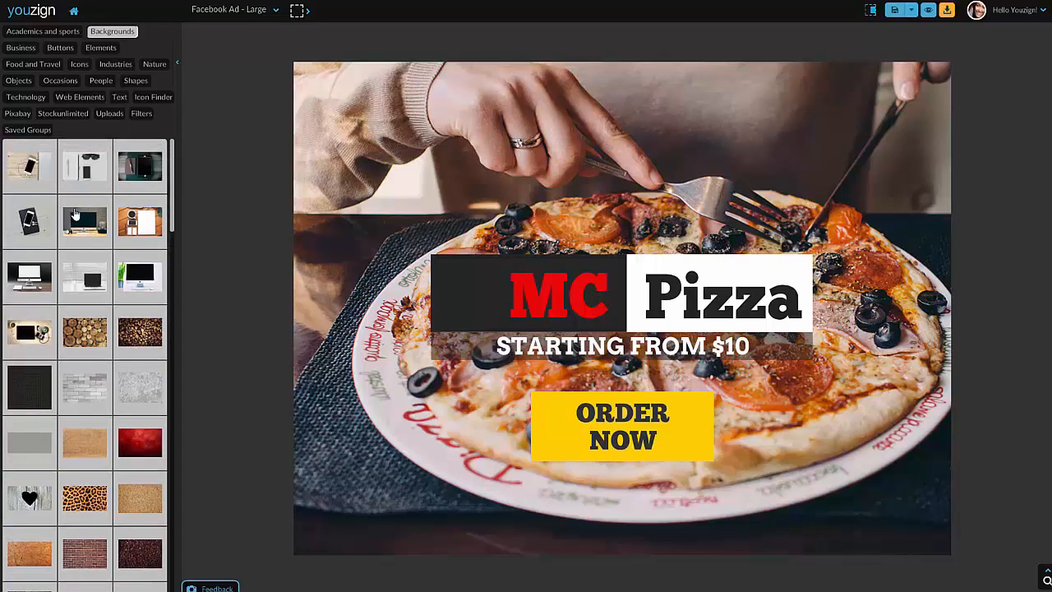
left_click(88, 224)
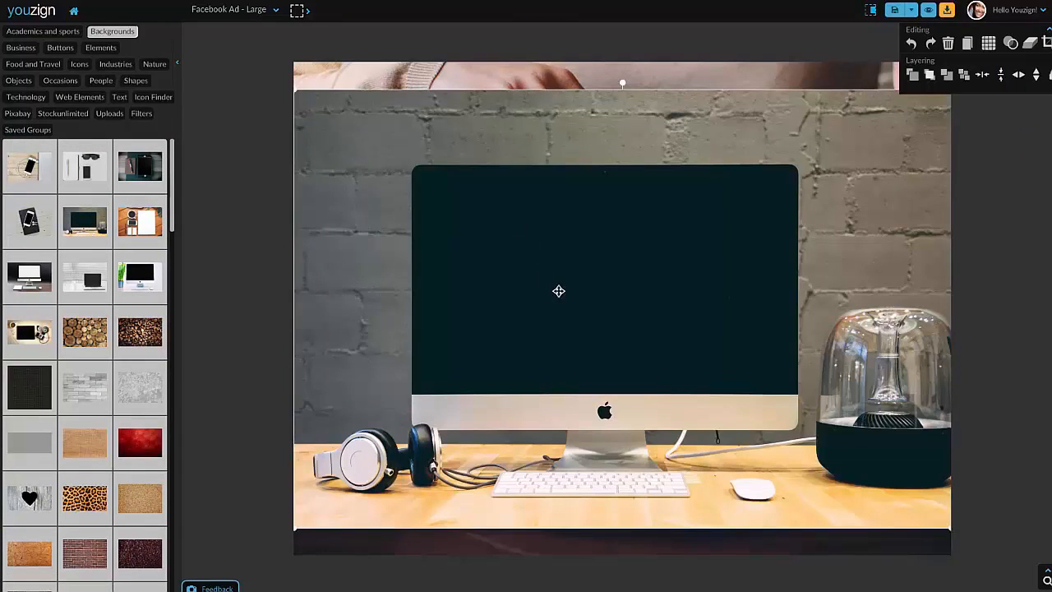
left_click_drag(556, 289, 550, 259)
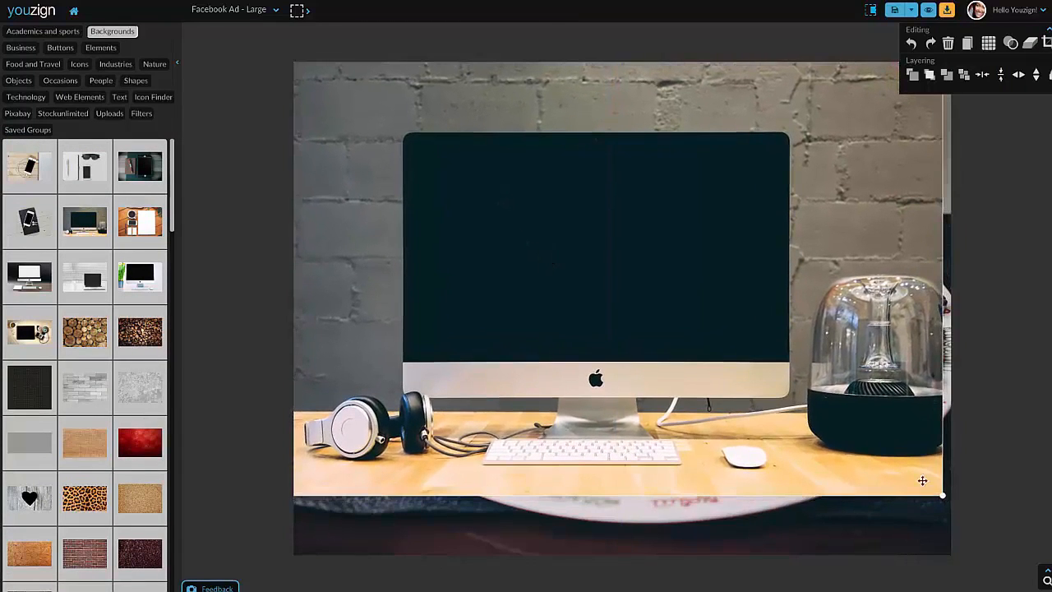
left_click_drag(943, 495, 1014, 589)
left_click_drag(790, 410, 765, 411)
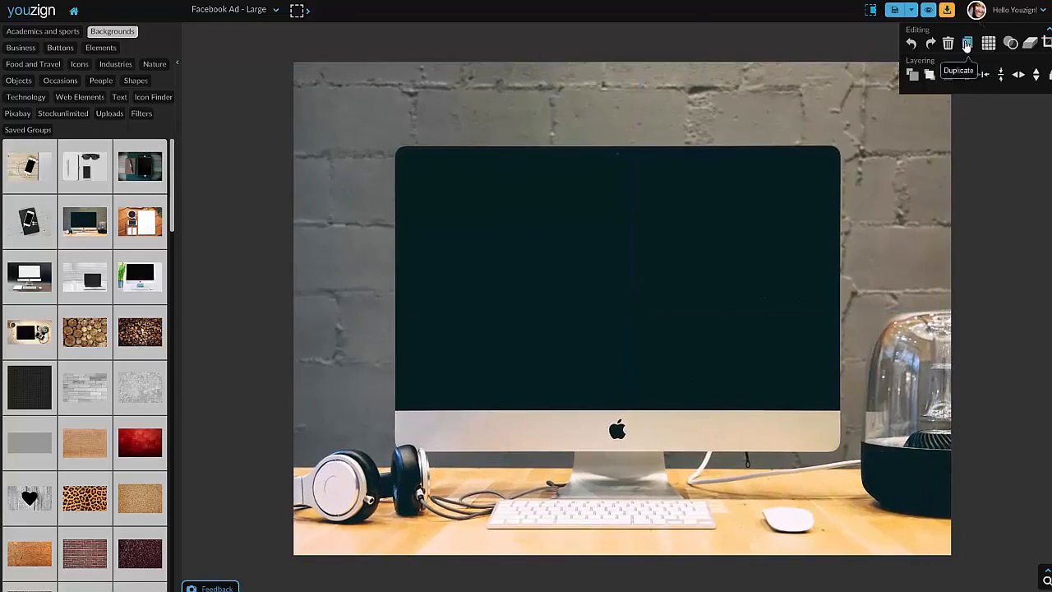
Step: Send the iMac photo backward through the layers until it sits behind the text, the banners and the pizza photo
left_click(947, 80)
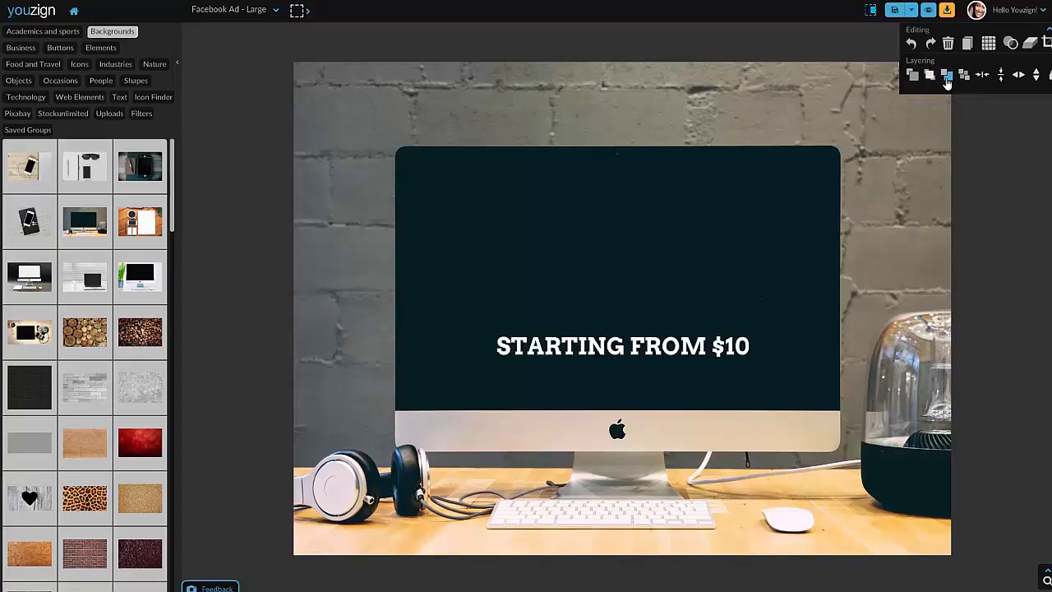
left_click(947, 80)
left_click(947, 79)
left_click(946, 80)
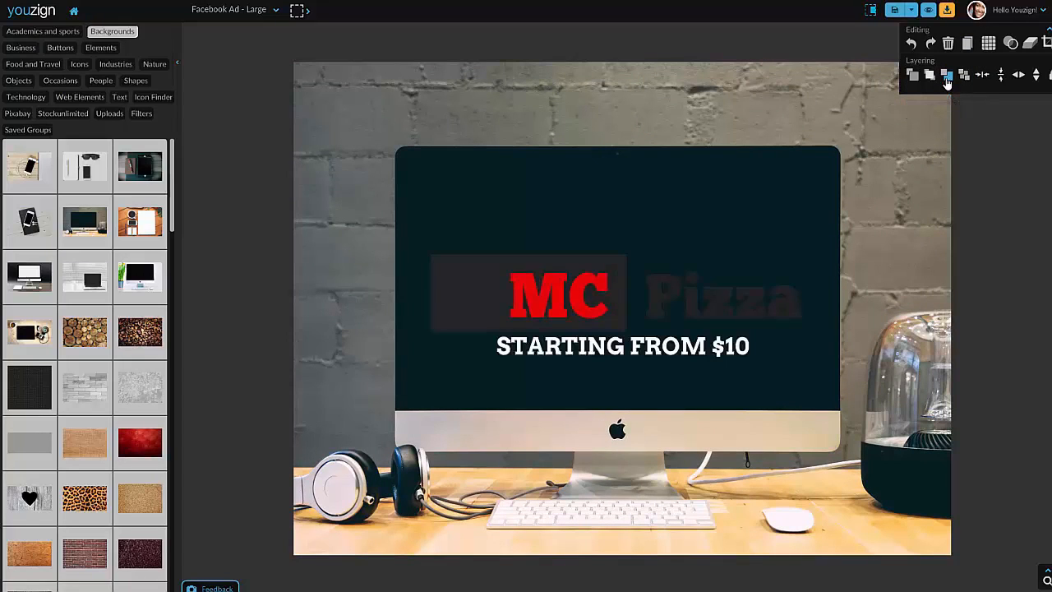
left_click(946, 80)
left_click(946, 79)
left_click(946, 80)
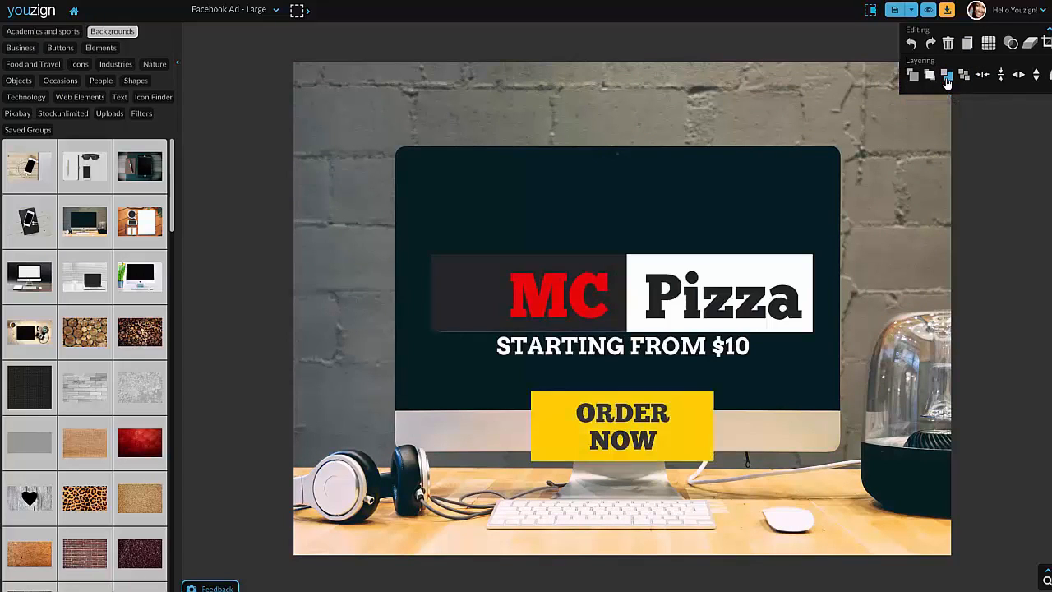
left_click(947, 79)
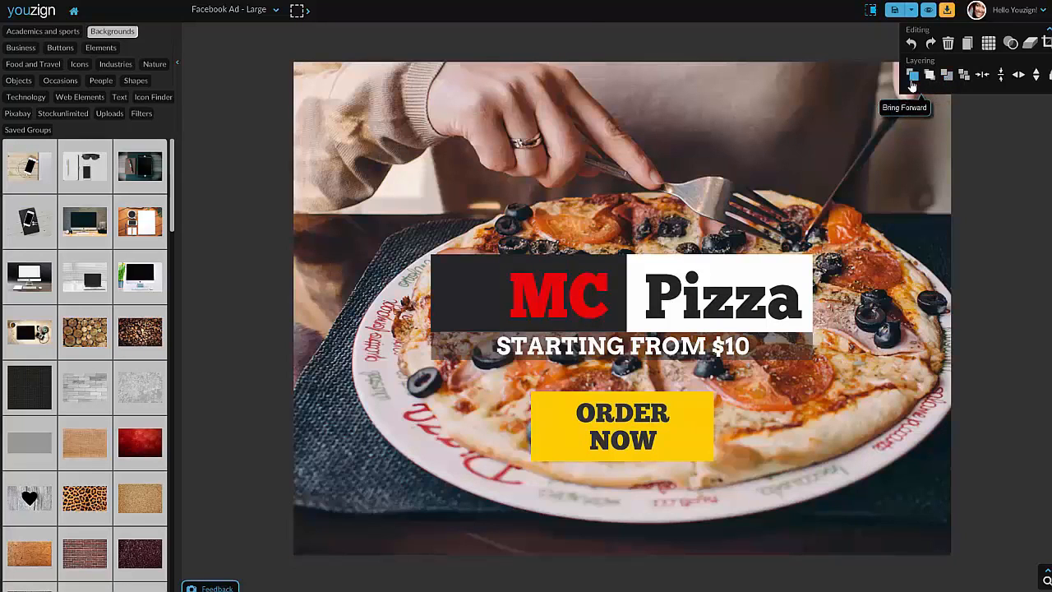
Step: Delete the pizza photo, then the dark and white headline banners behind the MC Pizza text
left_click(750, 182)
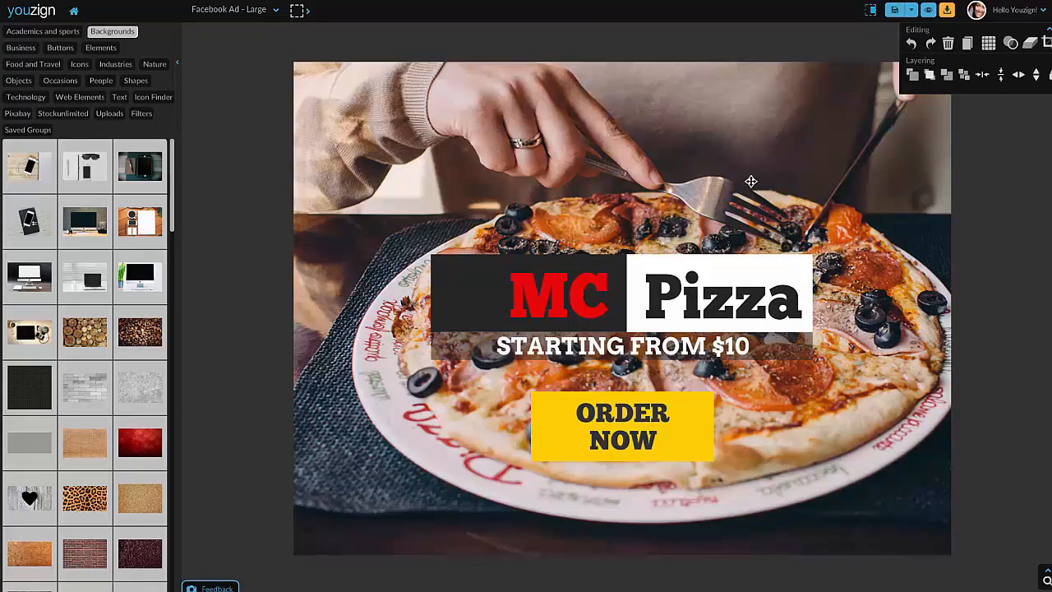
key("Delete")
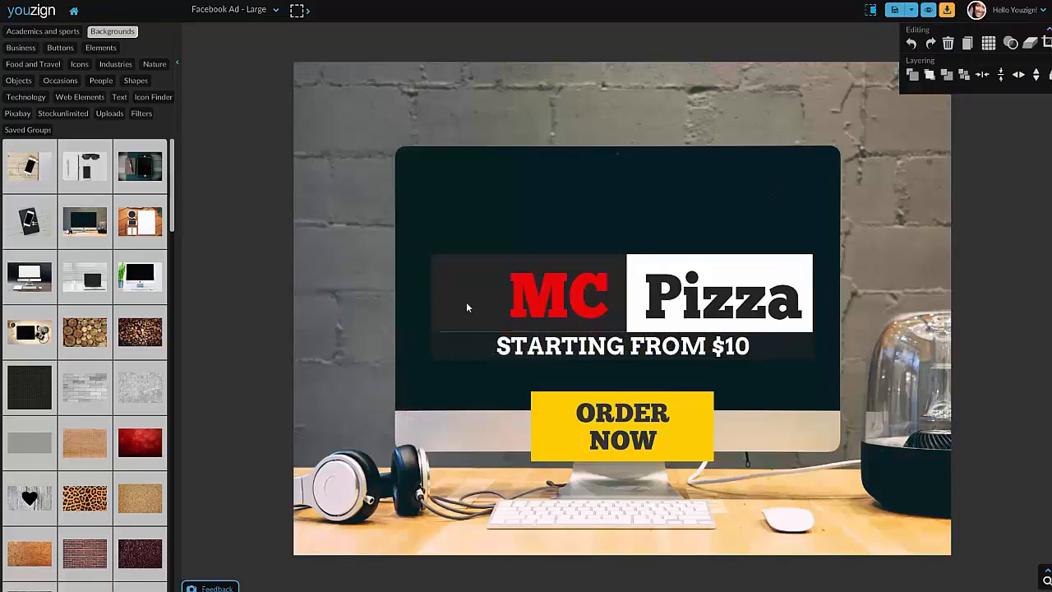
left_click(466, 302)
key("Delete")
left_click(625, 261)
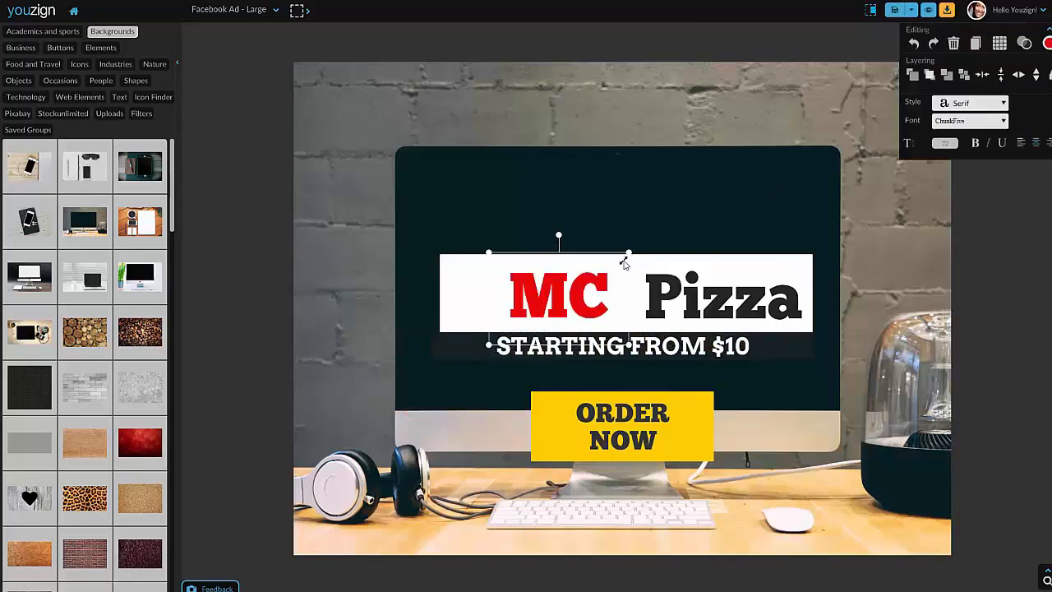
left_click(647, 258)
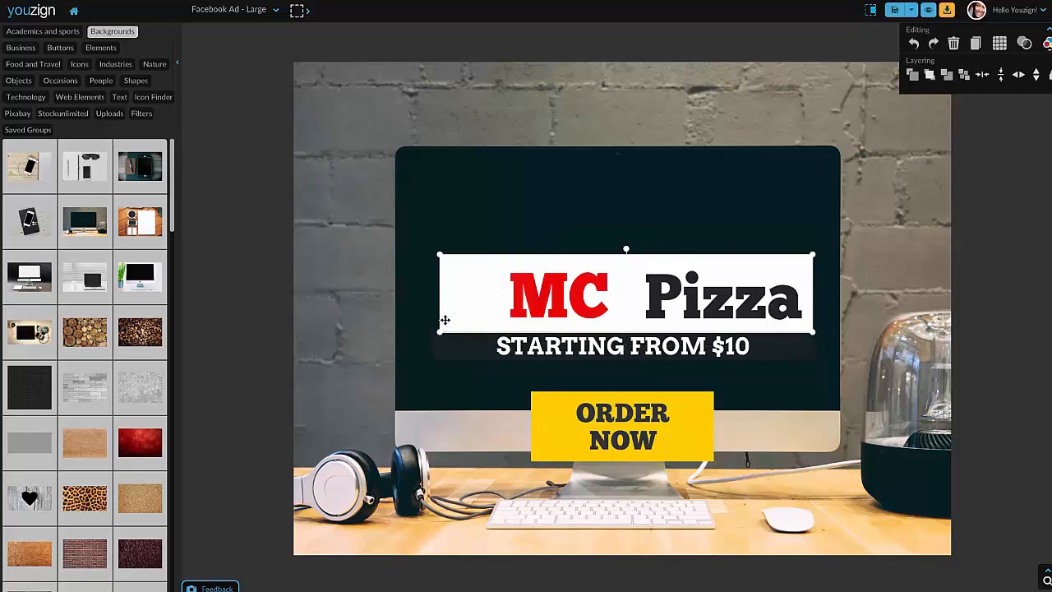
key("Delete")
Step: Move the MC and Pizza texts up onto the upper part of the iMac screen, level with each other
left_click(575, 288)
left_click_drag(581, 289, 523, 216)
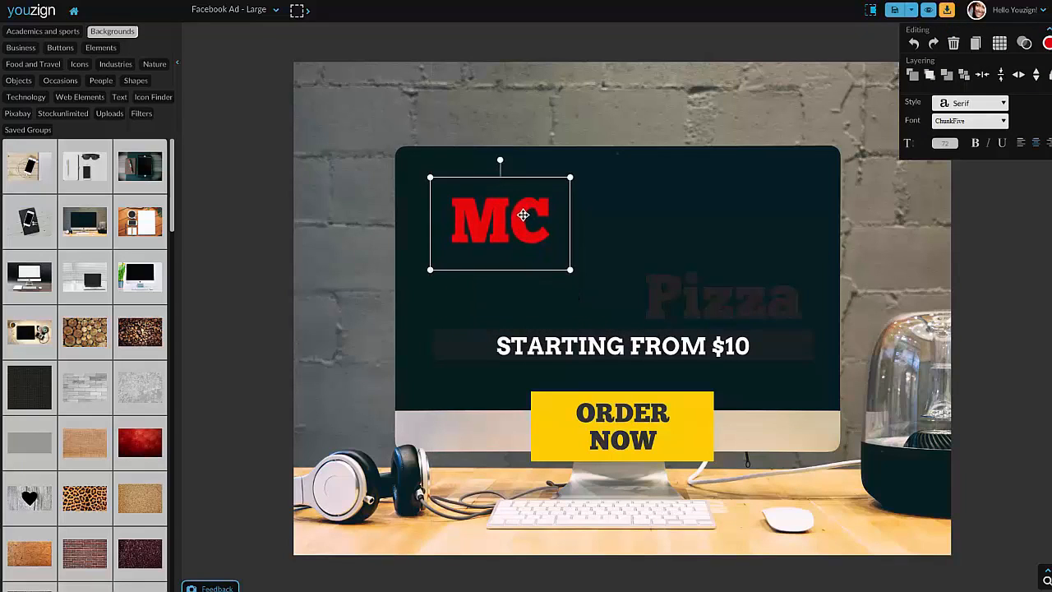
left_click_drag(693, 298, 675, 229)
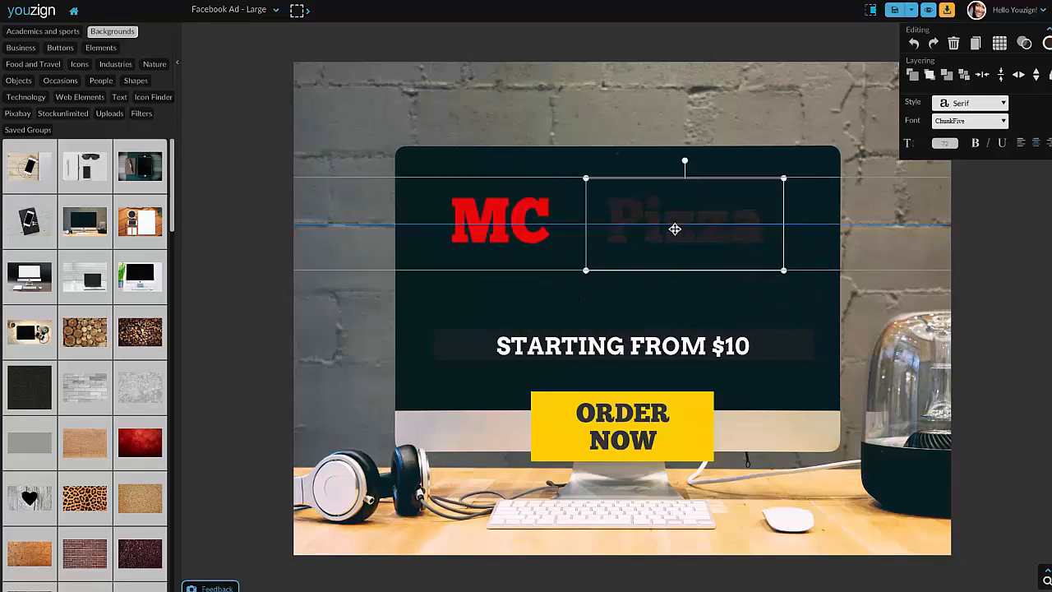
left_click(520, 227)
Step: Replace the Pizza text with Test and set its font to Punchline
left_click(654, 226)
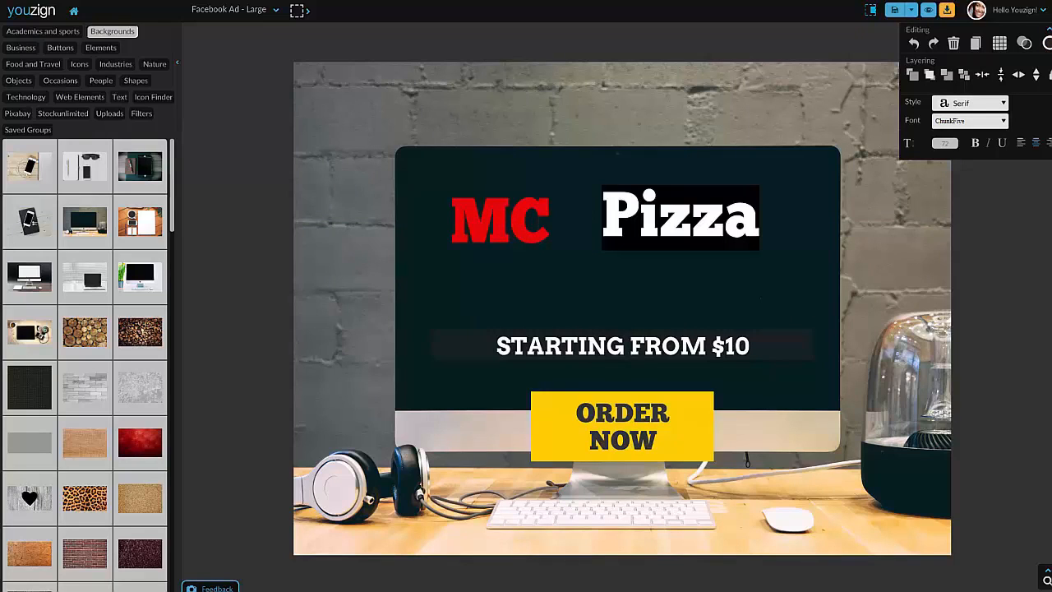
type("Test")
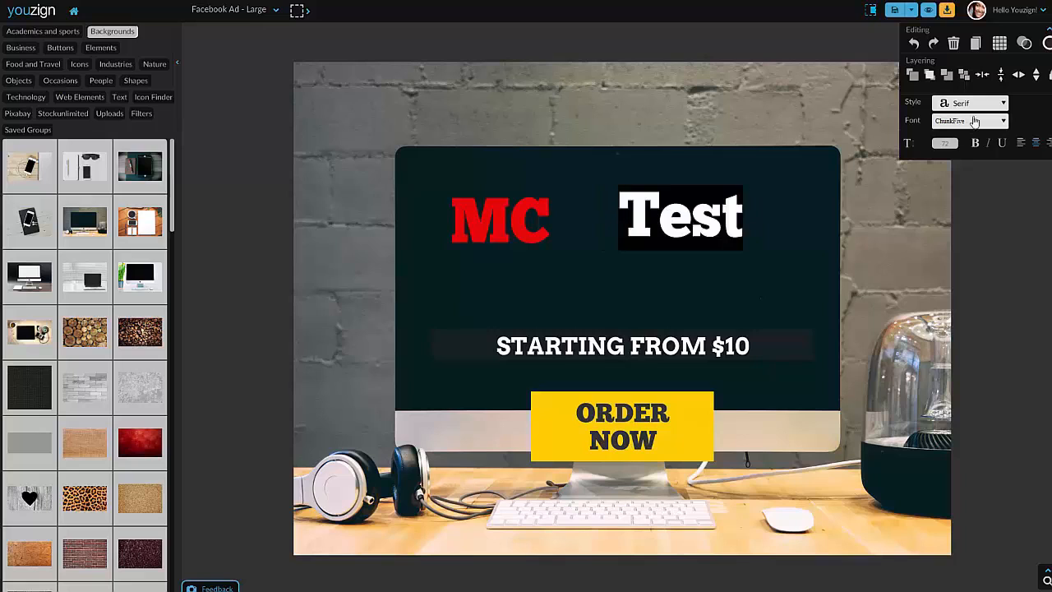
left_click(999, 123)
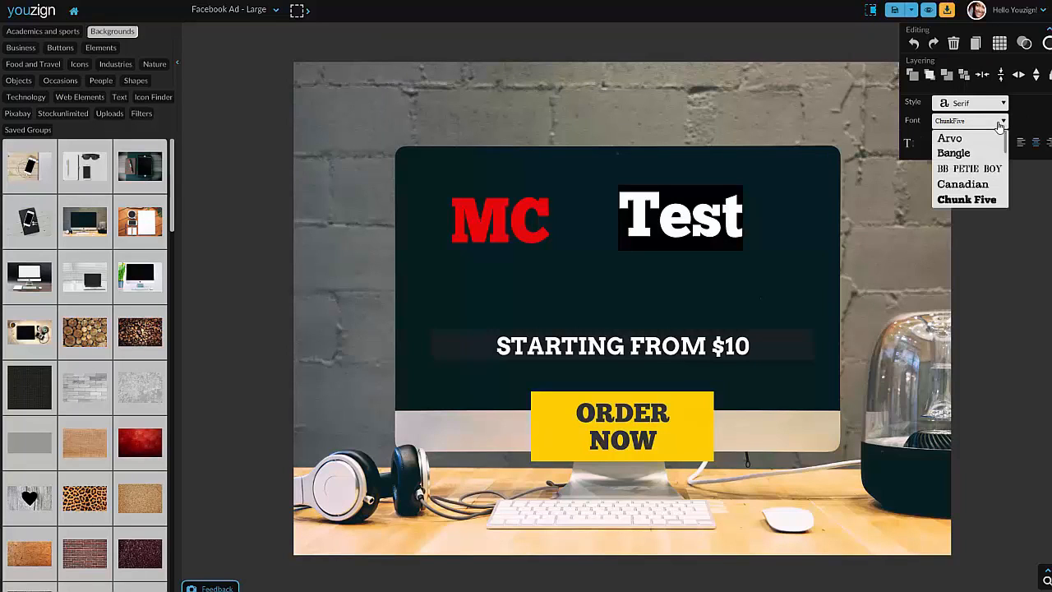
scroll(975, 175, "down", 1)
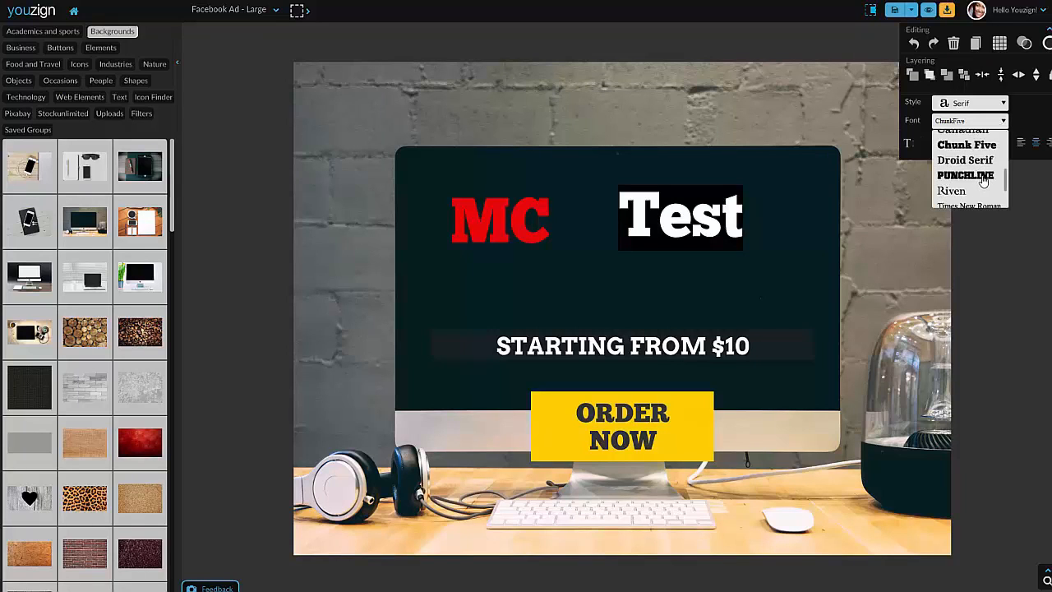
left_click(978, 177)
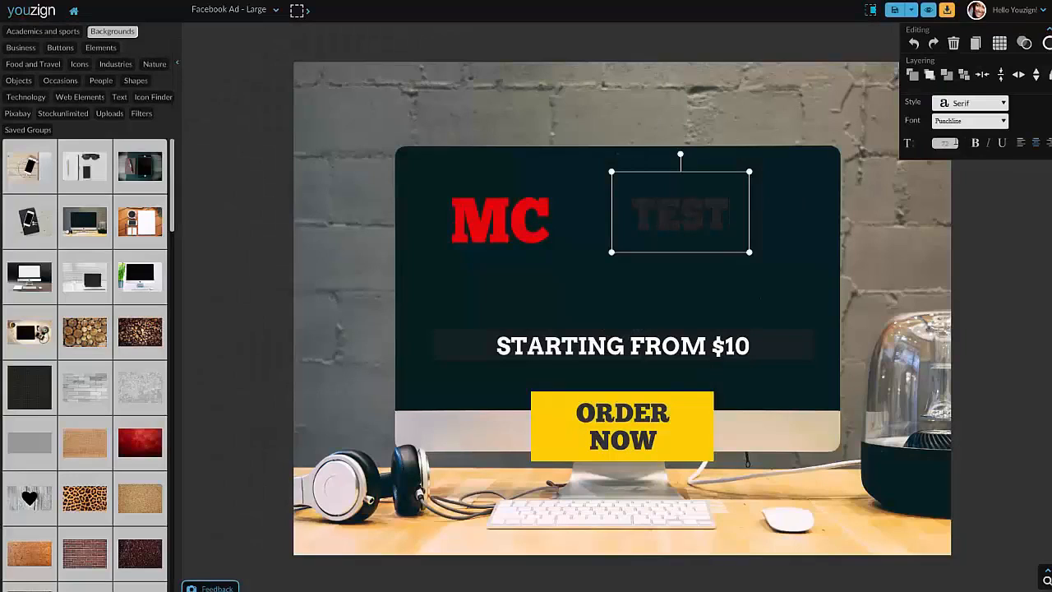
Step: Change the colour of the Test text to white (ffffff)
left_click(1048, 46)
left_click(937, 59)
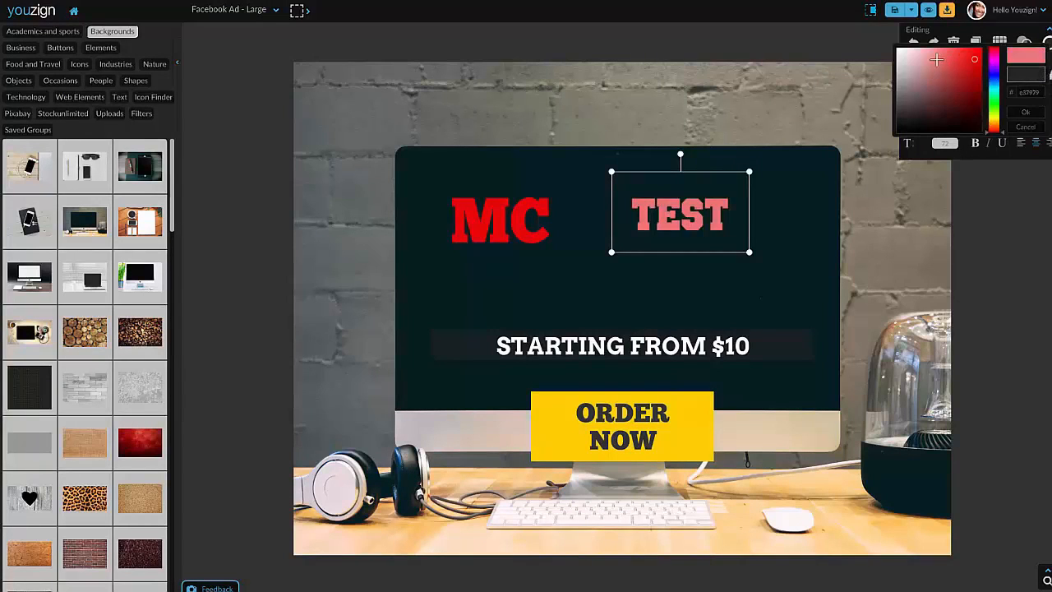
left_click_drag(937, 59, 900, 51)
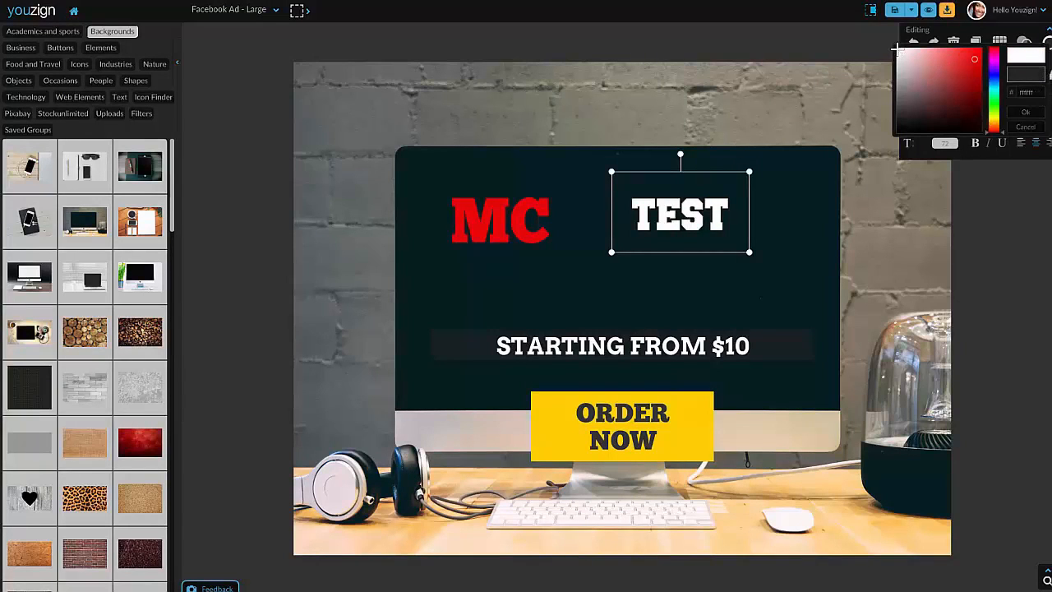
Step: Reposition MC and Test closer together near the centre of the iMac screen and nudge STARTING FROM $10 slightly upward
left_click_drag(678, 212, 663, 231)
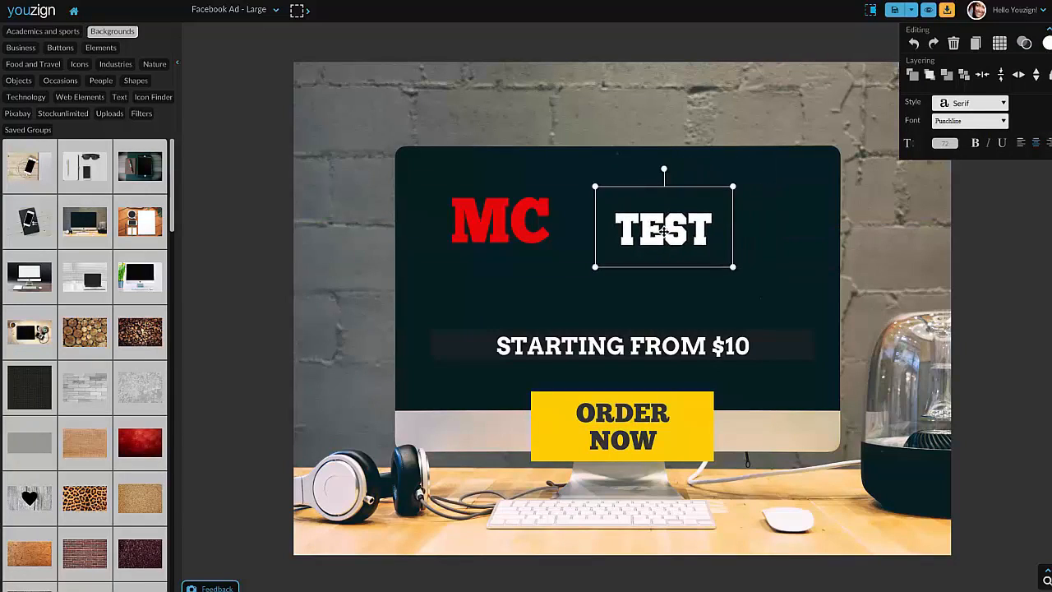
left_click_drag(521, 235, 544, 243)
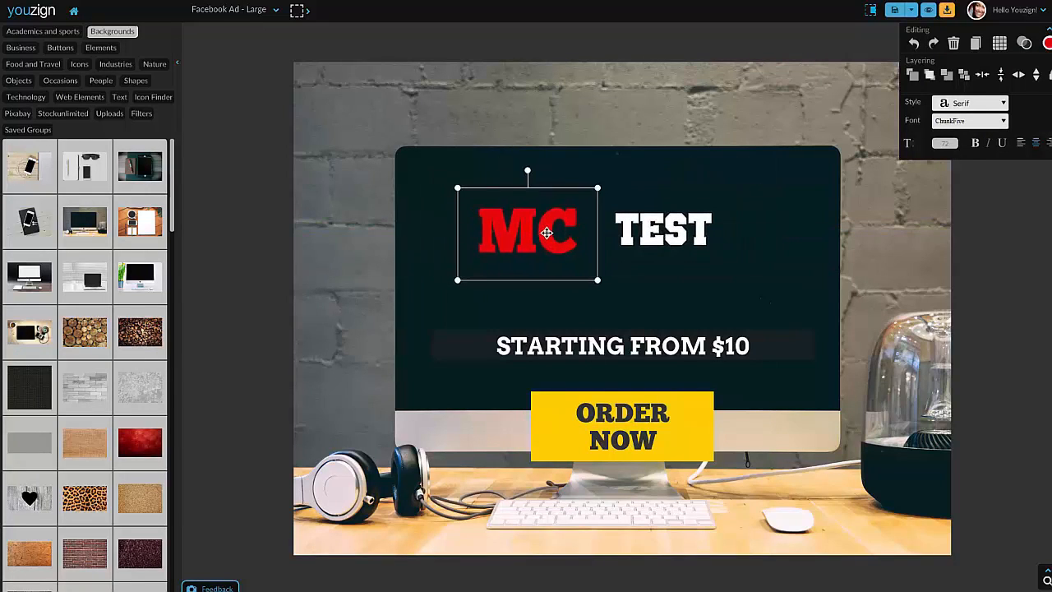
left_click(651, 240)
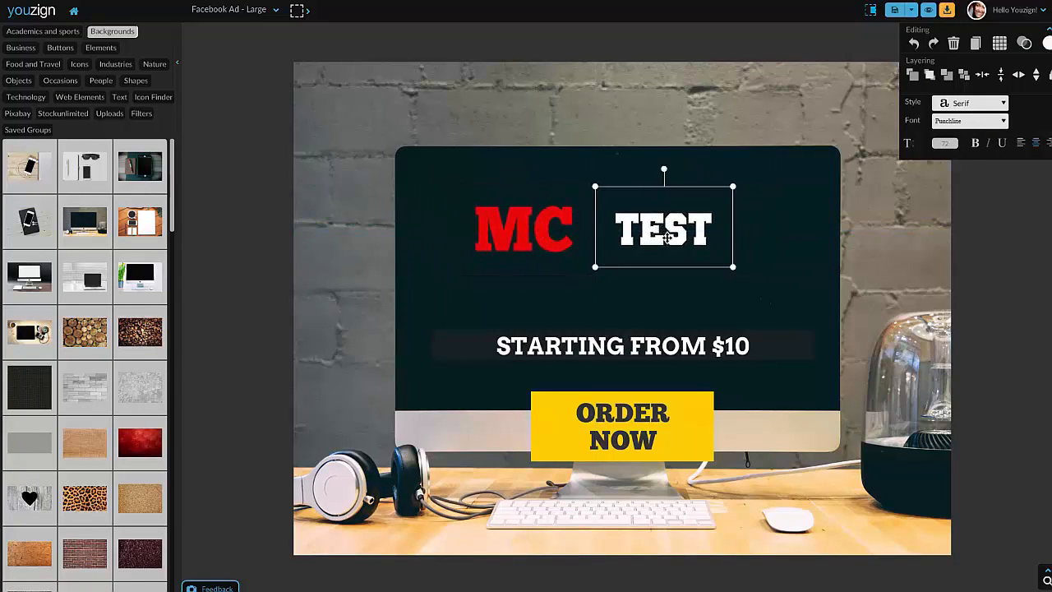
mouse_move(671, 232)
left_mouse_down()
mouse_move(684, 209)
mouse_move(668, 240)
mouse_move(656, 237)
mouse_move(666, 238)
left_mouse_up()
mouse_move(653, 354)
left_mouse_down()
mouse_move(631, 344)
mouse_move(652, 351)
left_mouse_up()
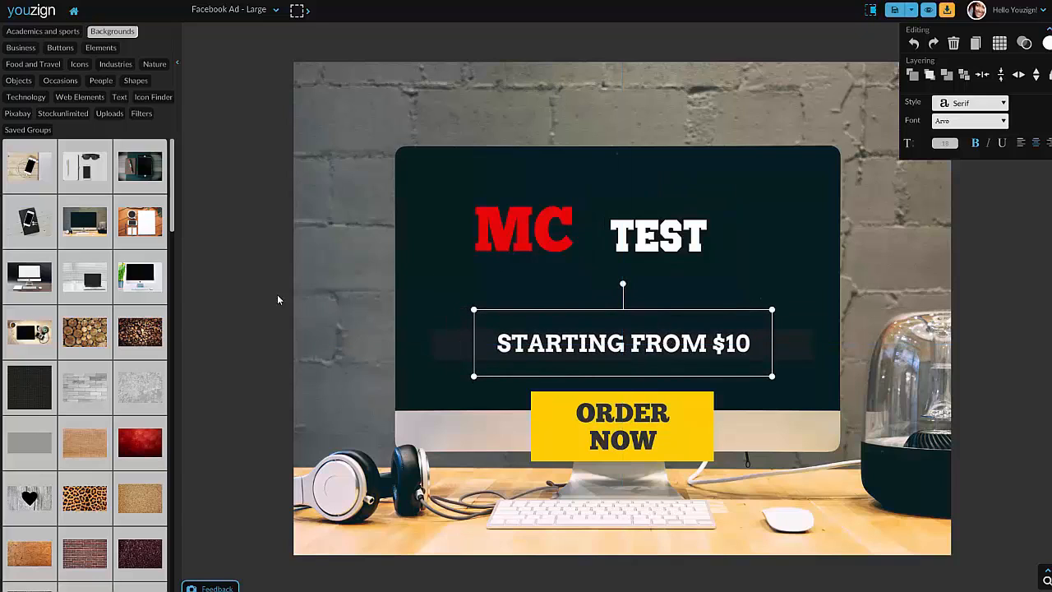
Step: Try the blue cloudy background behind the texts and ORDER NOW button, then delete it
scroll(76, 341, "down", 15)
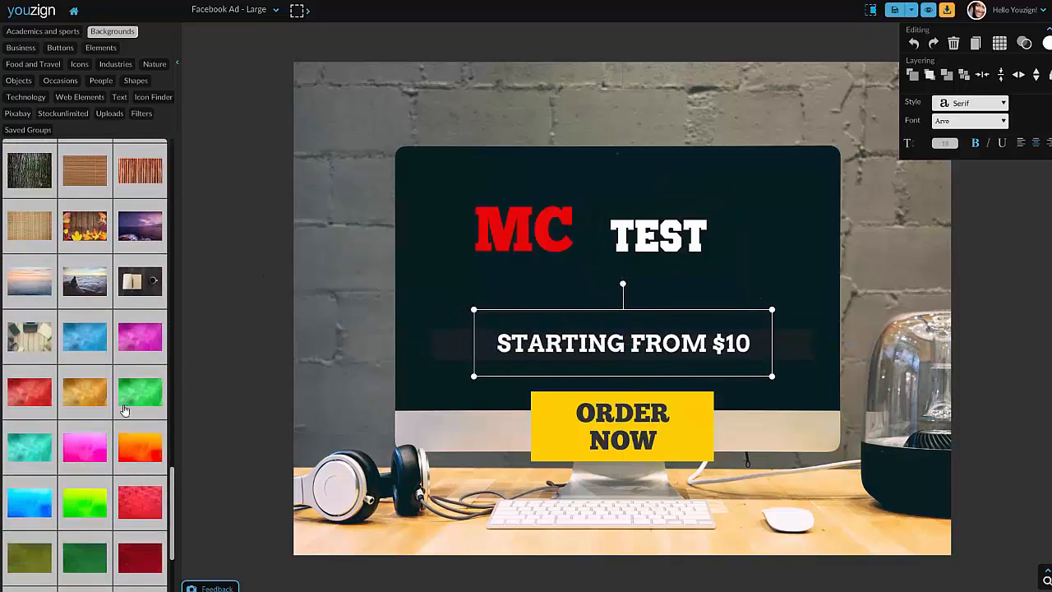
left_click(76, 341)
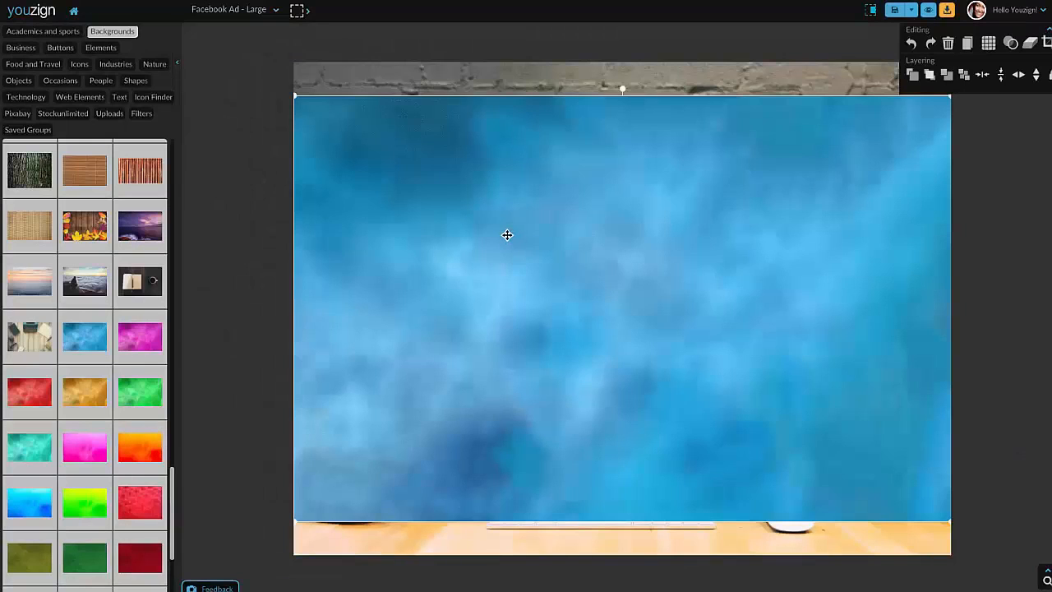
left_click(945, 76)
left_click(913, 75)
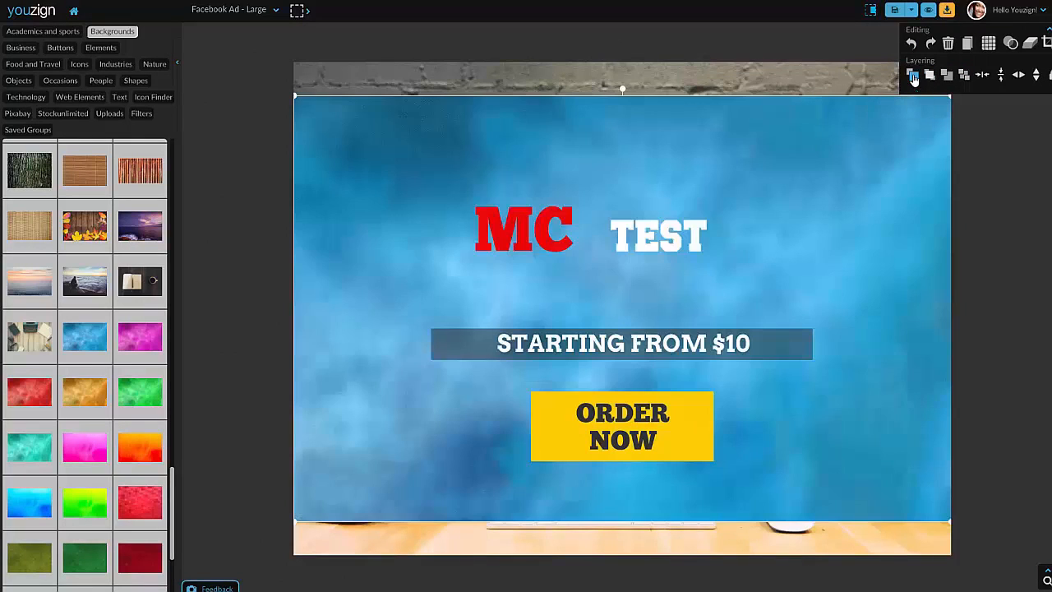
left_click_drag(750, 265, 773, 263)
key("Delete")
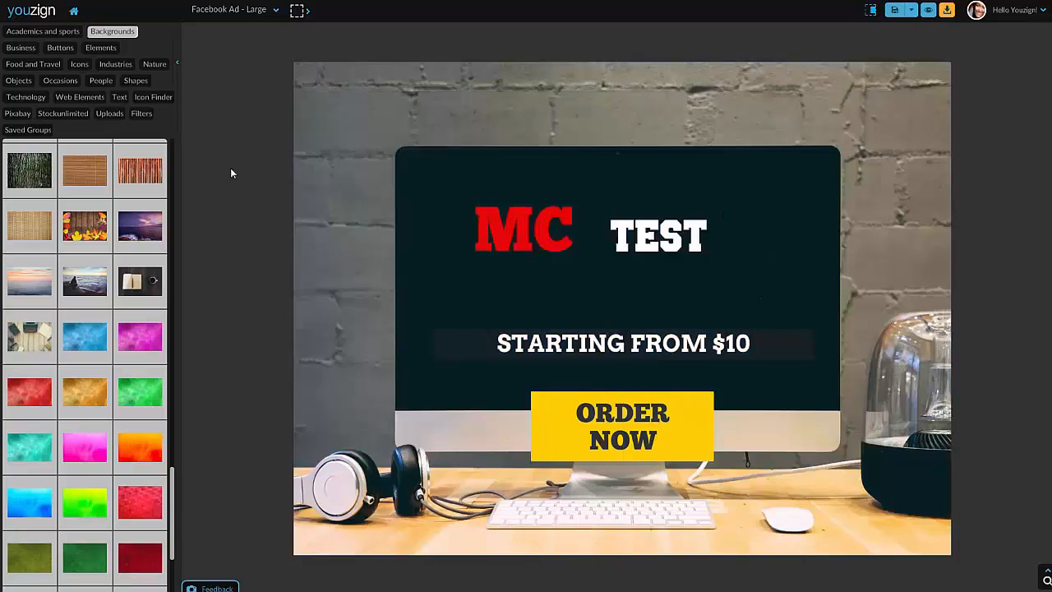
Step: Try the coloured graduation cap graphic from Academics and sports over the iMac screen, then delete it
left_click(28, 33)
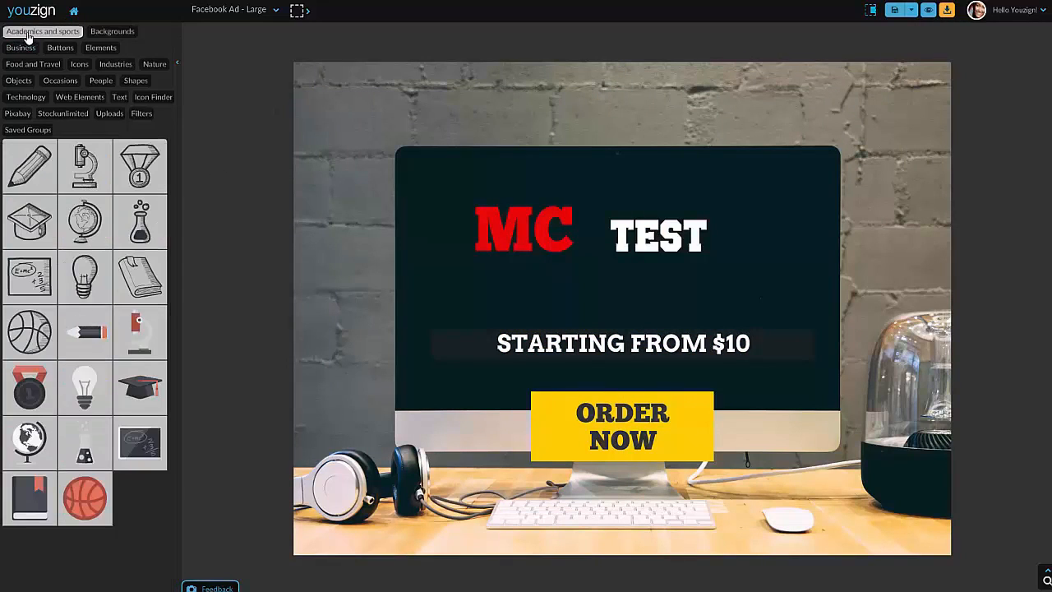
left_click(139, 392)
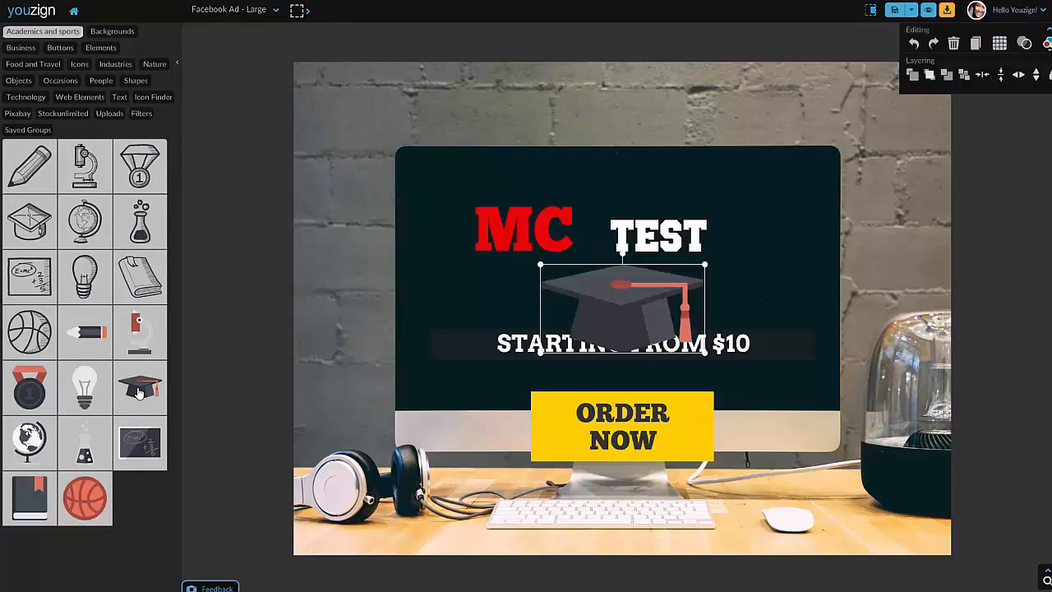
left_click_drag(610, 308, 471, 282)
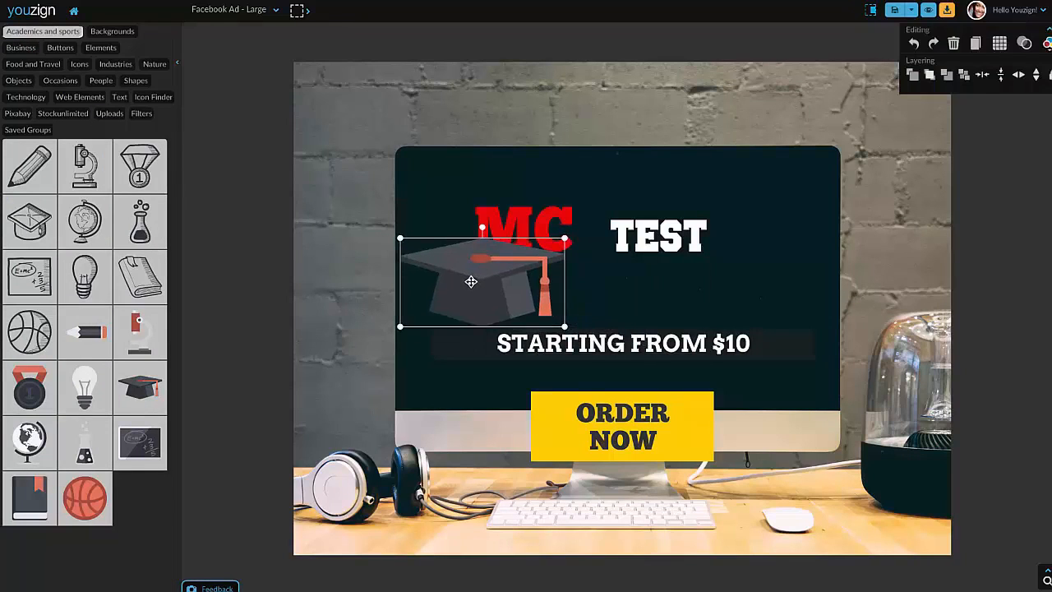
key("Delete")
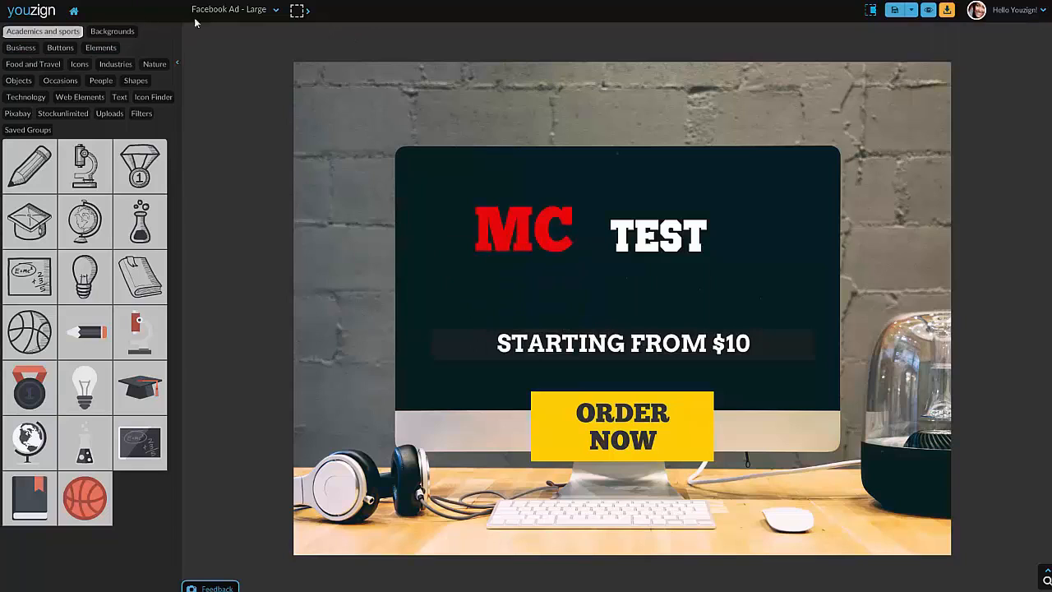
Step: Return to My Designs and create a new design with the Video canvas size, declining to load the last session's unsaved work
left_click(73, 15)
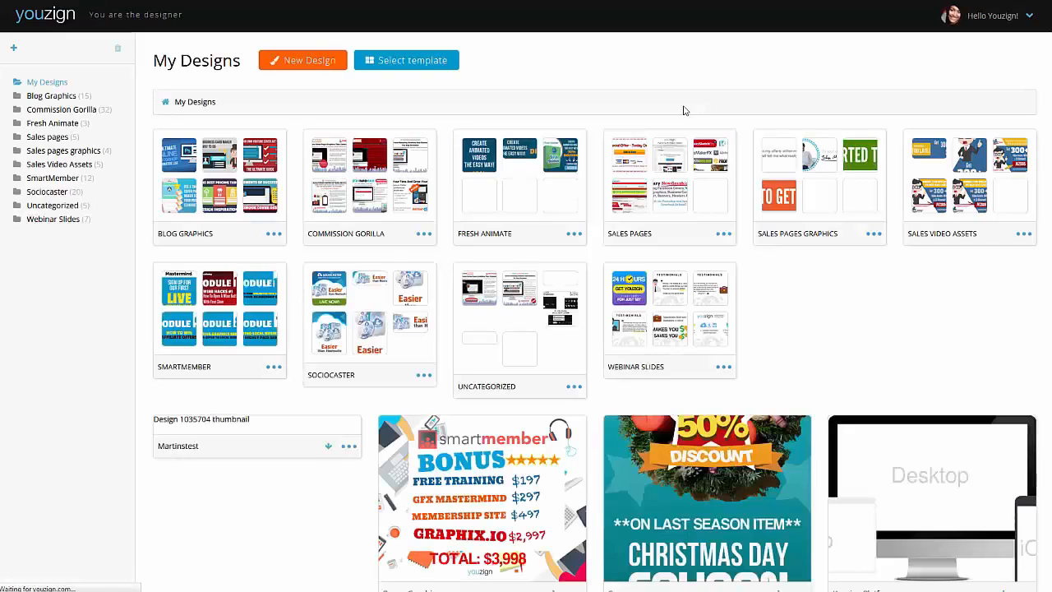
left_click(312, 63)
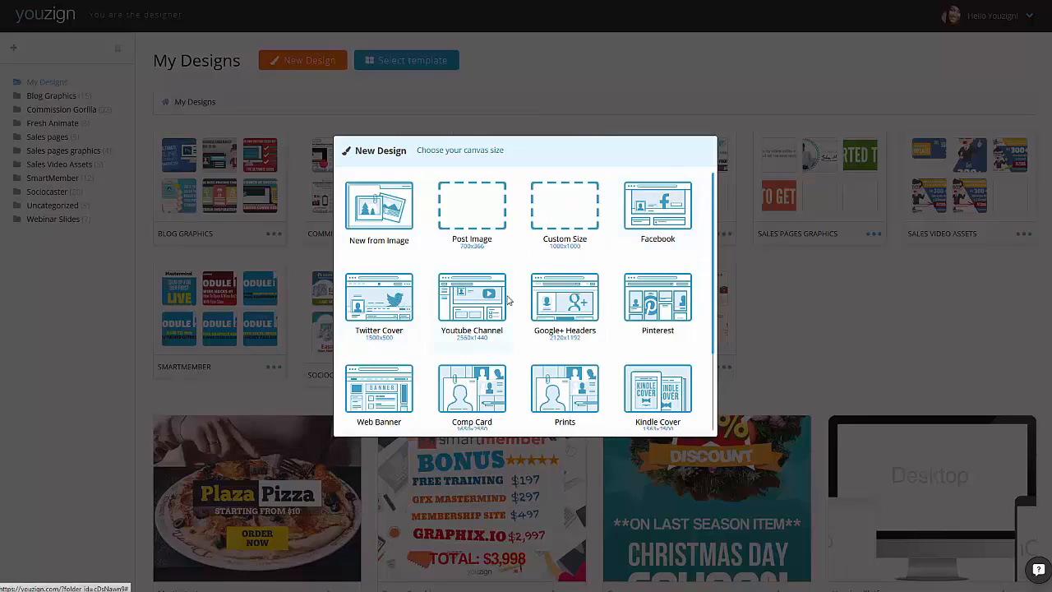
scroll(663, 317, "down", 1)
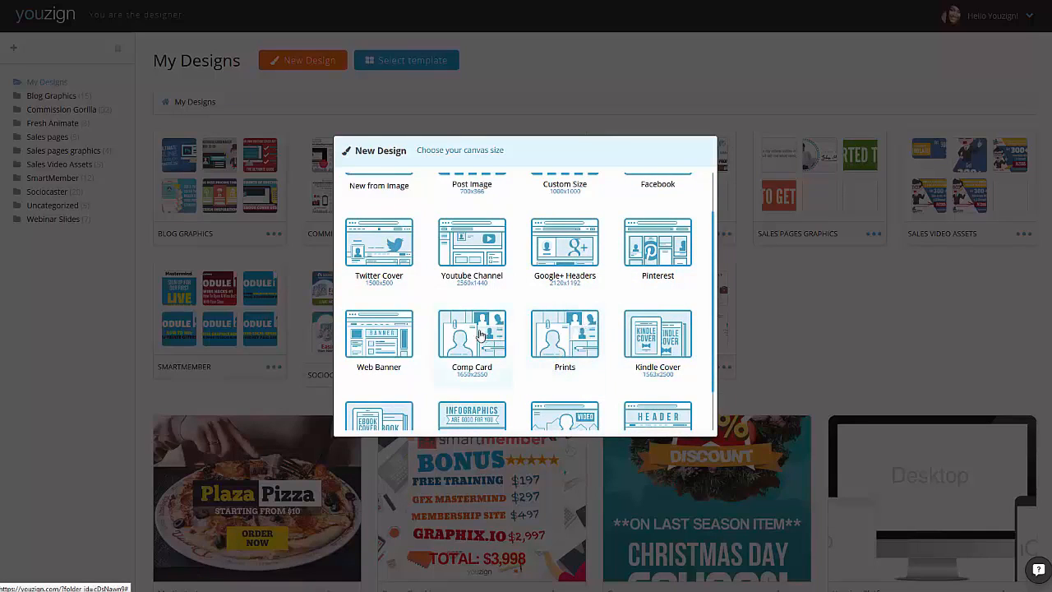
scroll(386, 355, "down", 1)
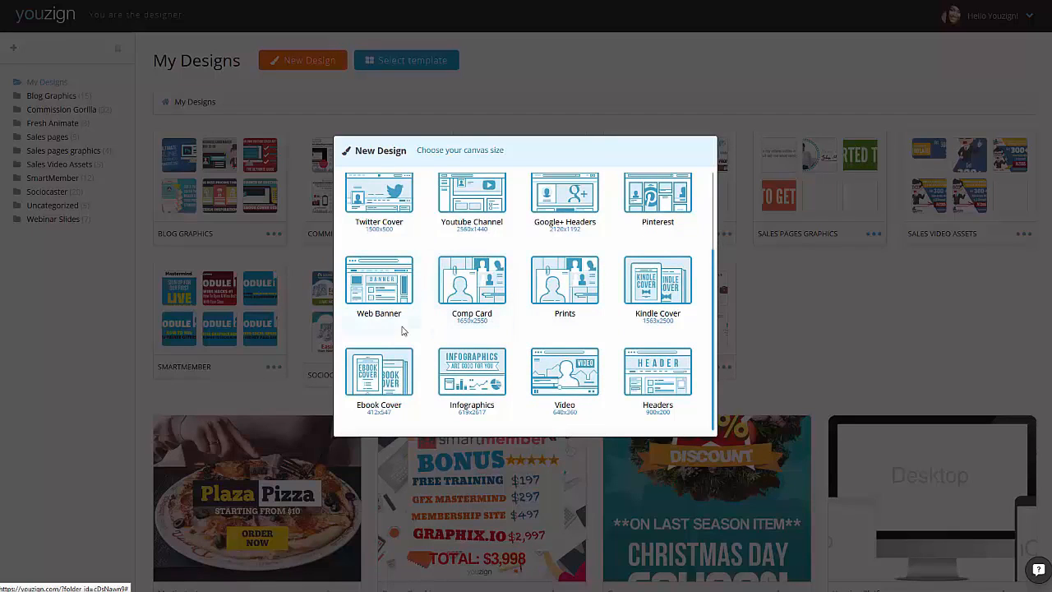
left_click(564, 378)
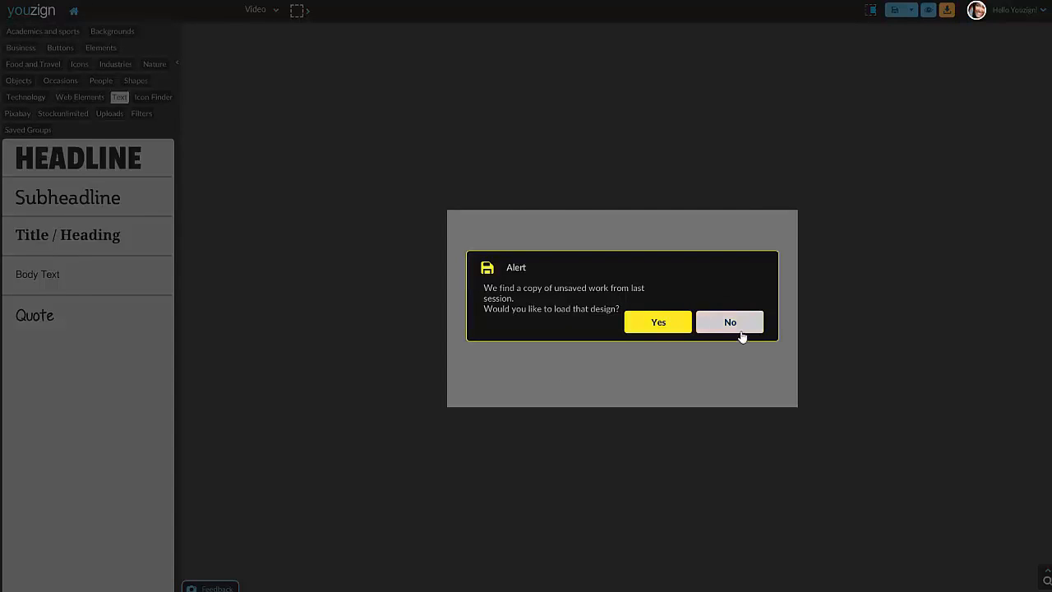
left_click(739, 332)
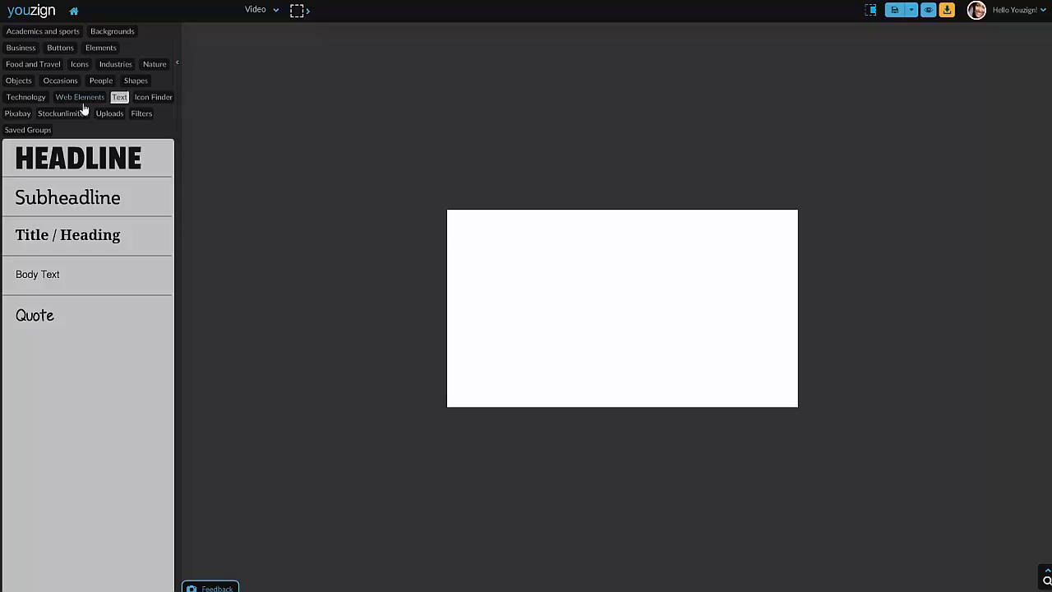
Step: Add the coloured handshake graphic from the Business category and place it near the centre of the blank canvas
left_click(29, 50)
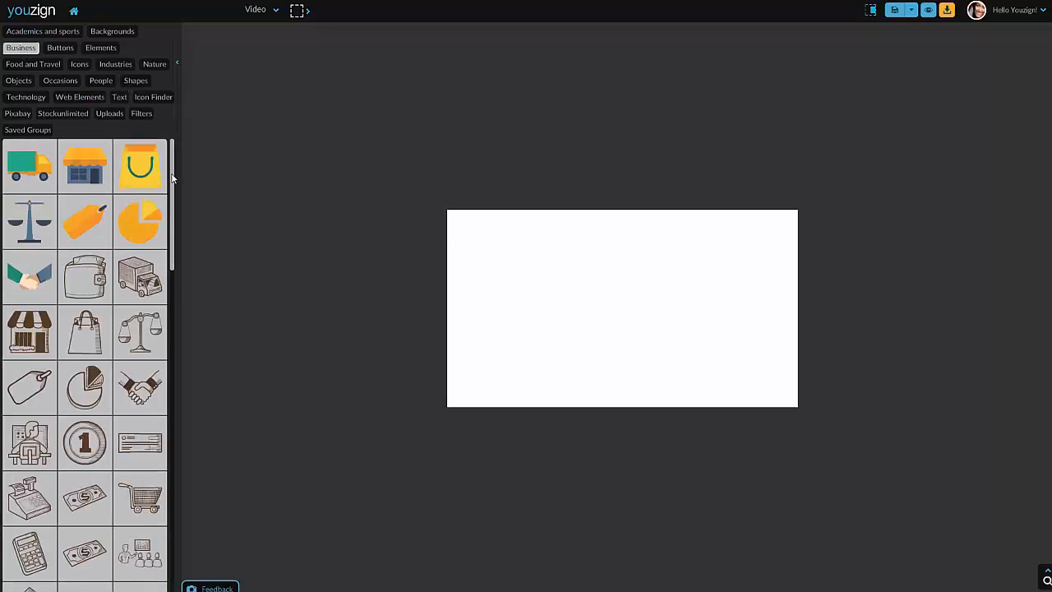
scroll(172, 178, "down", 2)
scroll(173, 230, "up", 2)
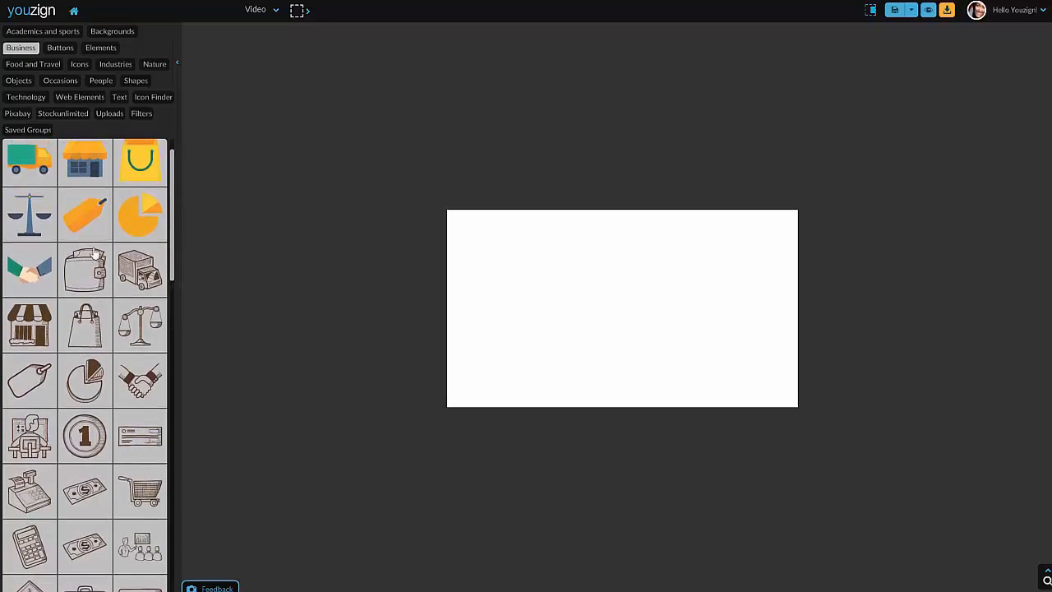
left_click(36, 265)
mouse_move(641, 331)
left_mouse_down()
mouse_move(606, 338)
mouse_move(646, 335)
left_mouse_up()
Step: Add the orange shopping cart graphic from the Business category, shrink it to a small icon and place it in the canvas's lower-left corner
scroll(74, 409, "down", 4)
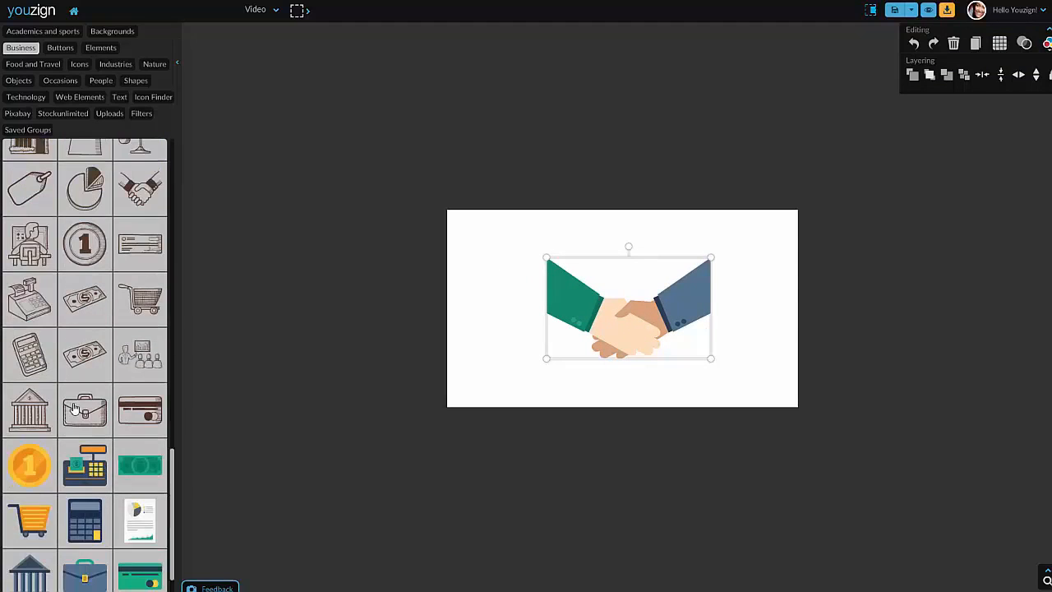
scroll(74, 409, "down", 1)
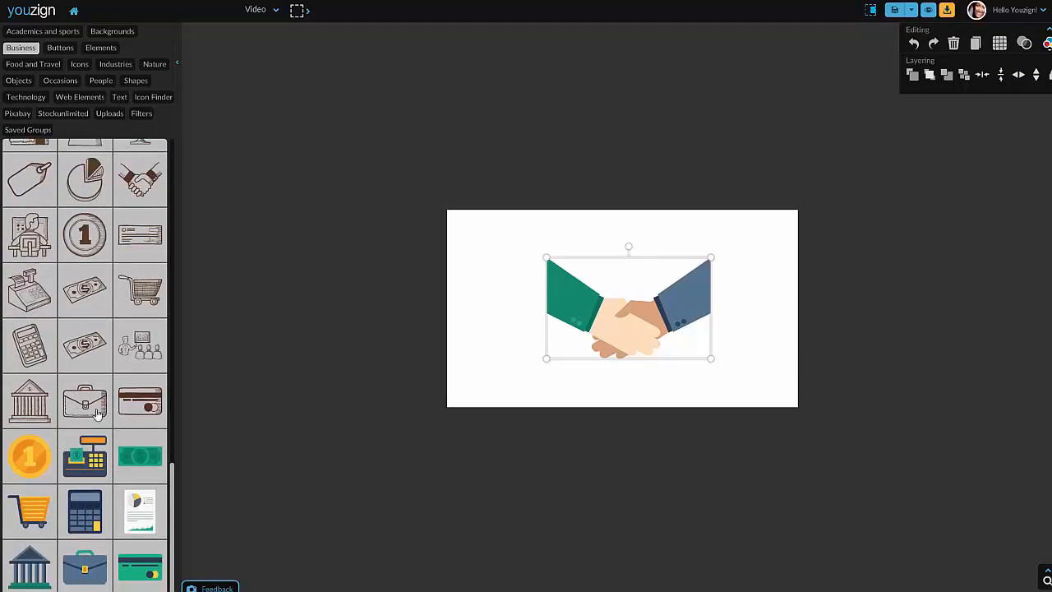
left_click(29, 508)
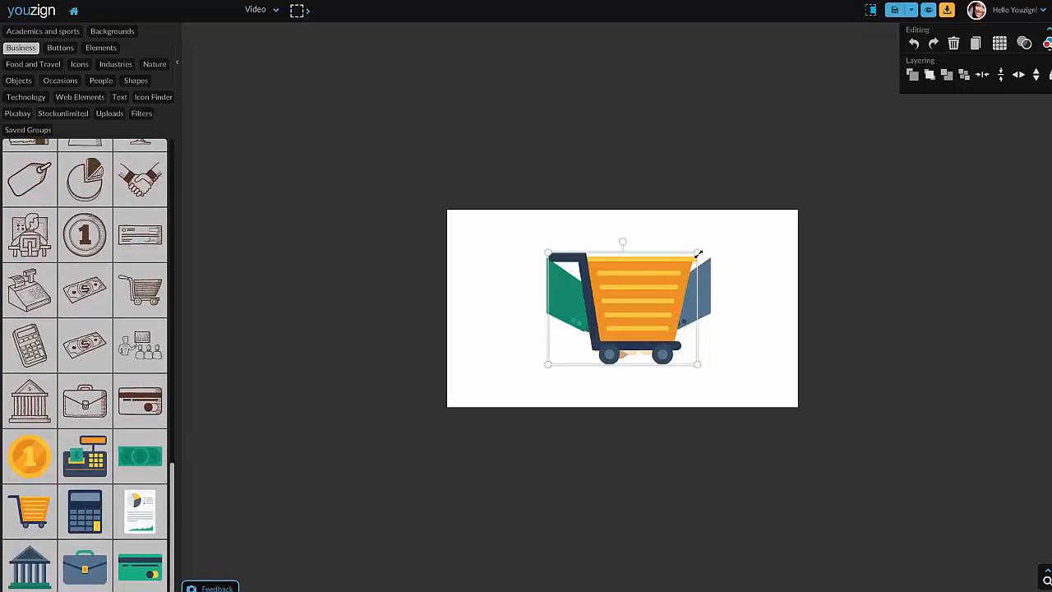
left_click_drag(697, 253, 508, 377)
left_click(333, 166)
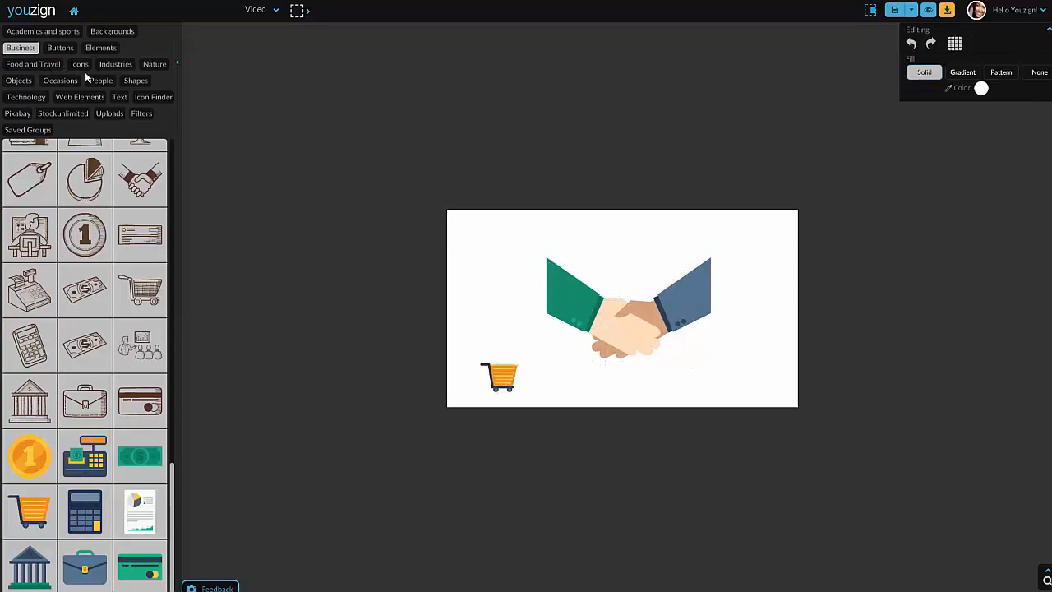
Step: Add the wooden desk background with the tablet, coffee cup and camera, and send it behind the handshake and cart
left_click(110, 32)
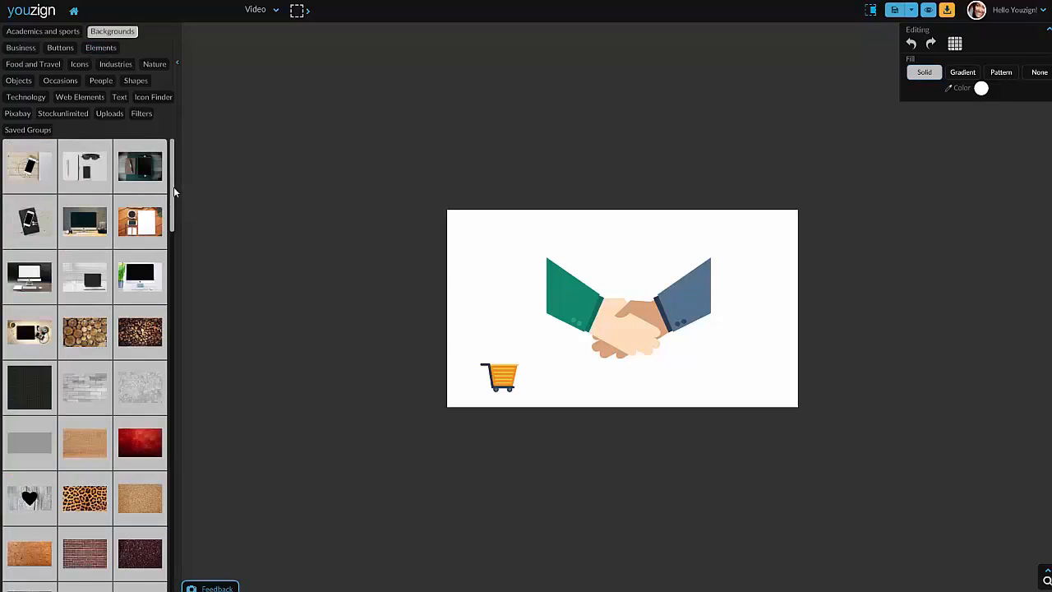
left_click_drag(173, 192, 174, 220)
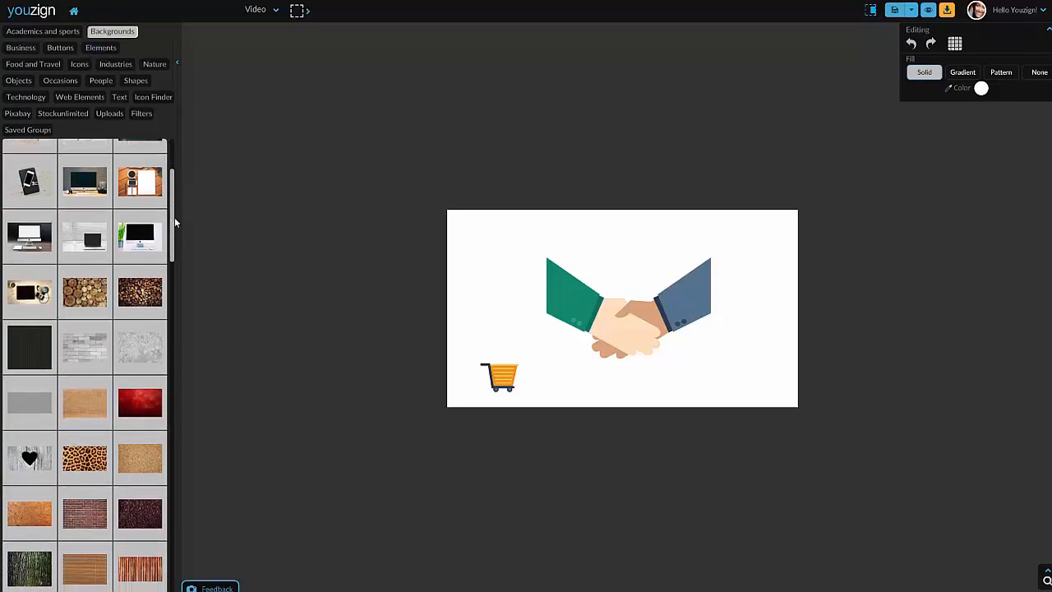
left_click(20, 297)
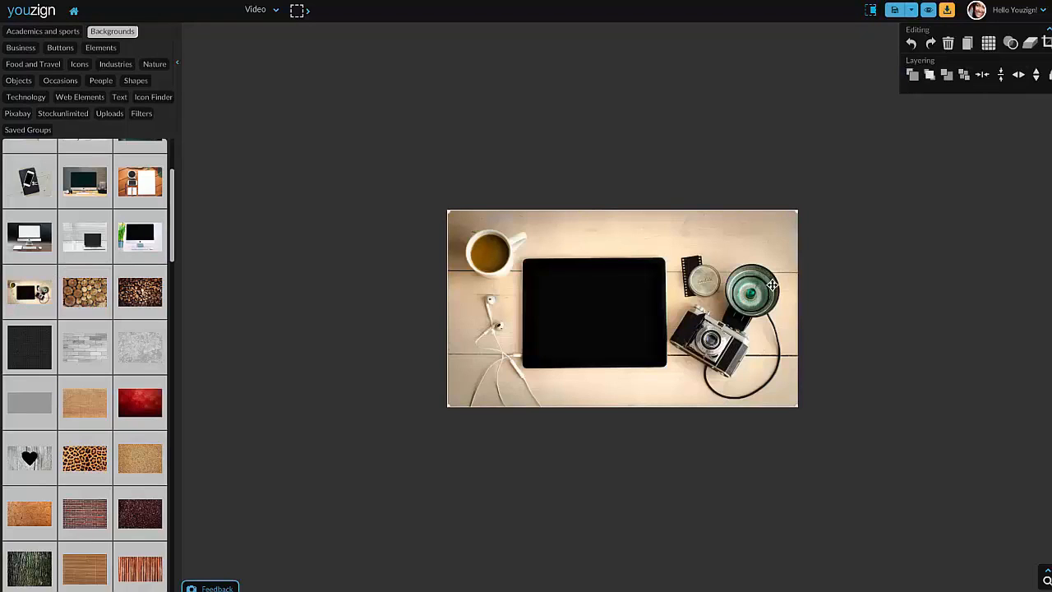
left_click(963, 76)
Step: Move the handshake graphic onto the tablet and shrink it to fit within the tablet's screen
left_click(720, 263)
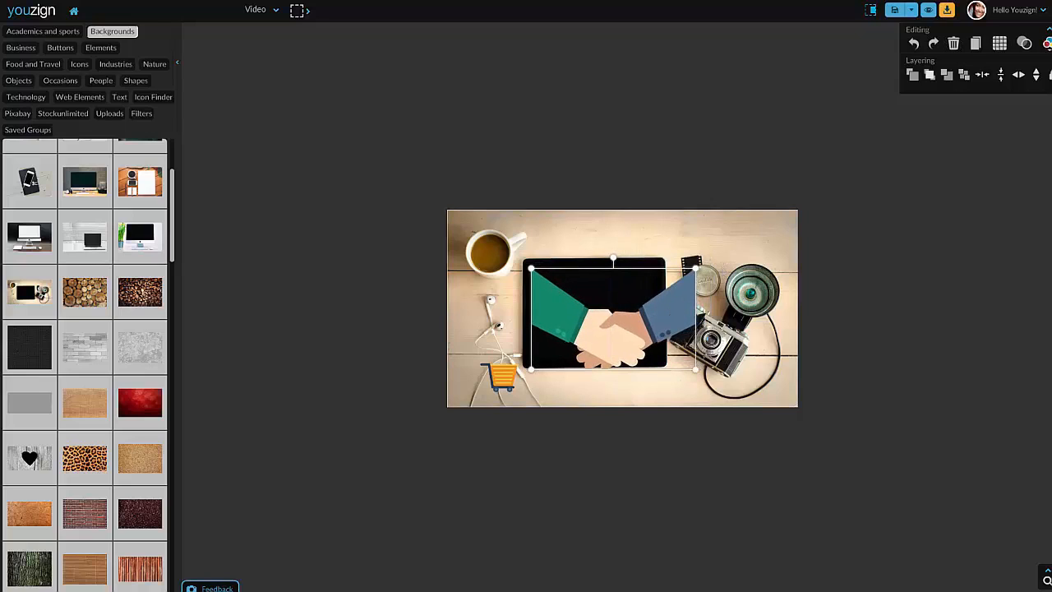
left_click_drag(695, 370, 661, 347)
left_click(642, 299)
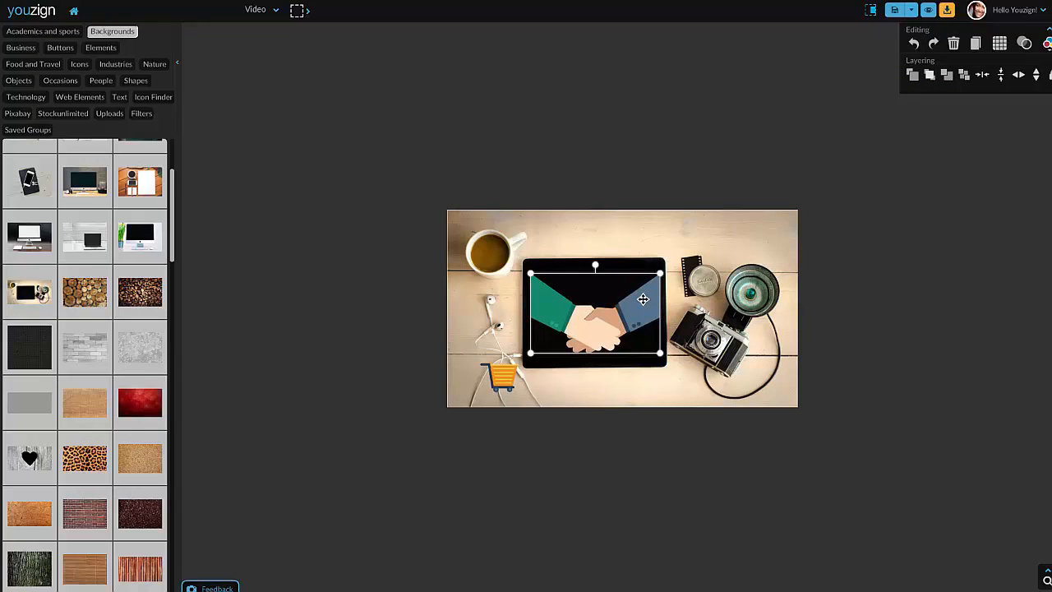
left_click(737, 275)
left_click(577, 310)
Step: Add a square from the Shapes category and resize it into a rectangle covering the tablet's screen
left_click(136, 80)
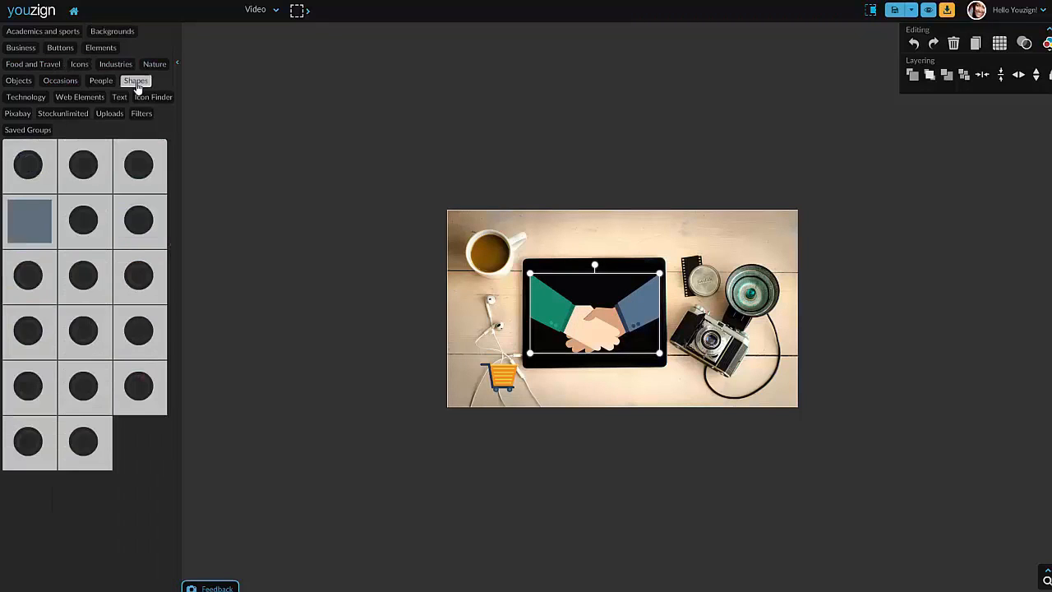
left_click(39, 218)
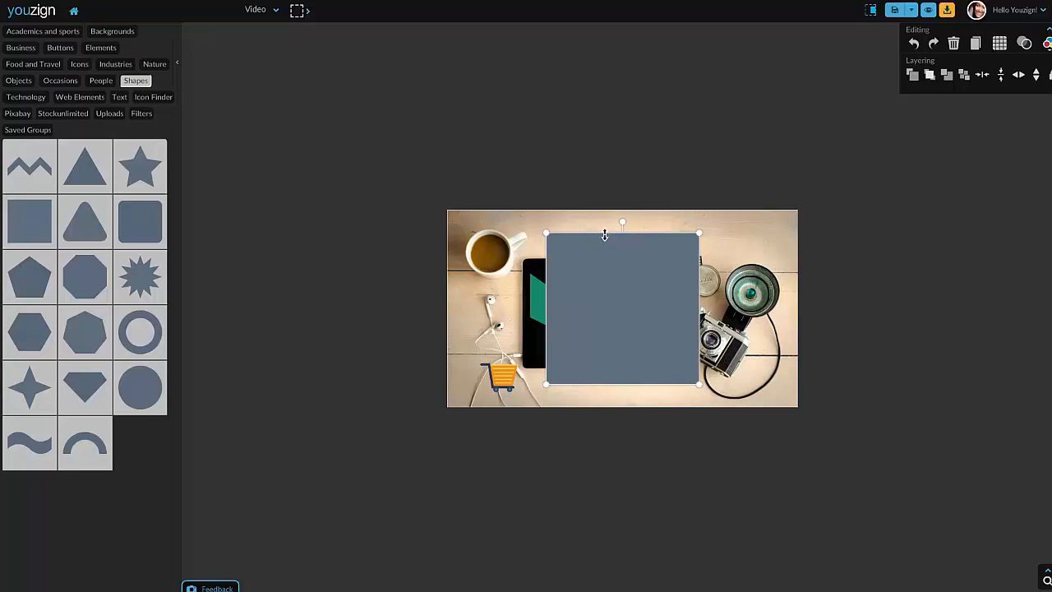
left_click_drag(604, 235, 600, 264)
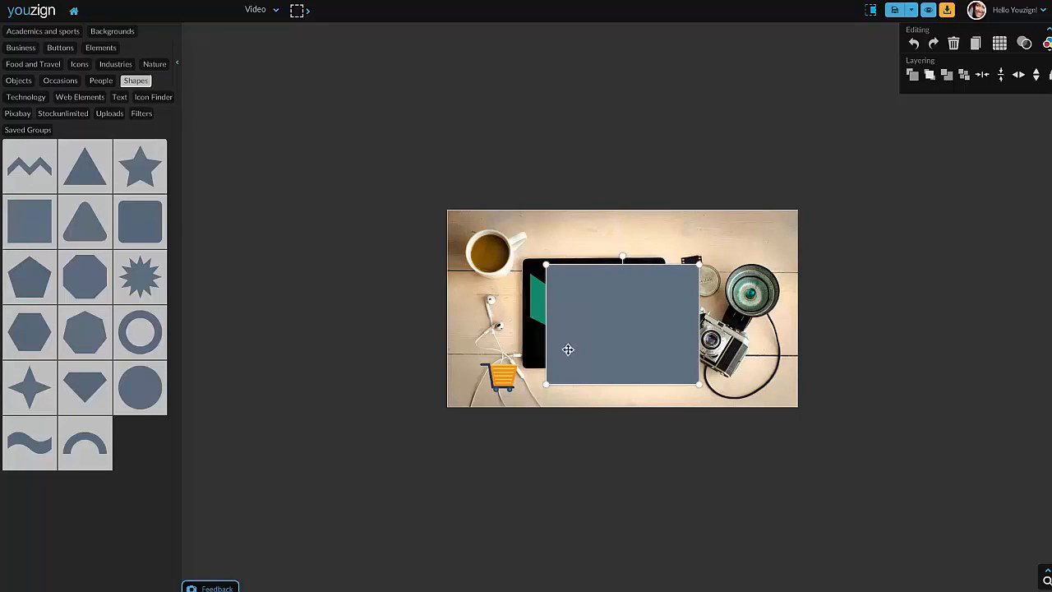
left_click_drag(557, 343, 540, 341)
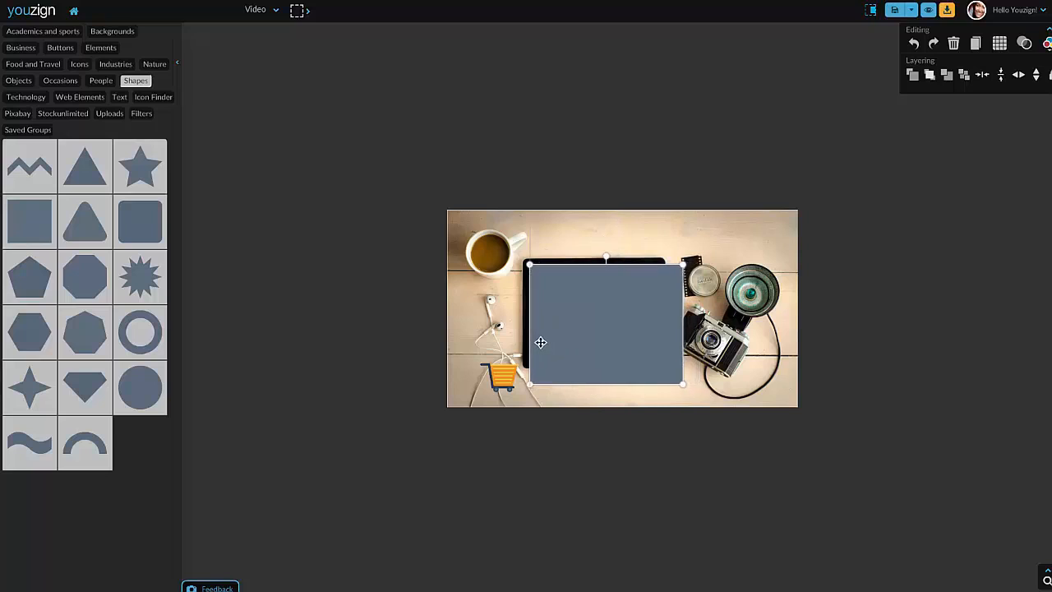
left_click_drag(681, 382, 657, 351)
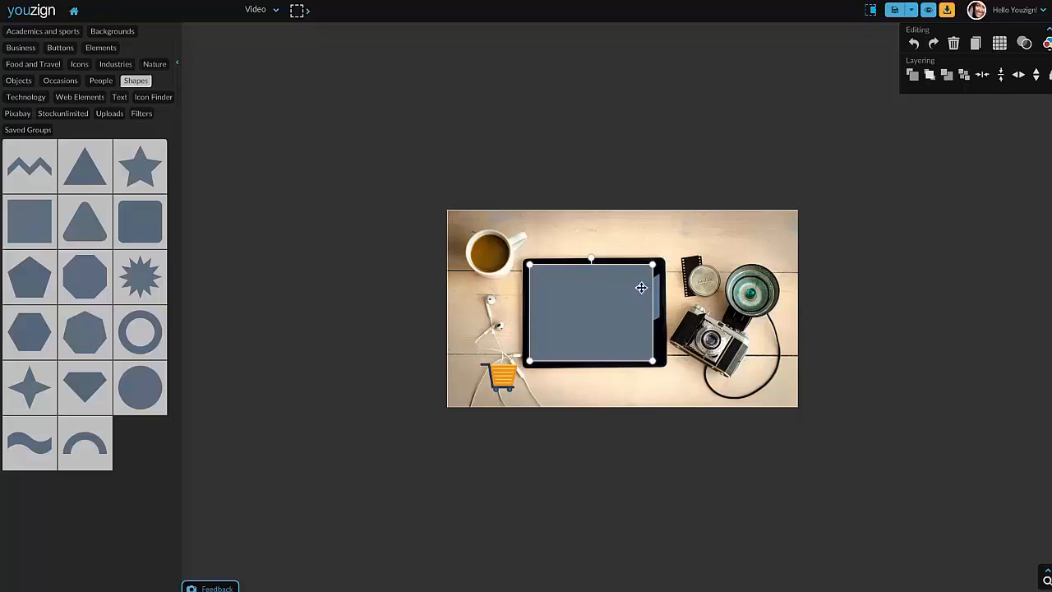
left_click_drag(653, 295, 661, 295)
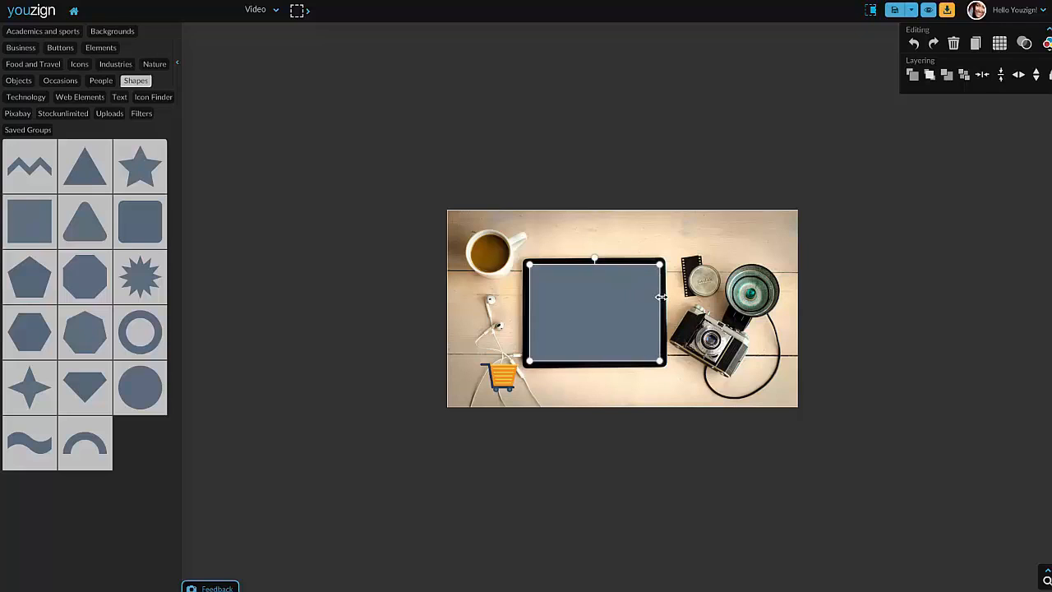
left_click(882, 112)
Step: Recolour the rectangle over the tablet's screen to white (ffffff)
left_click(606, 299)
left_click(1048, 47)
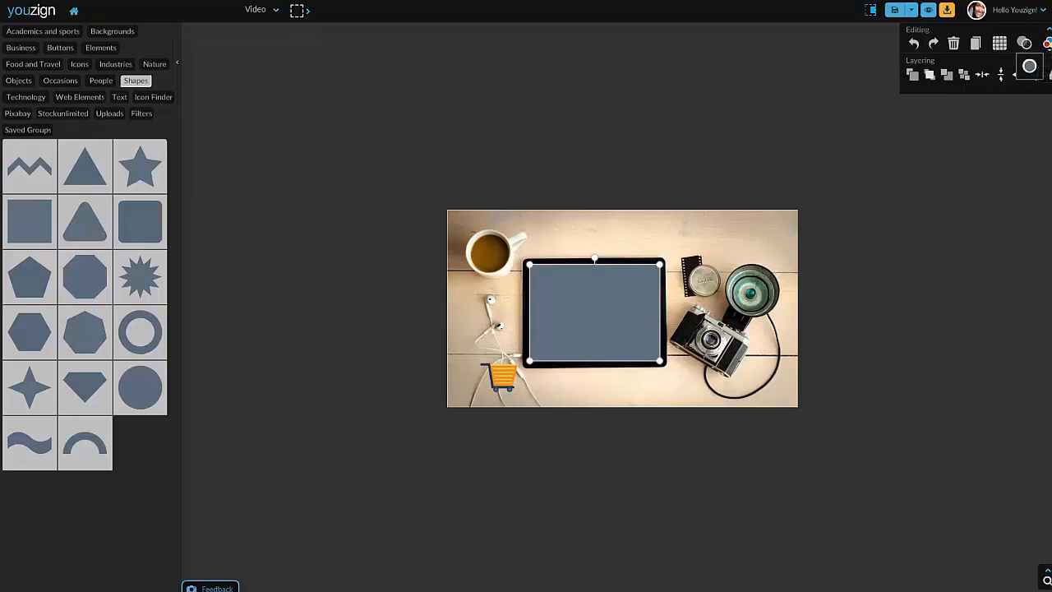
left_click(1031, 76)
left_click_drag(953, 96, 879, 76)
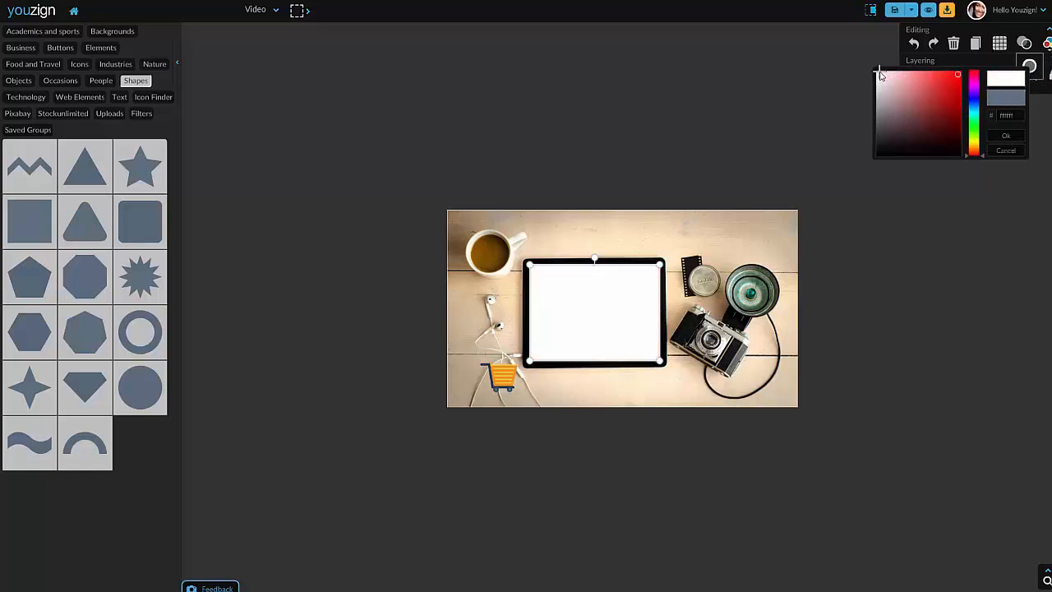
left_click(1006, 136)
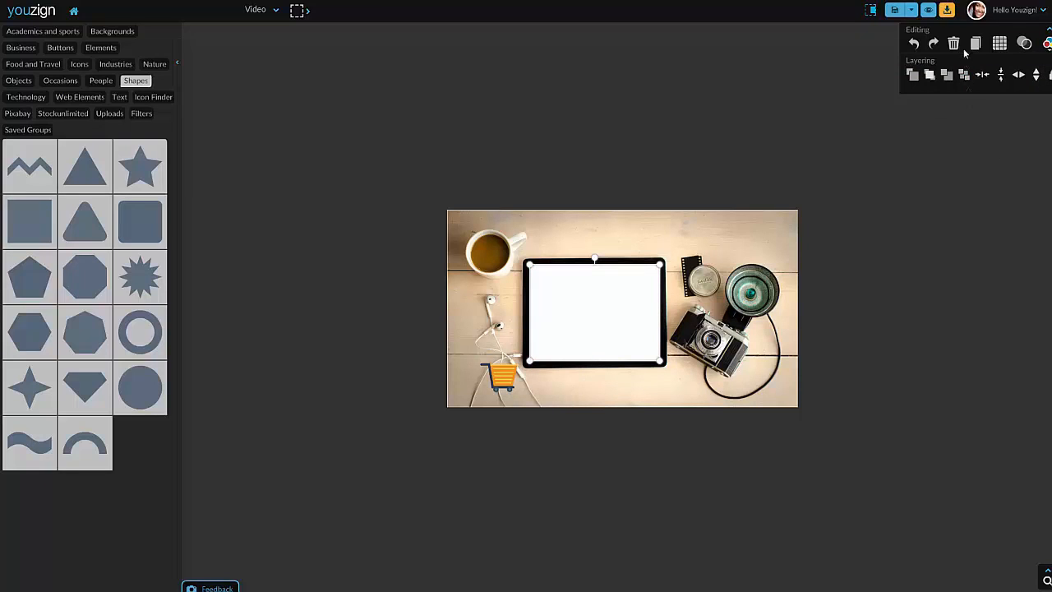
Step: Layer the white rectangle behind the handshake but in front of the desk background
left_click(964, 75)
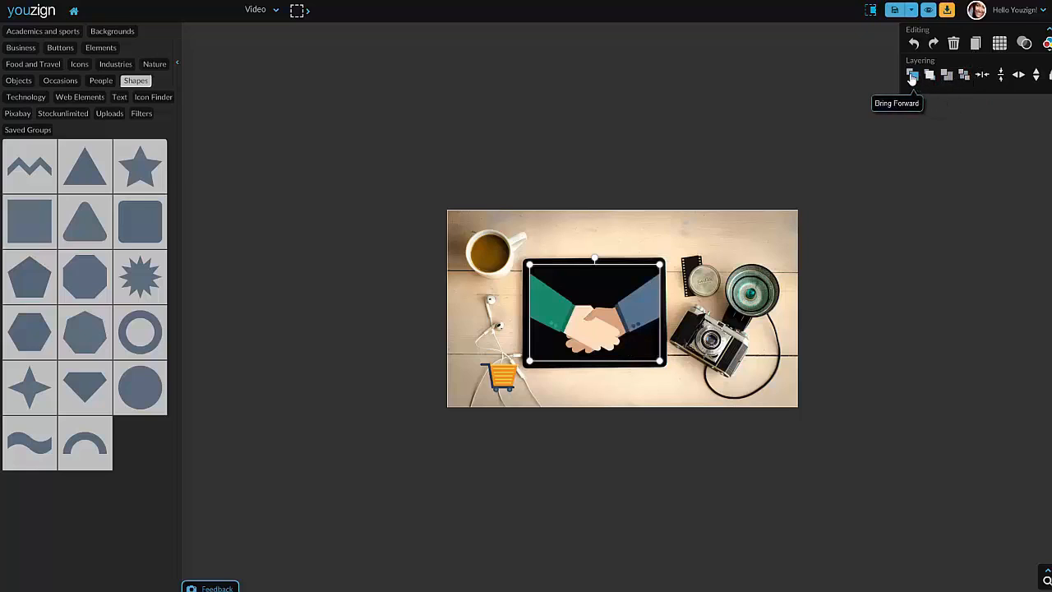
left_click(912, 76)
left_click(872, 276)
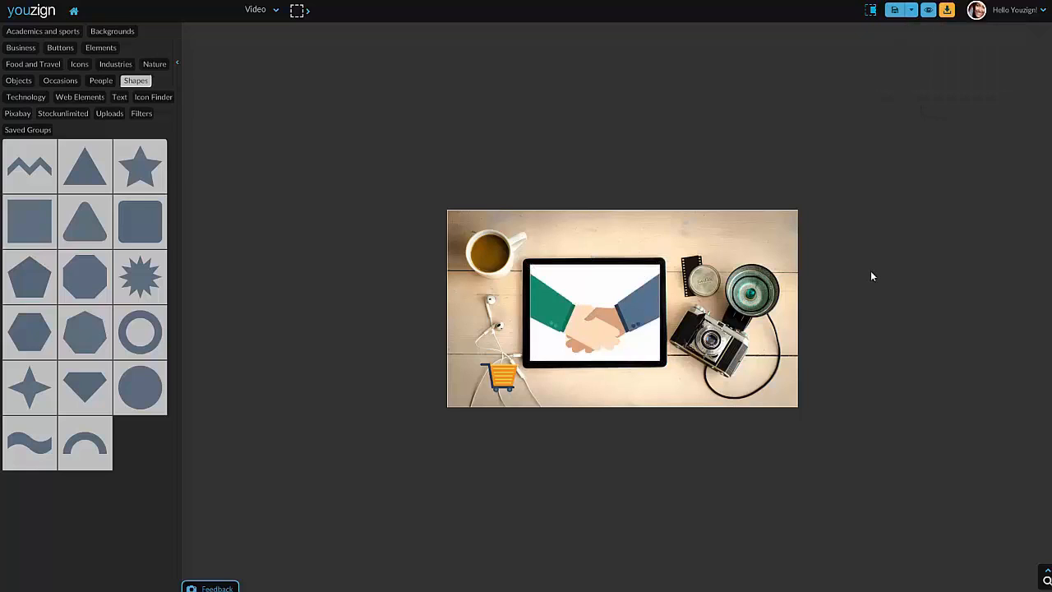
Step: Fine-tune the handshake's size so its sleeves line up with the side edges of the white tablet screen
left_click(556, 306)
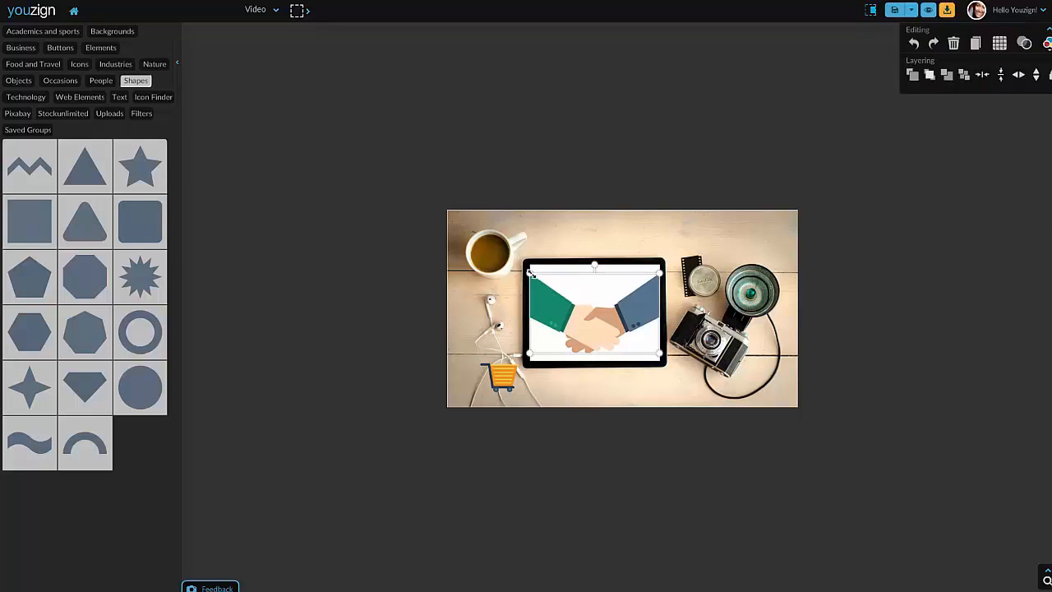
left_click_drag(529, 272, 533, 274)
left_click(896, 300)
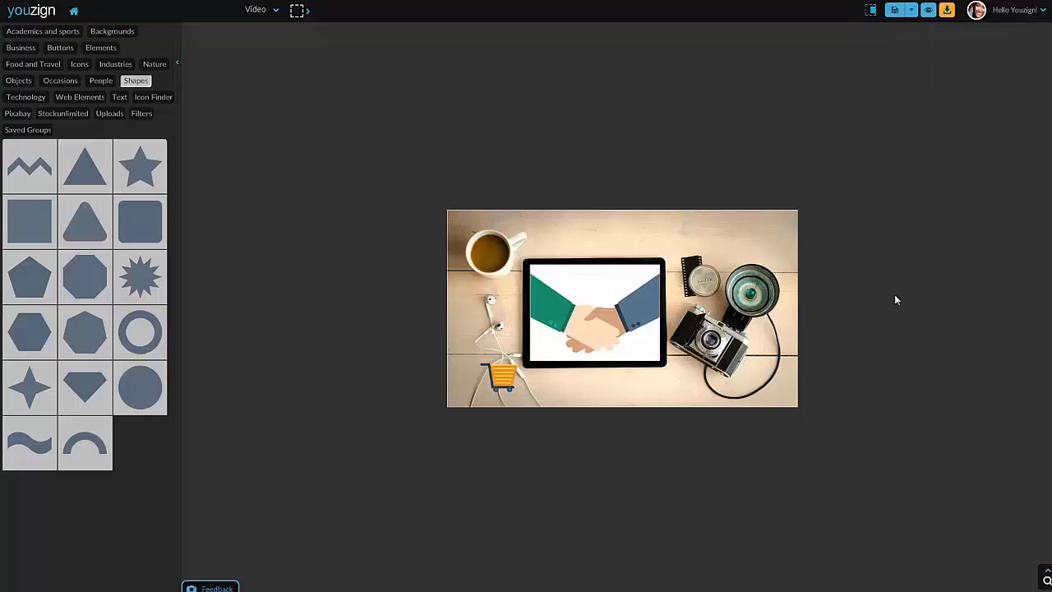
left_click(651, 303)
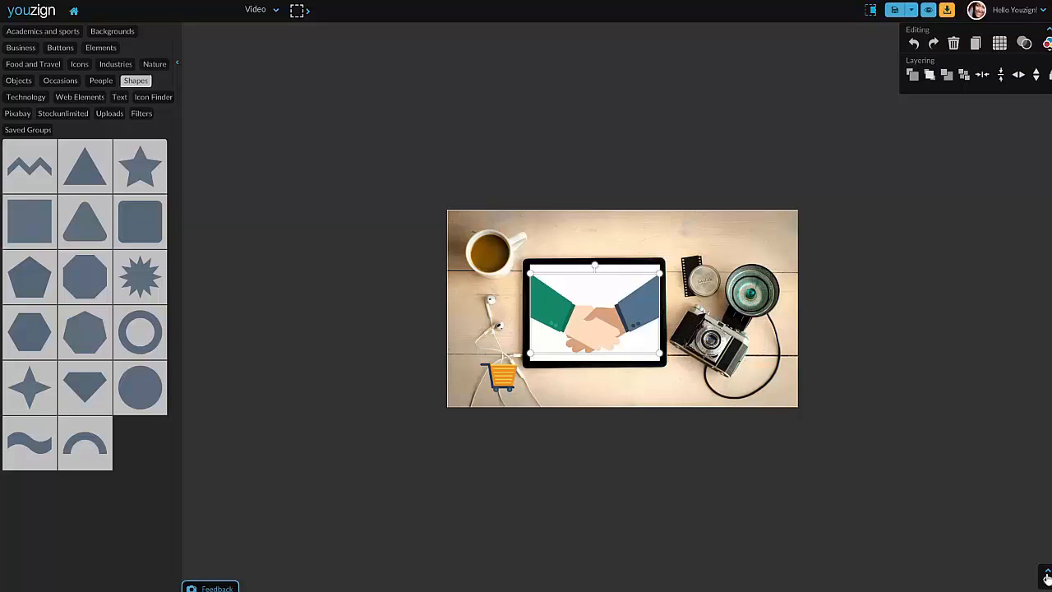
mouse_move(1047, 578)
left_click_drag(1047, 532, 1046, 454)
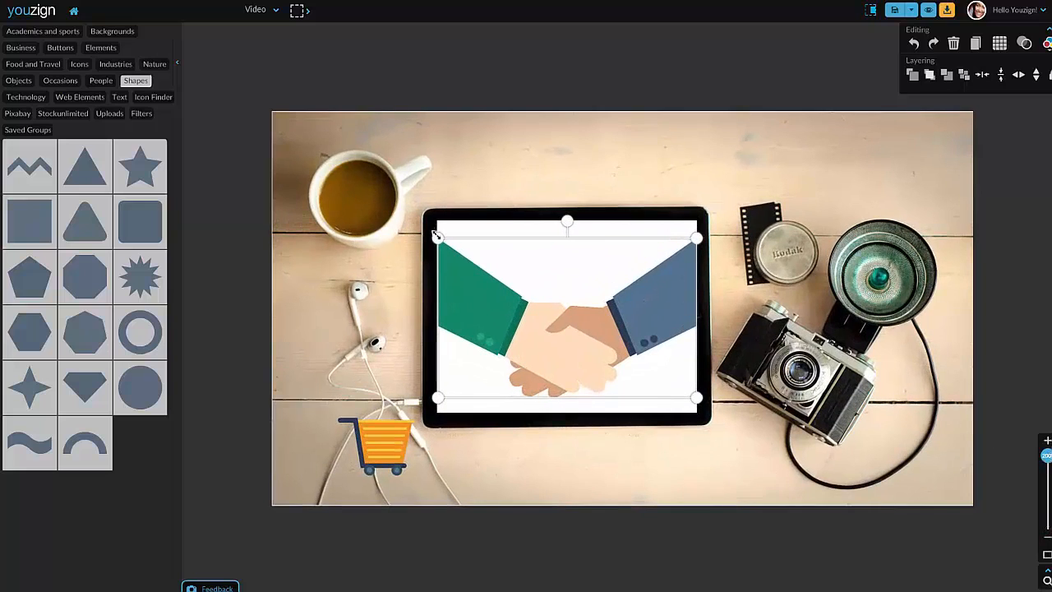
left_click_drag(437, 235, 442, 239)
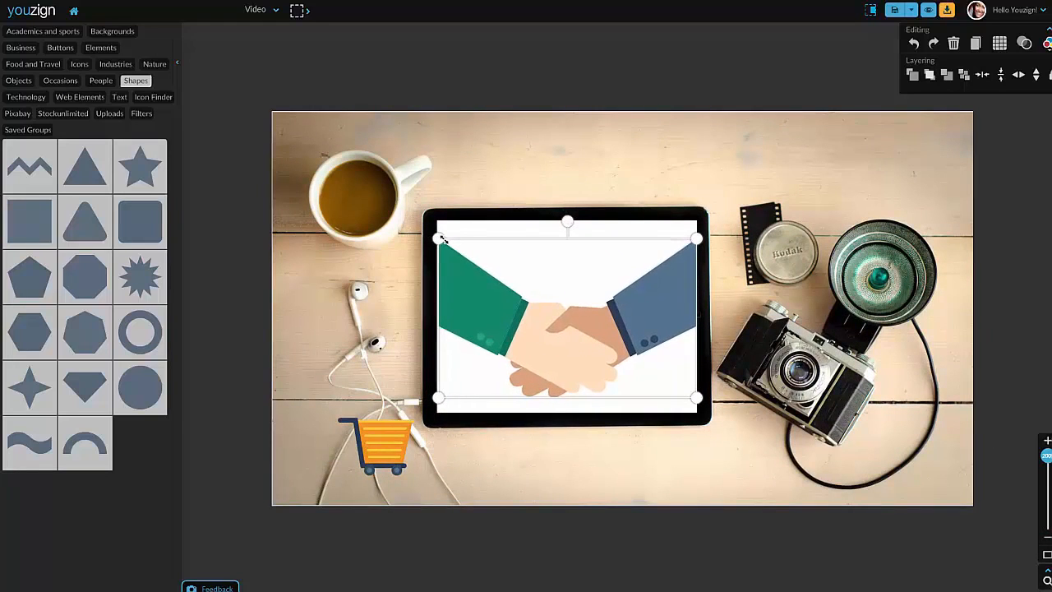
left_click(721, 217)
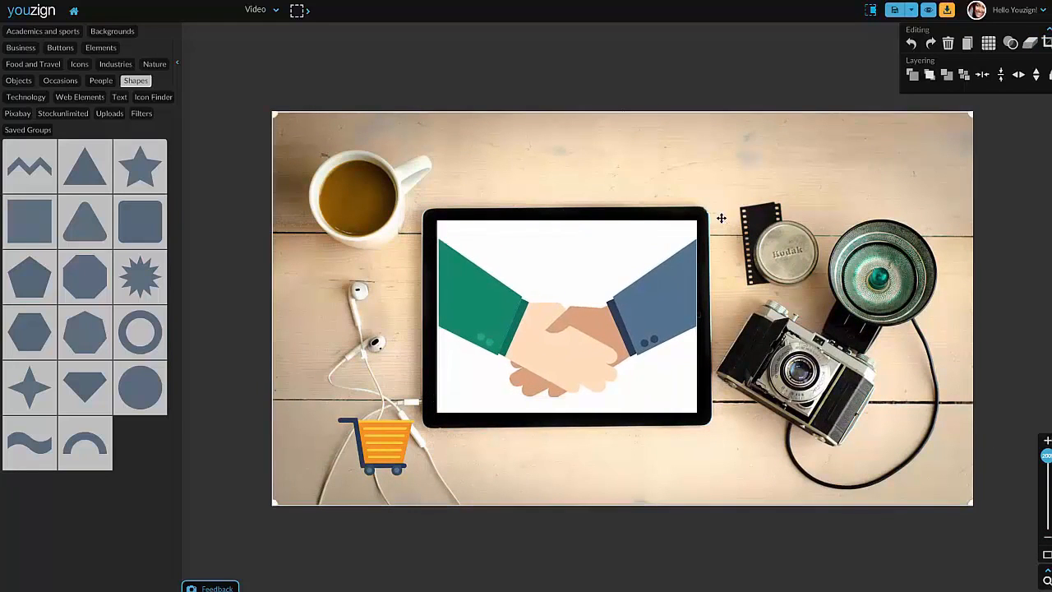
left_click(489, 315)
left_click_drag(441, 235, 437, 238)
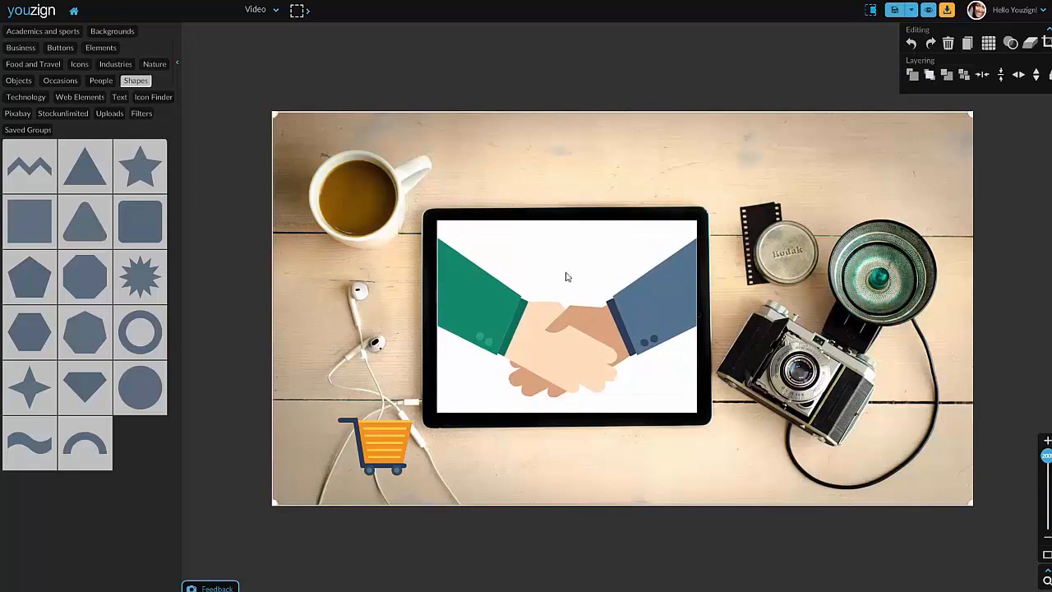
Step: Move the cart just below the tablet and add the green play button from the Buttons category, shrunk to sit beside it
left_click_drag(380, 442, 439, 459)
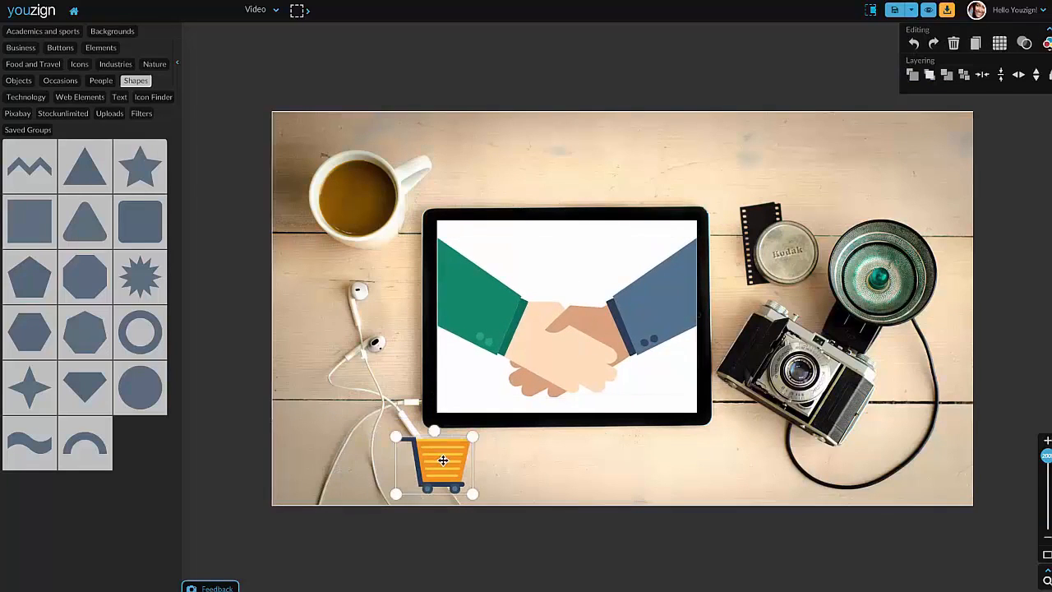
left_click(65, 49)
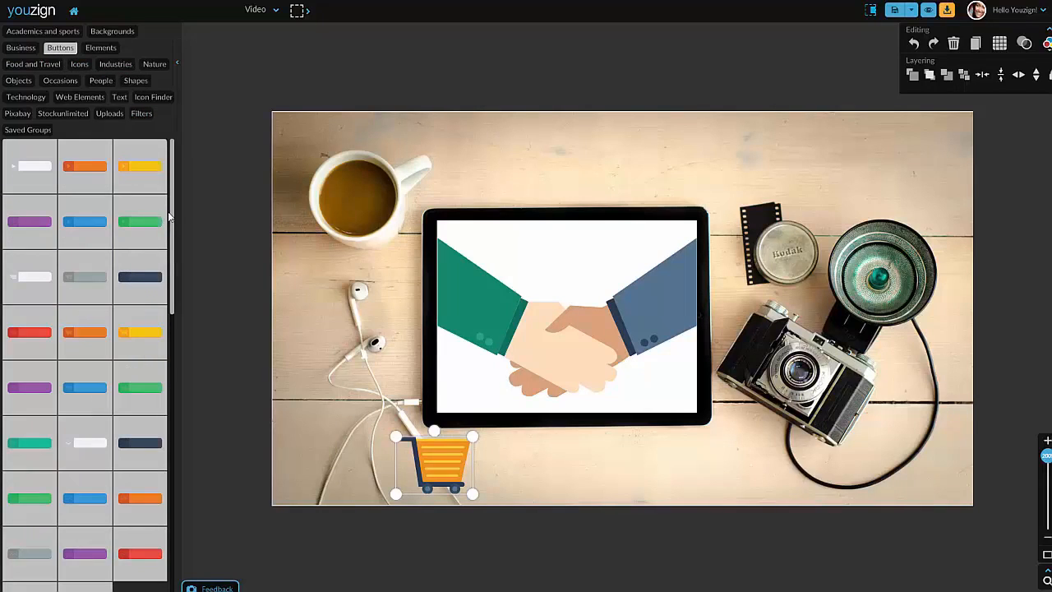
mouse_move(174, 218)
left_mouse_down()
mouse_move(174, 371)
mouse_move(181, 211)
left_mouse_up()
scroll(131, 458, "down", 1)
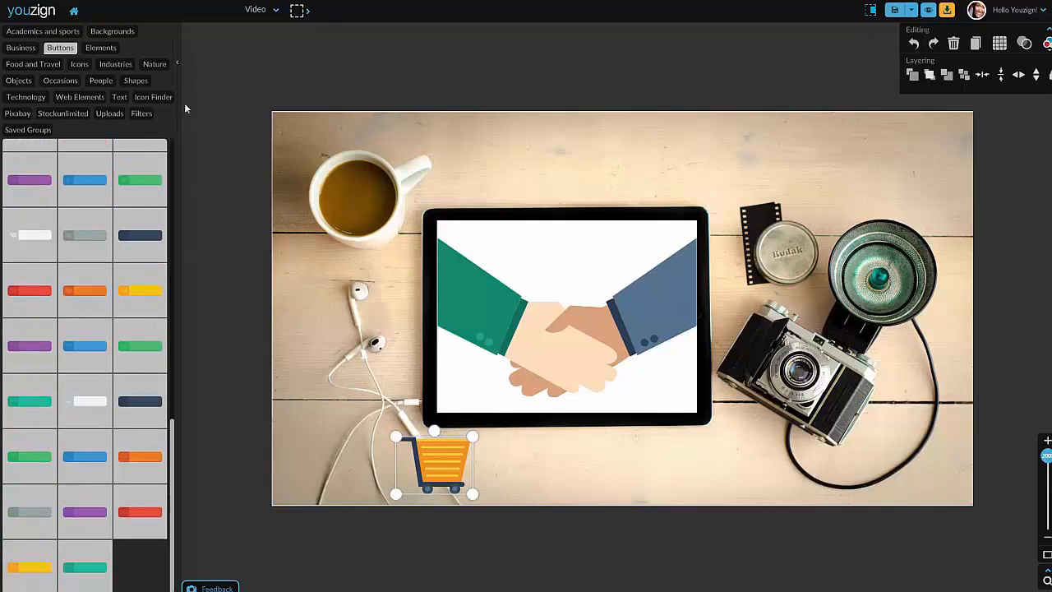
scroll(53, 555, "up", 1)
left_click(128, 226)
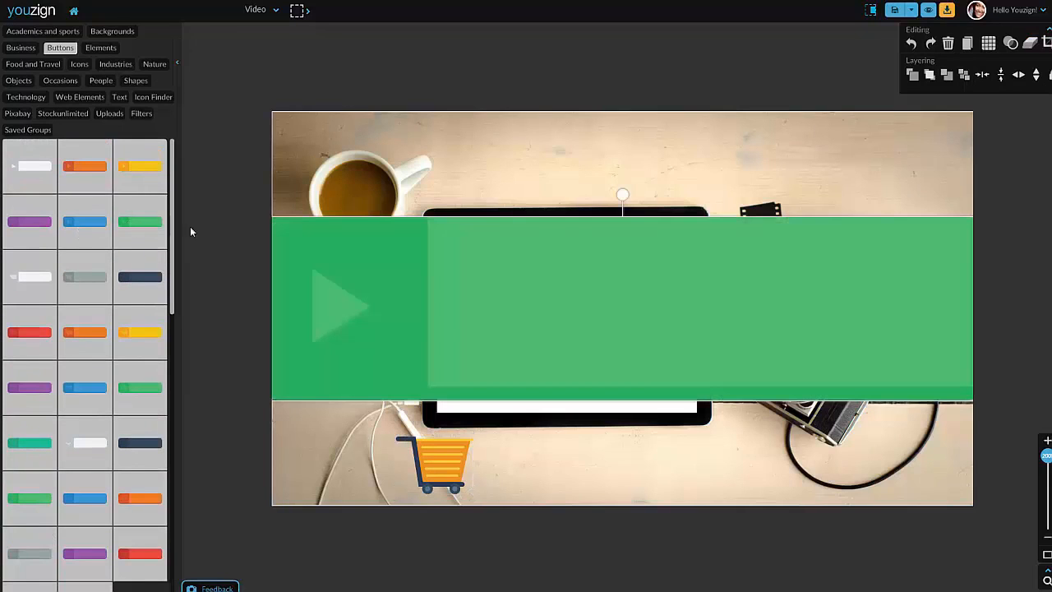
left_click_drag(318, 264, 459, 289)
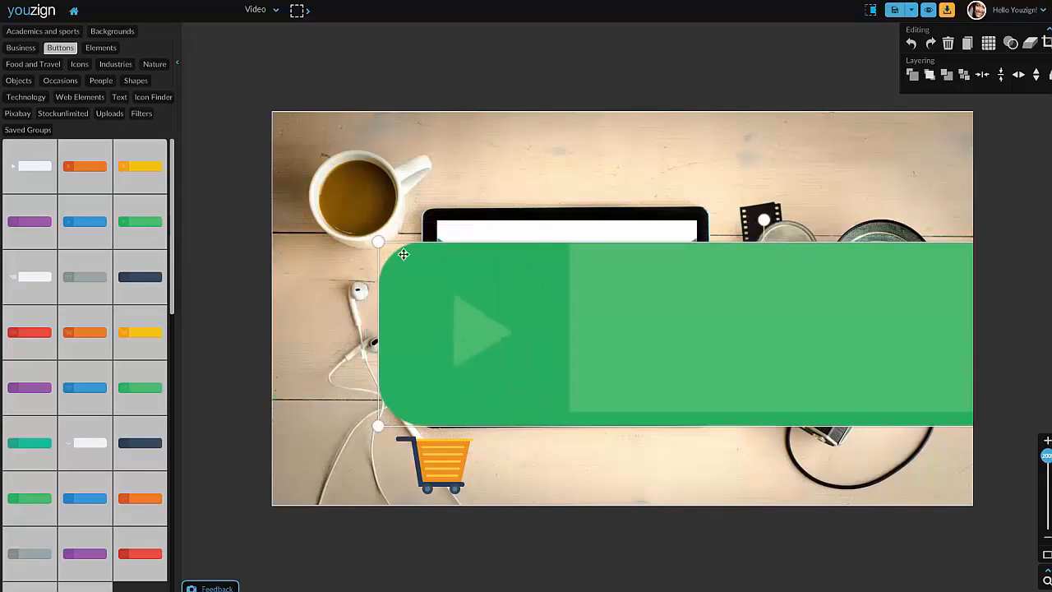
left_click_drag(376, 238, 829, 505)
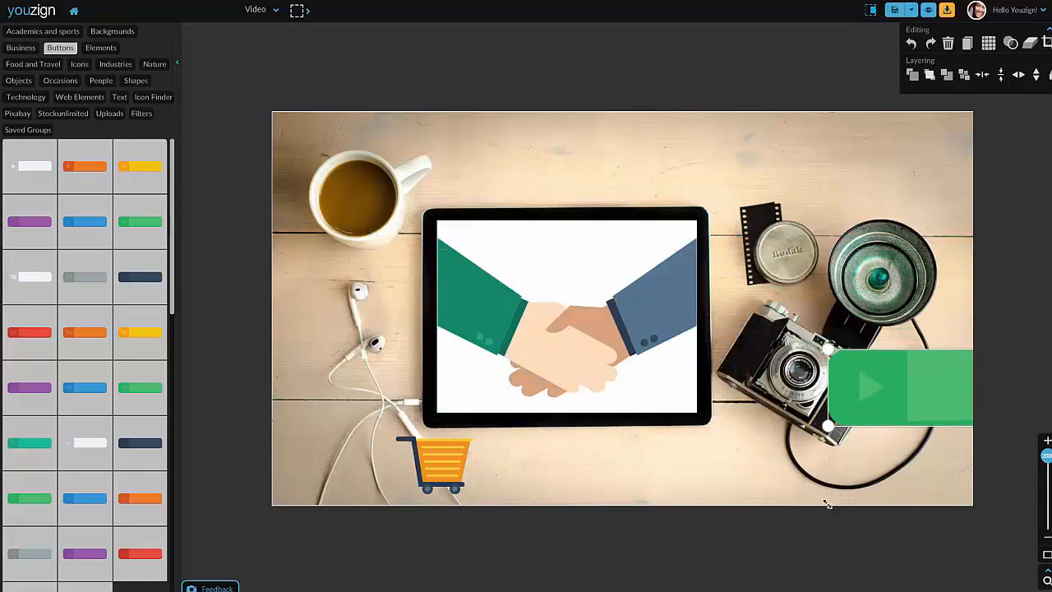
left_click_drag(889, 399, 479, 475)
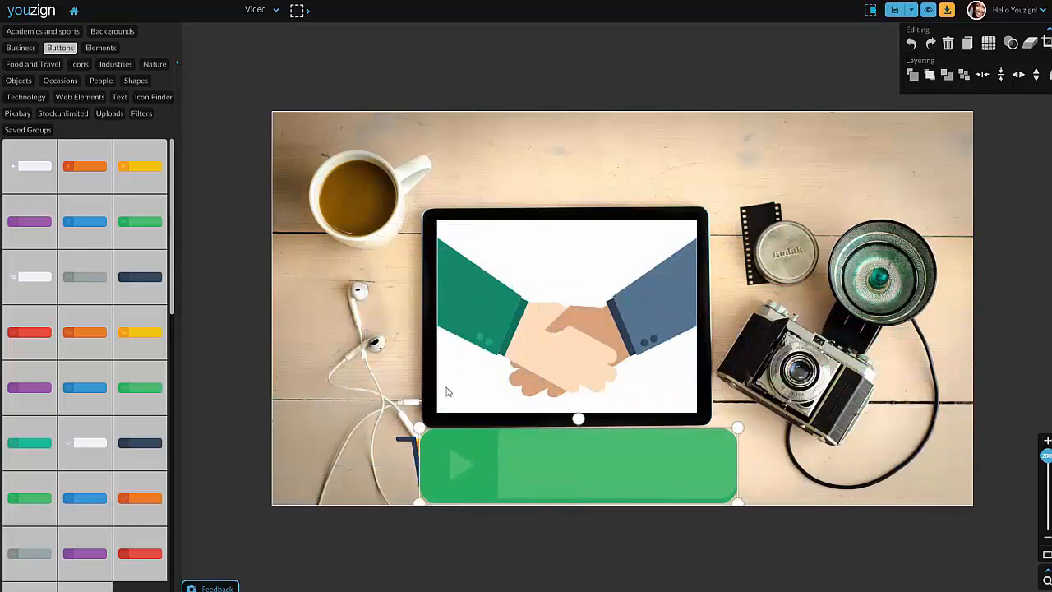
left_click_drag(419, 429, 498, 439)
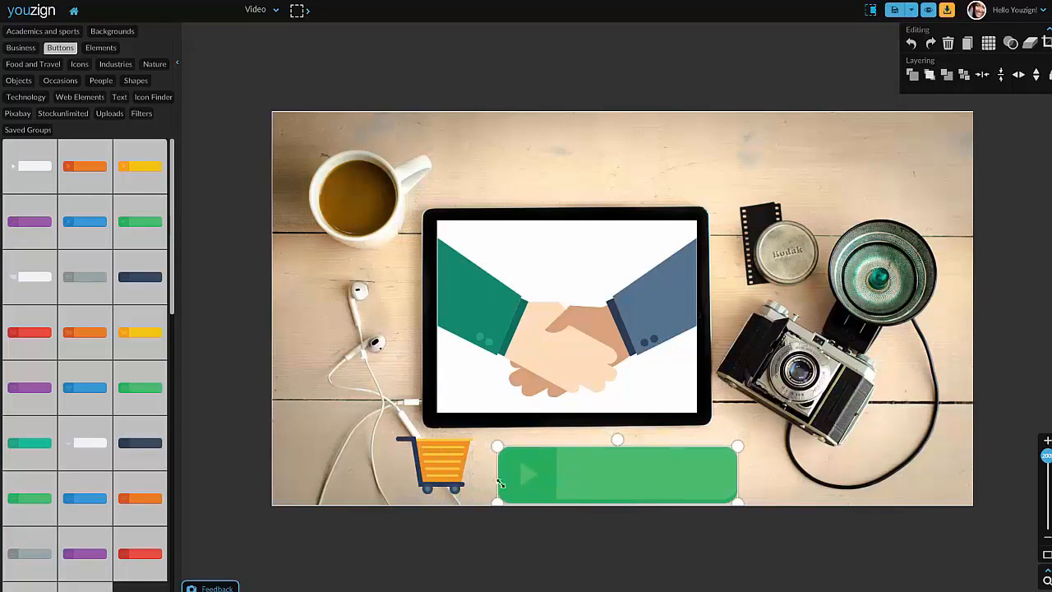
Step: Place the green button just below the tablet and bring the shopping cart in front of it
left_click_drag(551, 480, 508, 470)
left_click(427, 453)
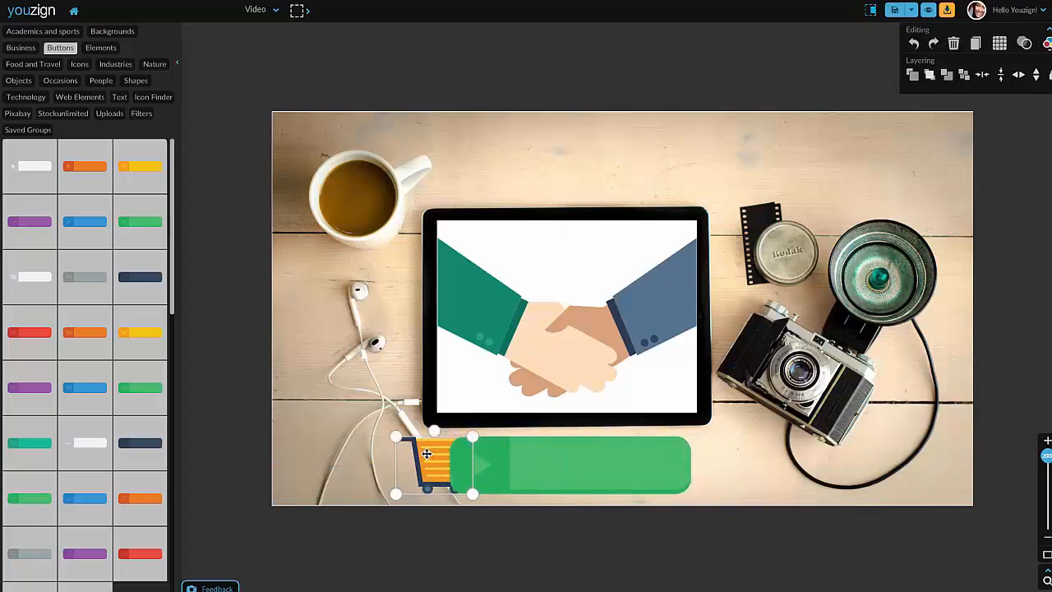
left_click(932, 74)
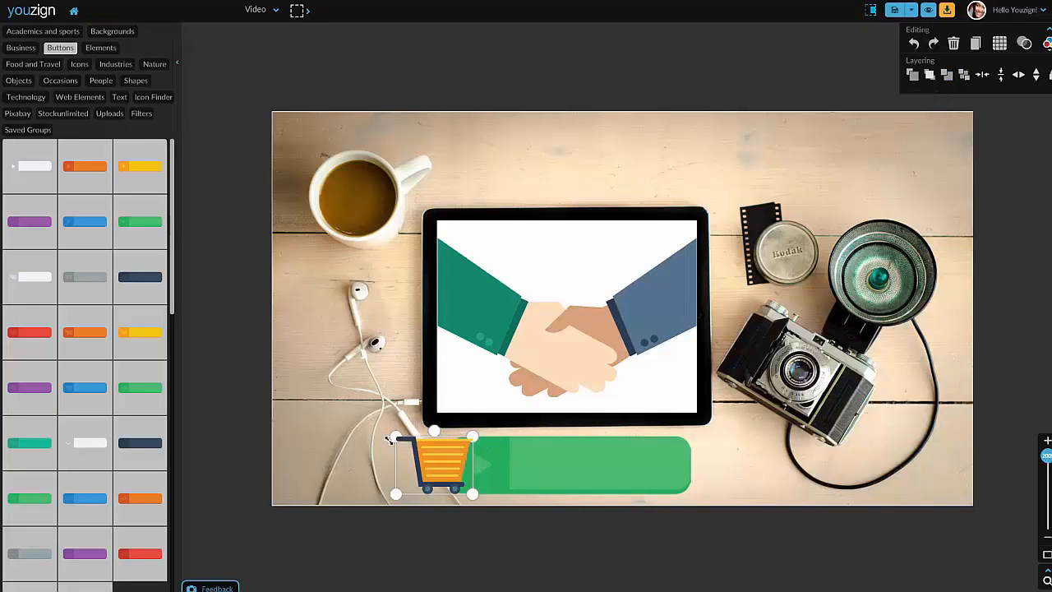
Step: Shrink the shopping cart and place it over the play symbol on the green button's darker end
left_click_drag(391, 431, 458, 452)
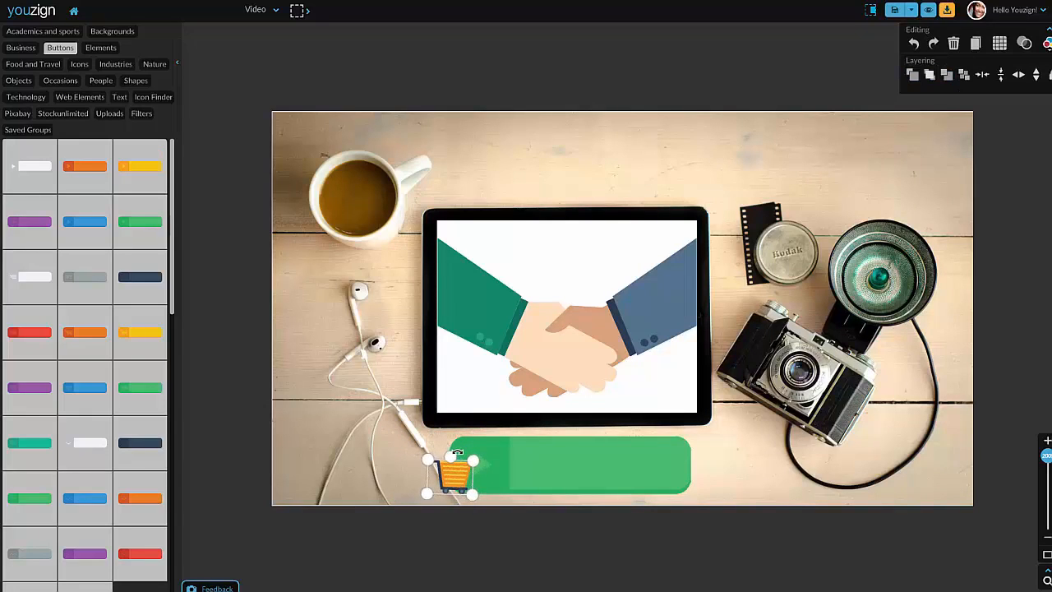
left_click(401, 435)
left_click(462, 474)
left_click_drag(448, 476, 475, 466)
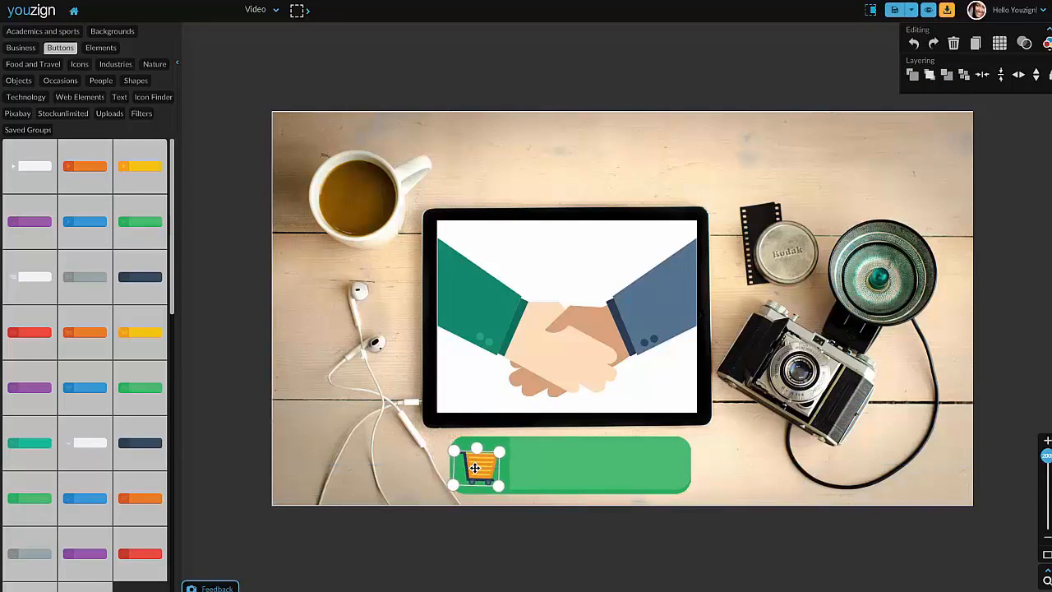
Step: Lock the layer of the desk background image
left_click(393, 455)
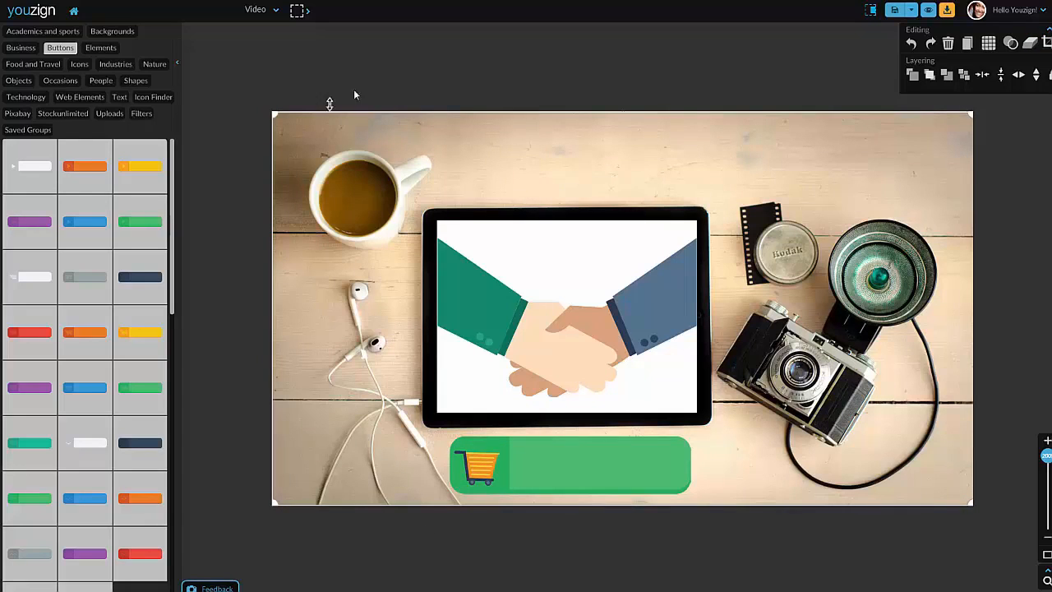
left_click_drag(358, 163, 357, 162)
left_click(496, 60)
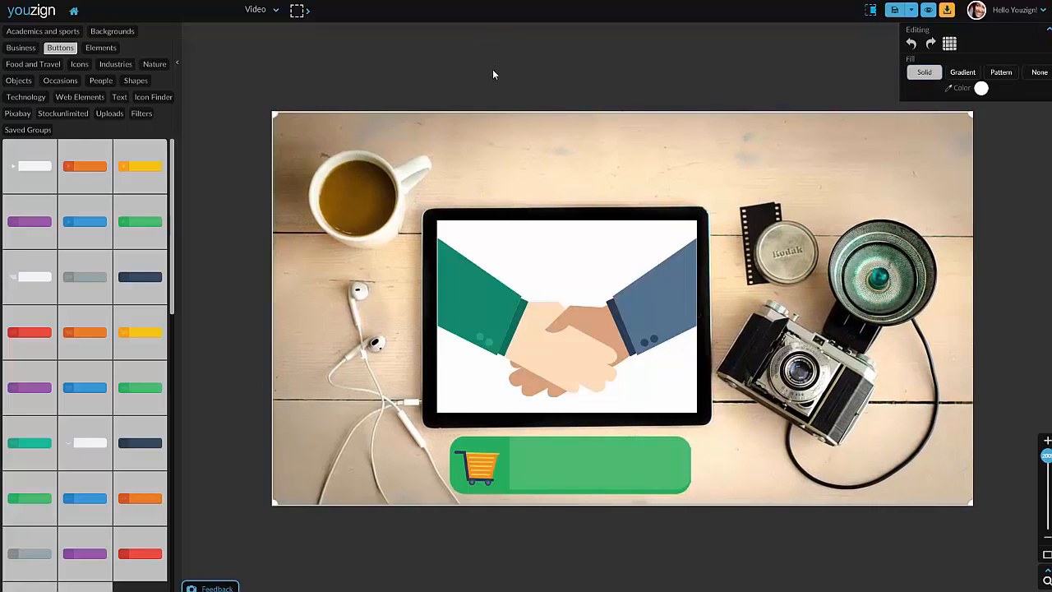
left_click(735, 129)
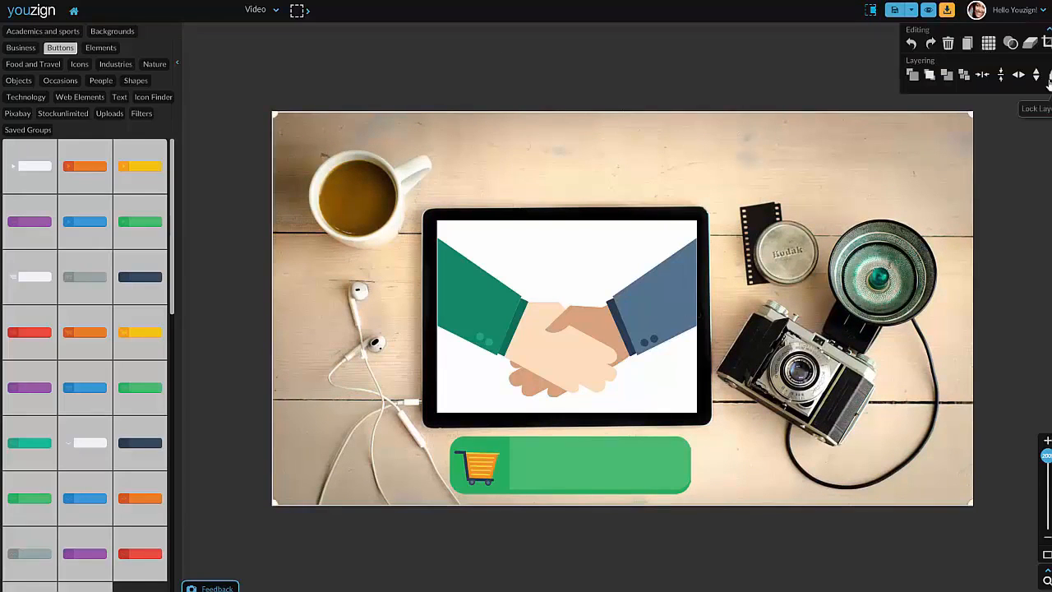
left_click(1049, 80)
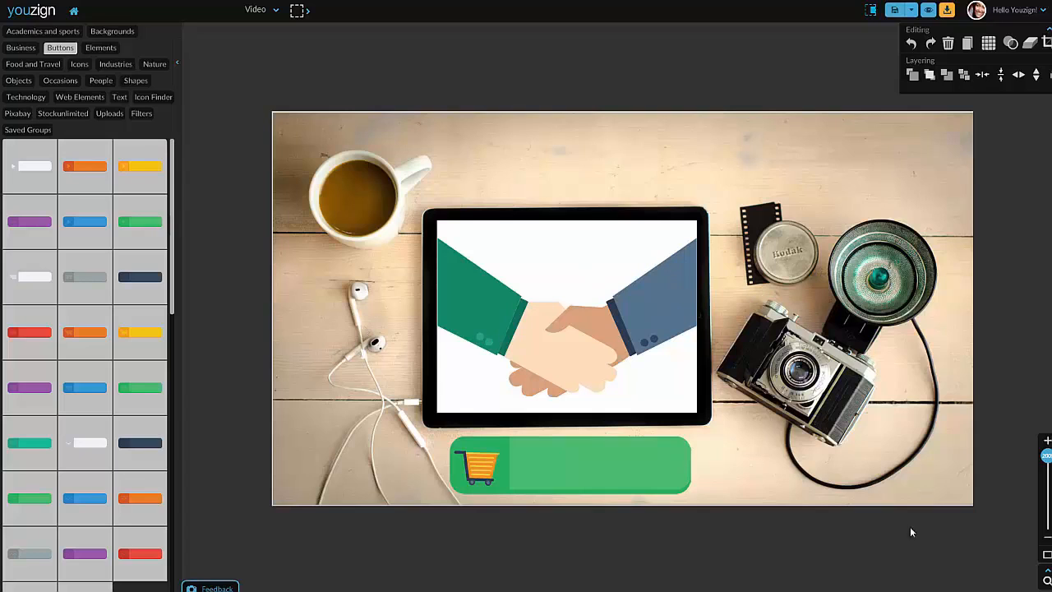
Step: Add the orange megaphone from the Objects category and shrink it into the design's upper-left corner above the coffee cup
left_click_drag(1046, 457, 1046, 521)
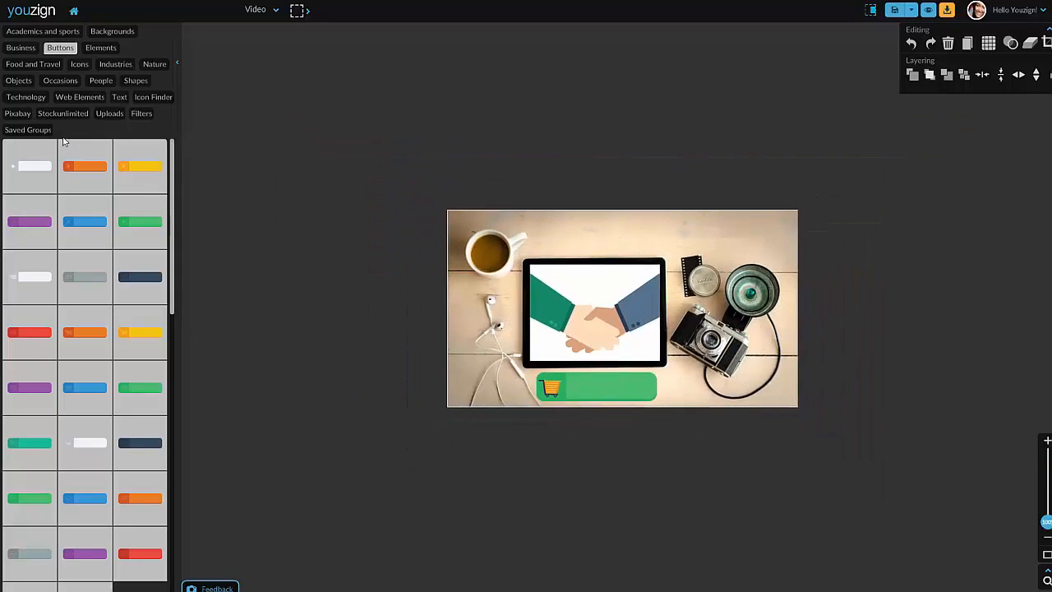
left_click(78, 99)
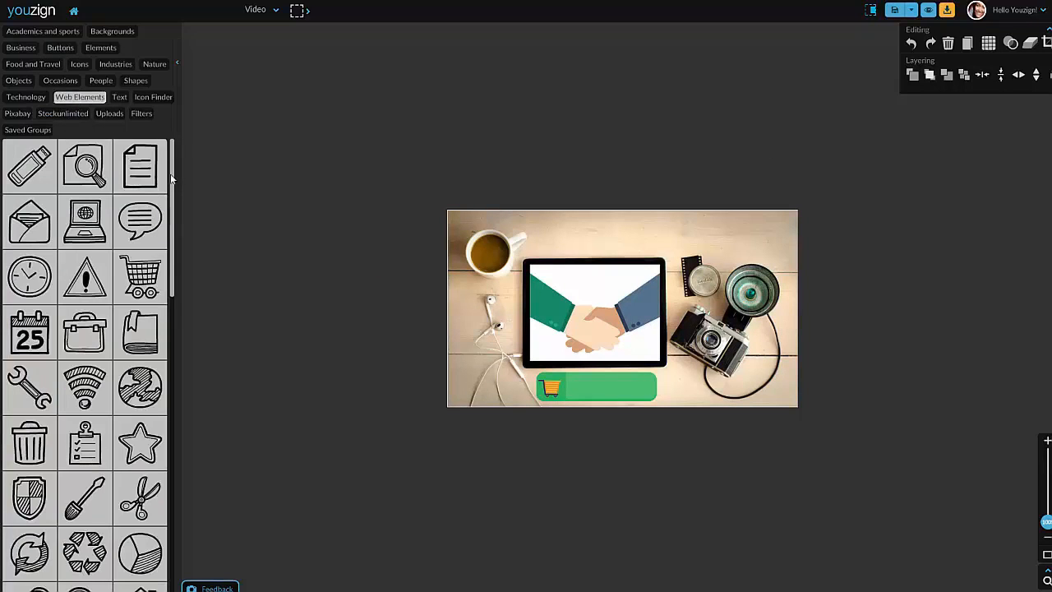
scroll(176, 356, "down", 2)
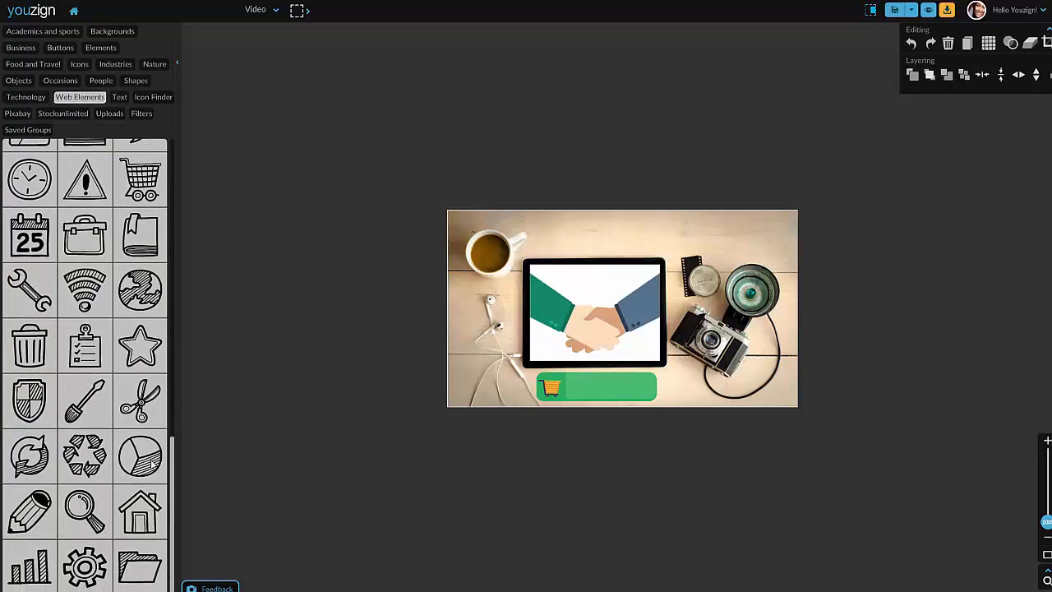
scroll(178, 231, "up", 2)
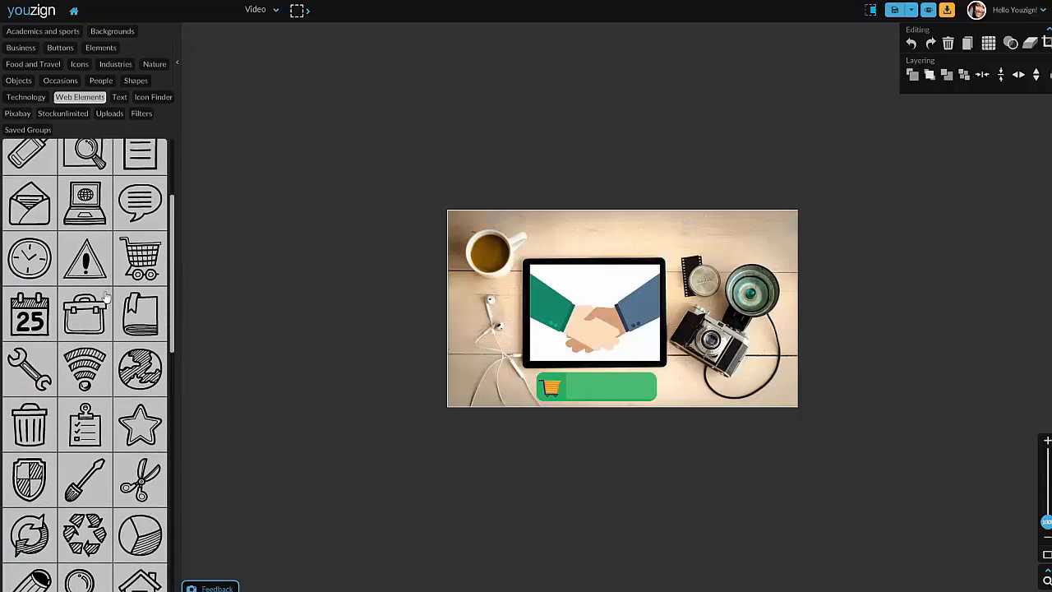
scroll(105, 300, "up", 1)
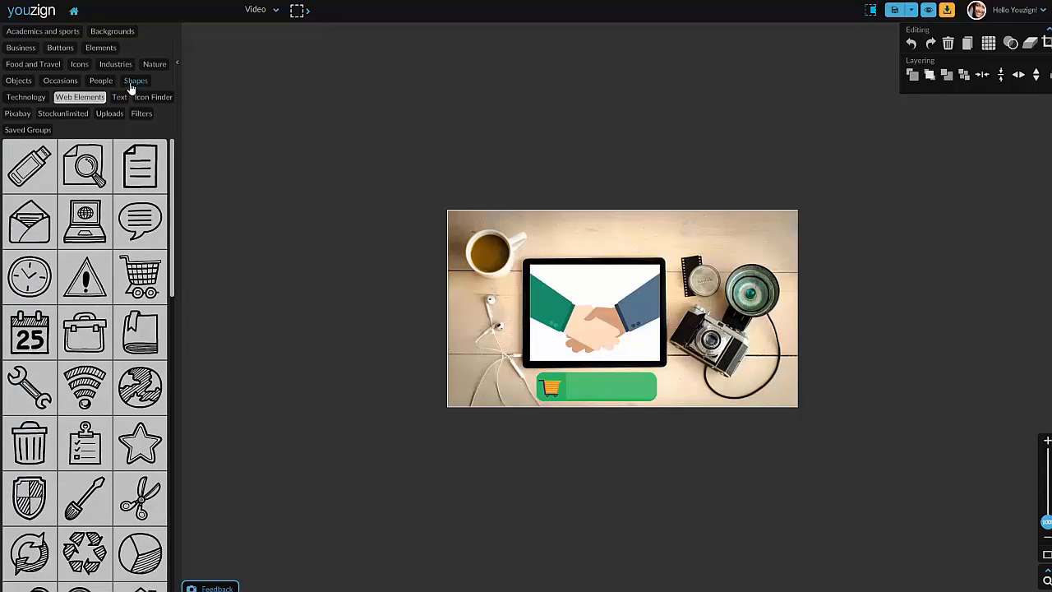
left_click(19, 81)
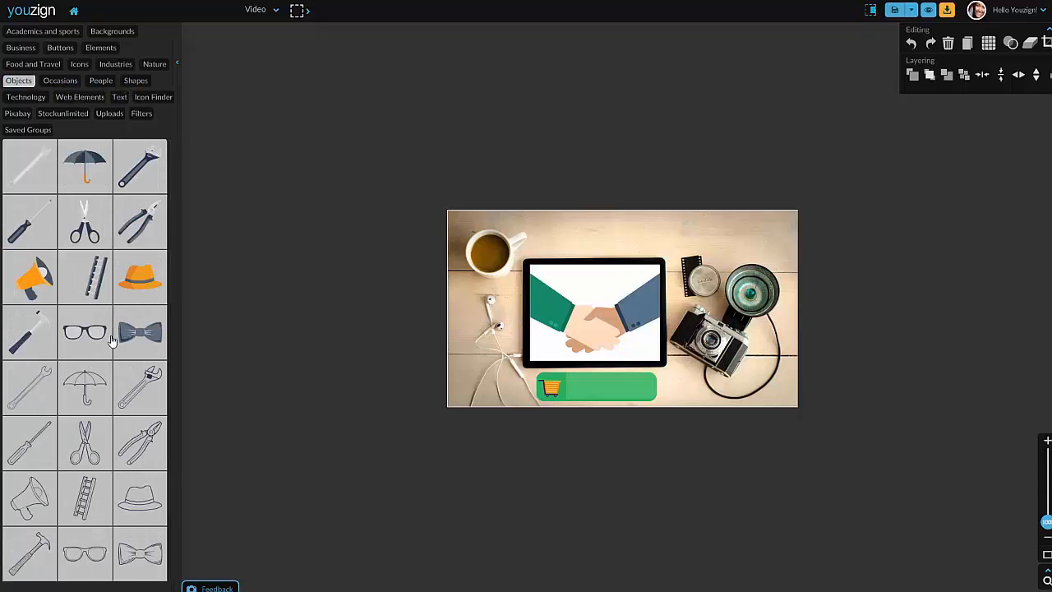
left_click(33, 276)
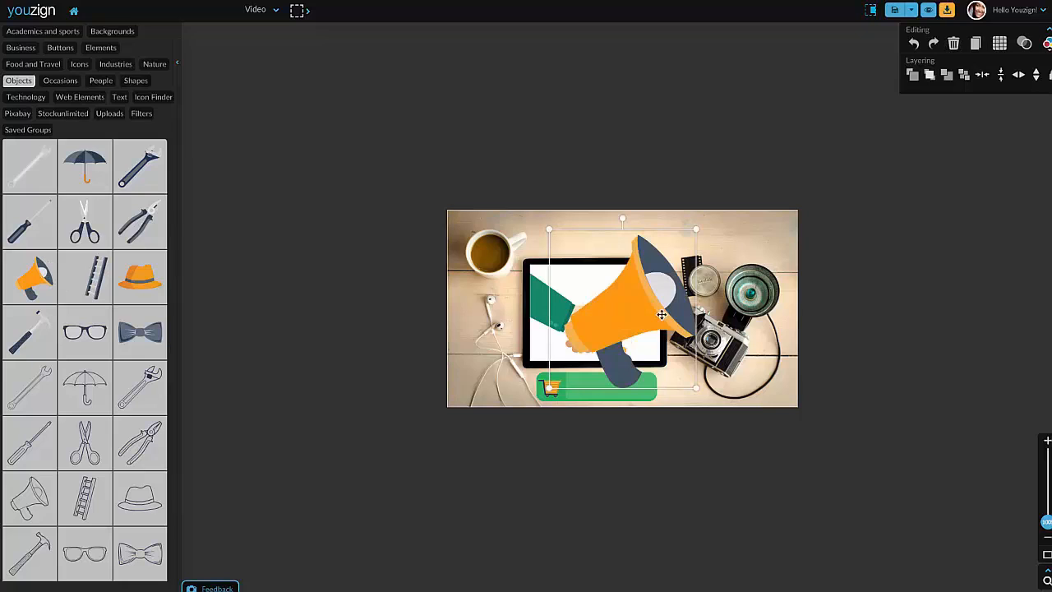
left_click_drag(697, 228, 492, 238)
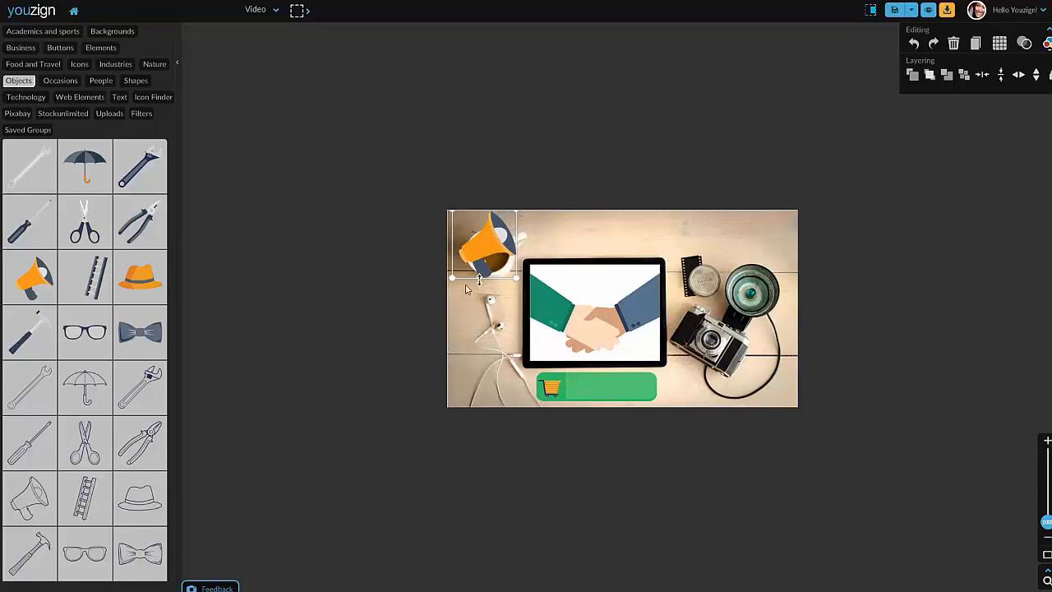
left_click_drag(456, 271, 483, 236)
left_click(492, 257)
left_click(502, 236)
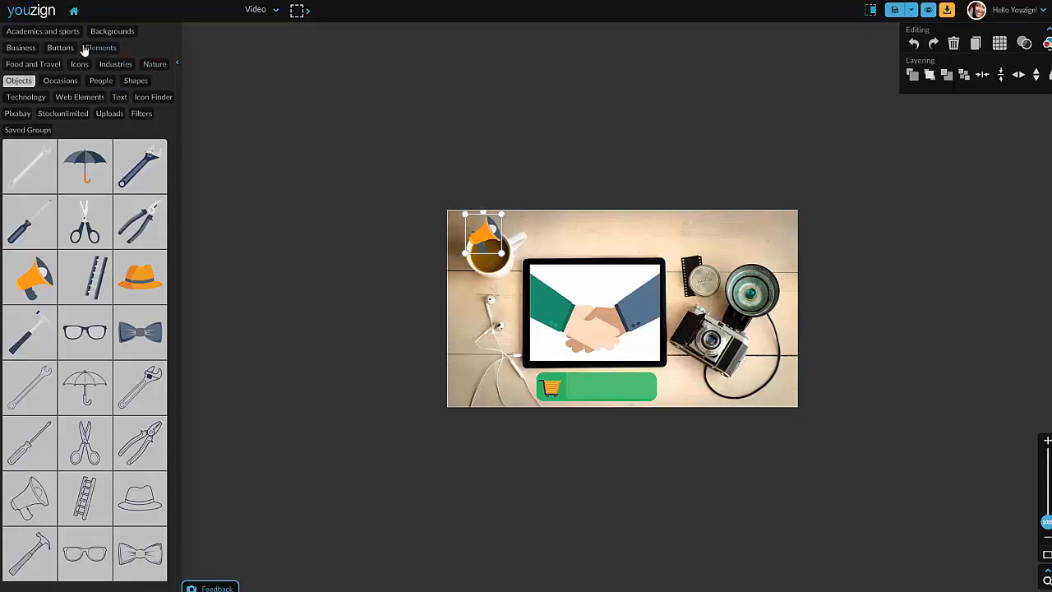
Step: Add the square from the Shapes category and stretch it into a full-width banner along the design's top edge
left_click(136, 80)
left_click(33, 222)
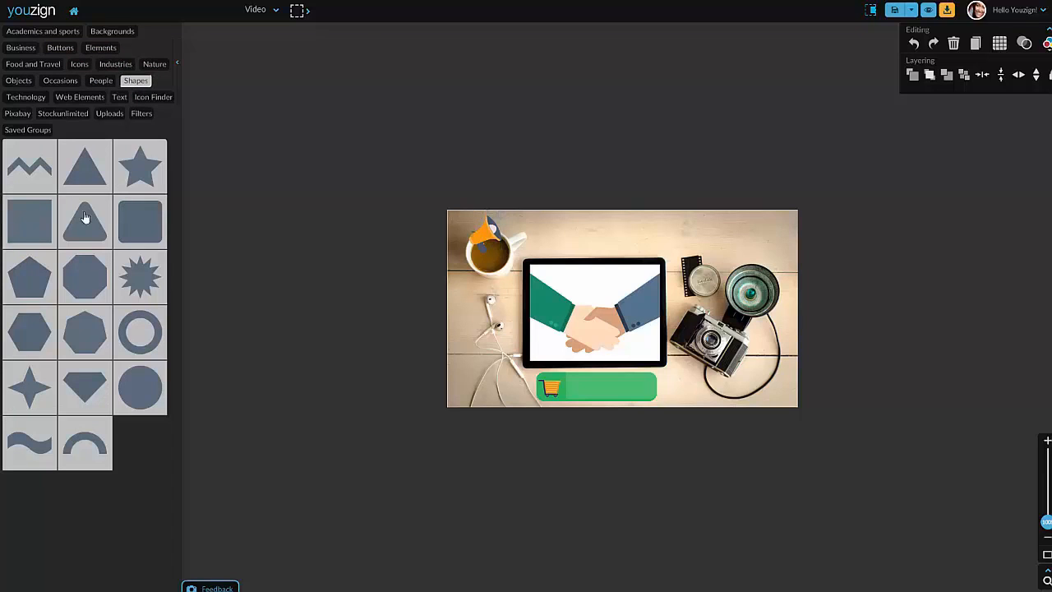
left_click_drag(564, 293, 471, 257)
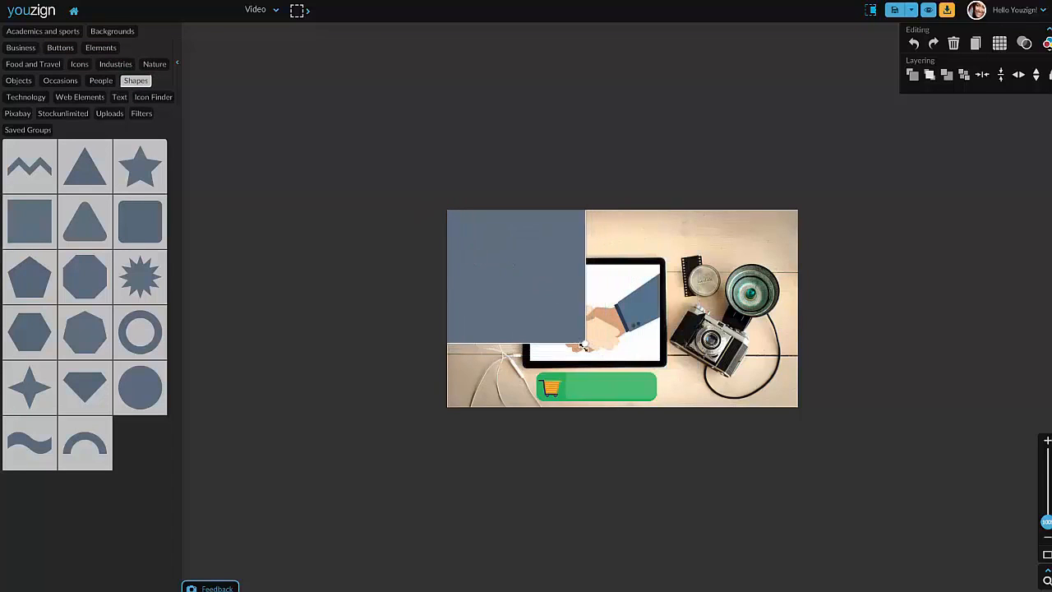
left_click_drag(585, 343, 644, 235)
left_click_drag(584, 343, 829, 244)
left_click(852, 245)
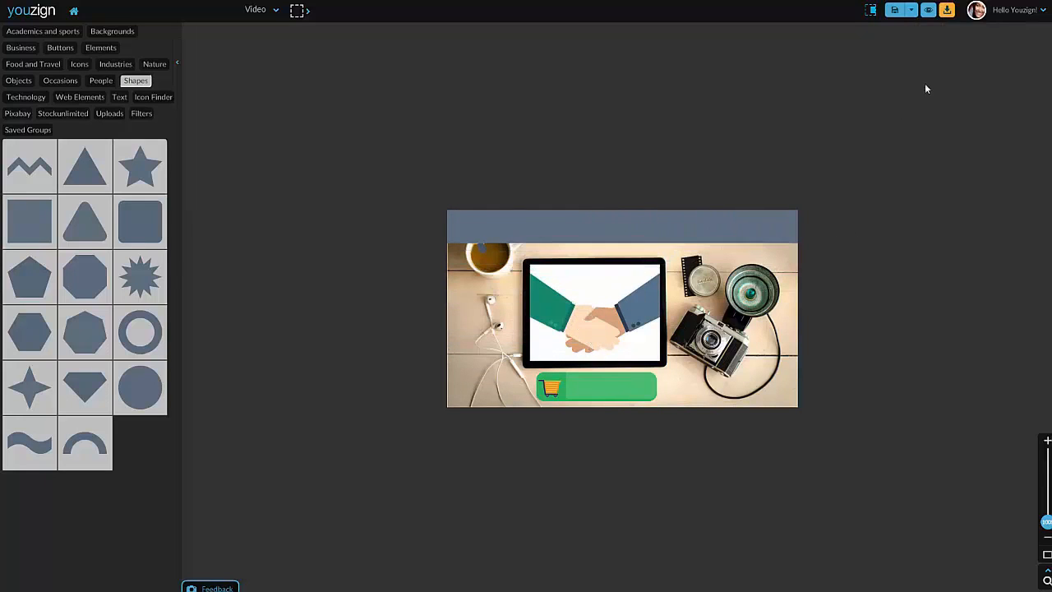
Step: Recolour the banner across the top of the design to green (42773c)
left_click(637, 235)
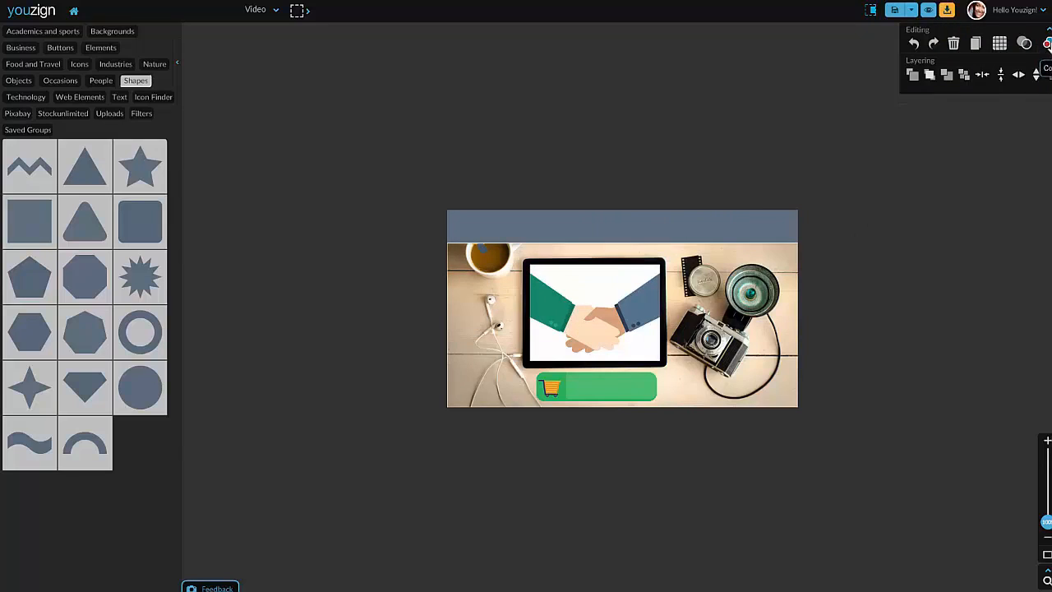
left_click(1029, 69)
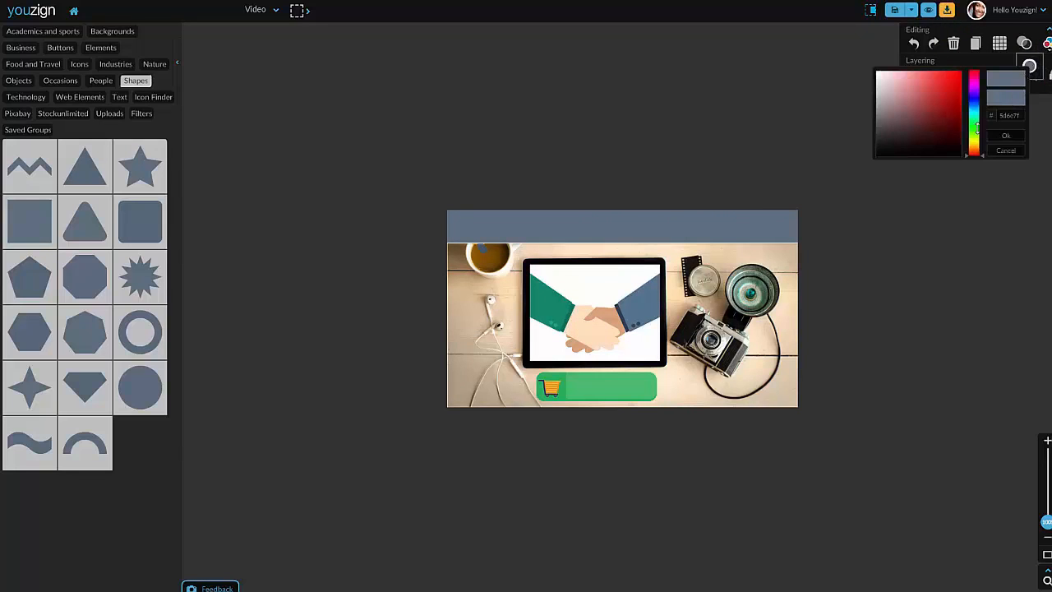
left_click(974, 125)
mouse_move(957, 119)
left_mouse_down()
mouse_move(949, 97)
mouse_move(932, 118)
mouse_move(918, 115)
left_mouse_up()
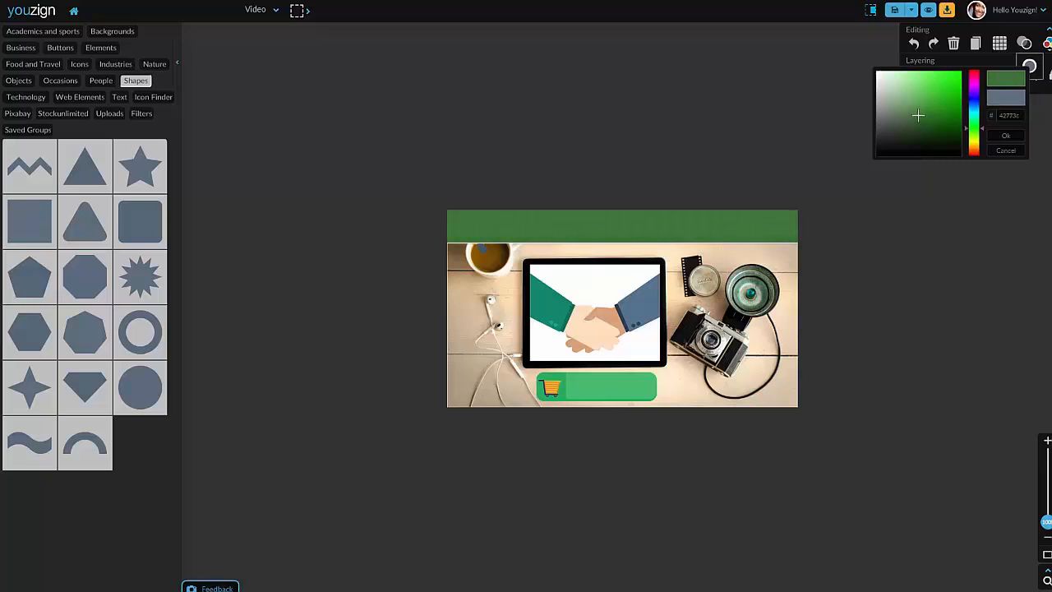
left_click(1006, 136)
Step: Change the top banner's colour to a brick red
left_click(1046, 47)
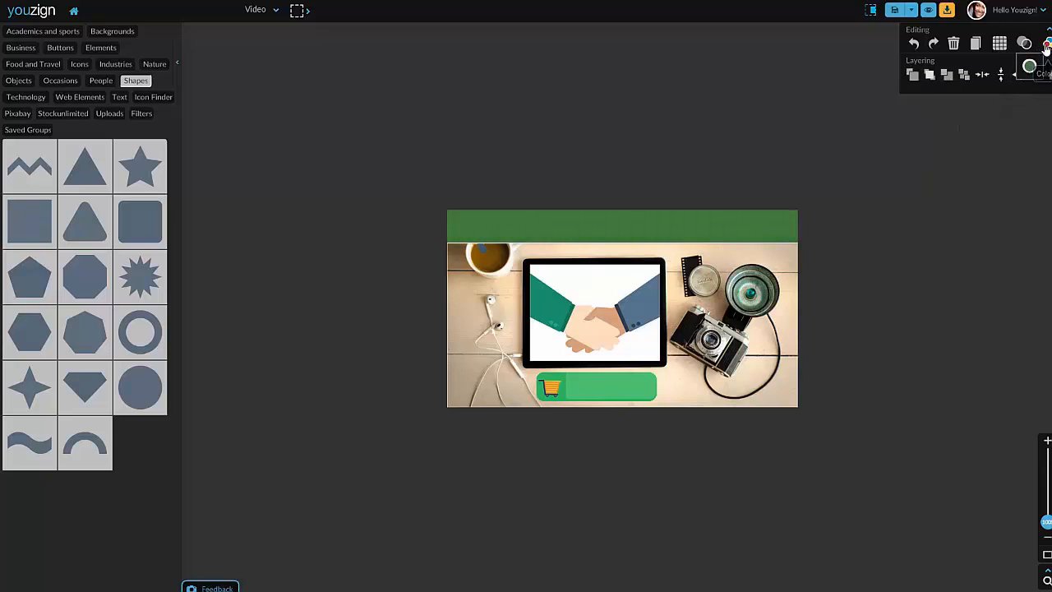
left_click(1028, 65)
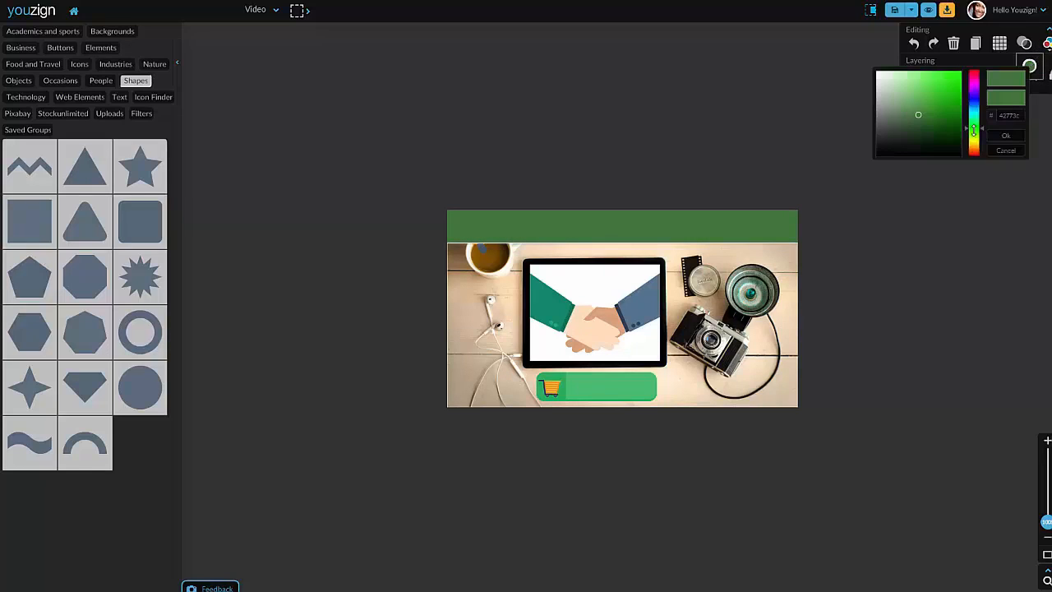
left_click_drag(973, 145, 973, 154)
mouse_move(950, 119)
left_mouse_down()
mouse_move(954, 100)
mouse_move(939, 101)
left_mouse_up()
left_click(940, 100)
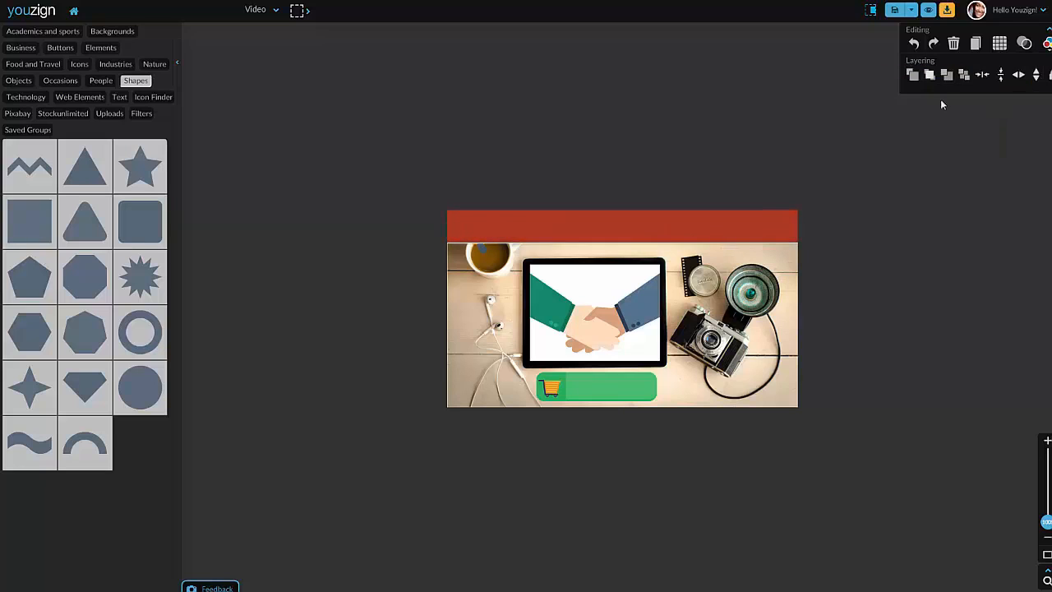
Step: Layer the red banner behind the megaphone, and fit the megaphone inside the banner's left end at a smaller size
left_click(949, 77)
left_click(496, 228)
left_click_drag(497, 227, 468, 223)
left_click(524, 178)
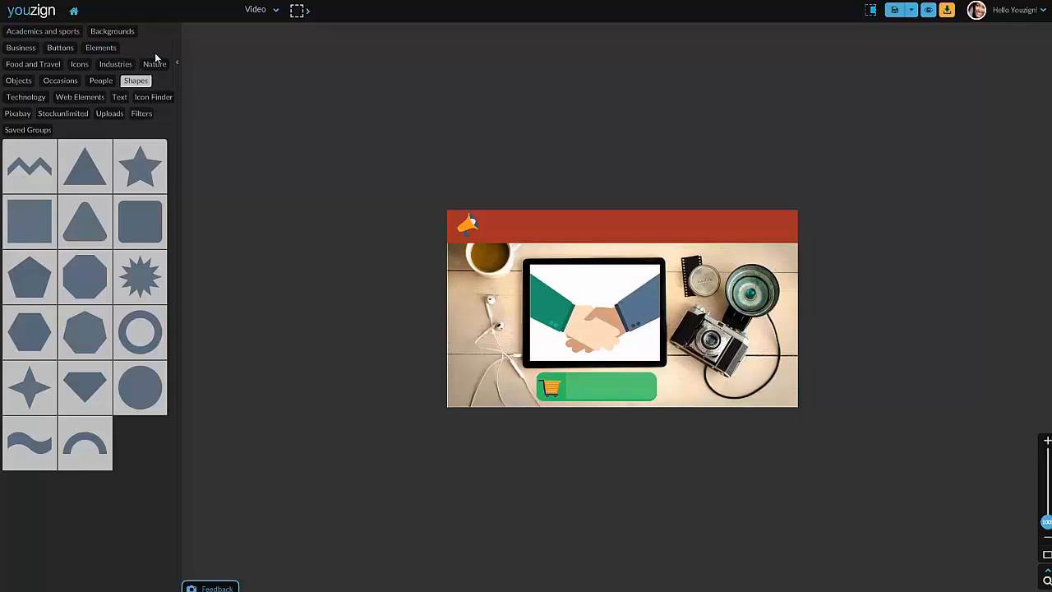
Step: Add a Subheadline text, scale it down and place it on the red banner beside the megaphone
left_click(119, 99)
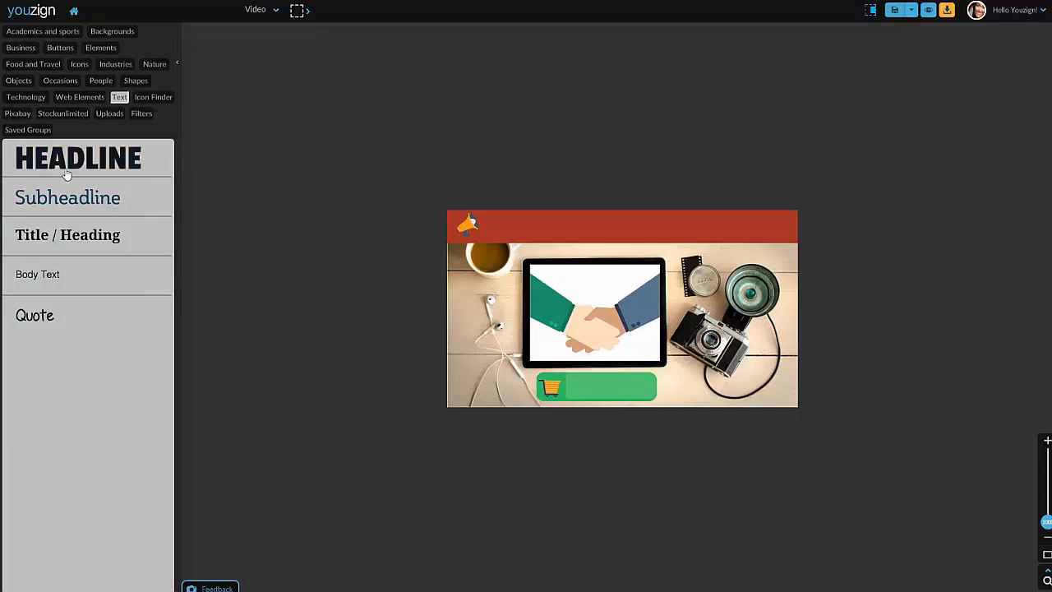
left_click(59, 197)
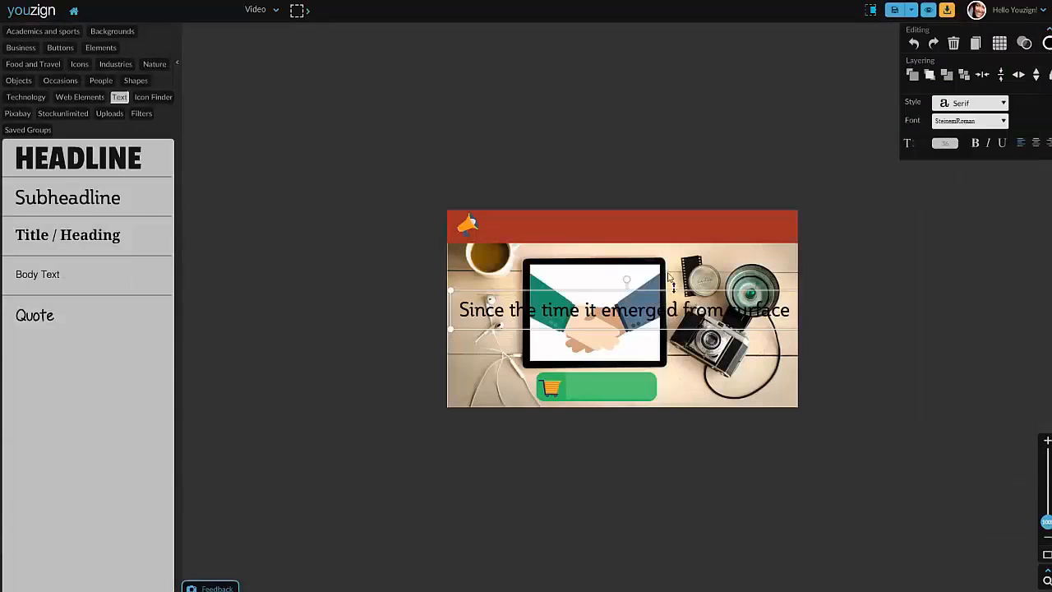
left_click_drag(659, 303, 662, 225)
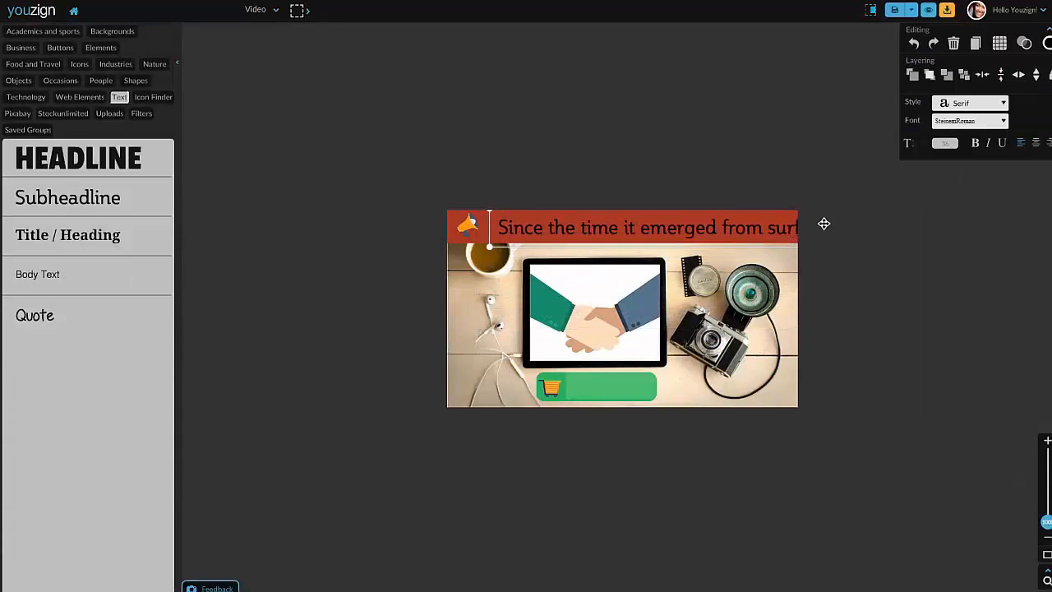
left_click_drag(493, 245, 549, 223)
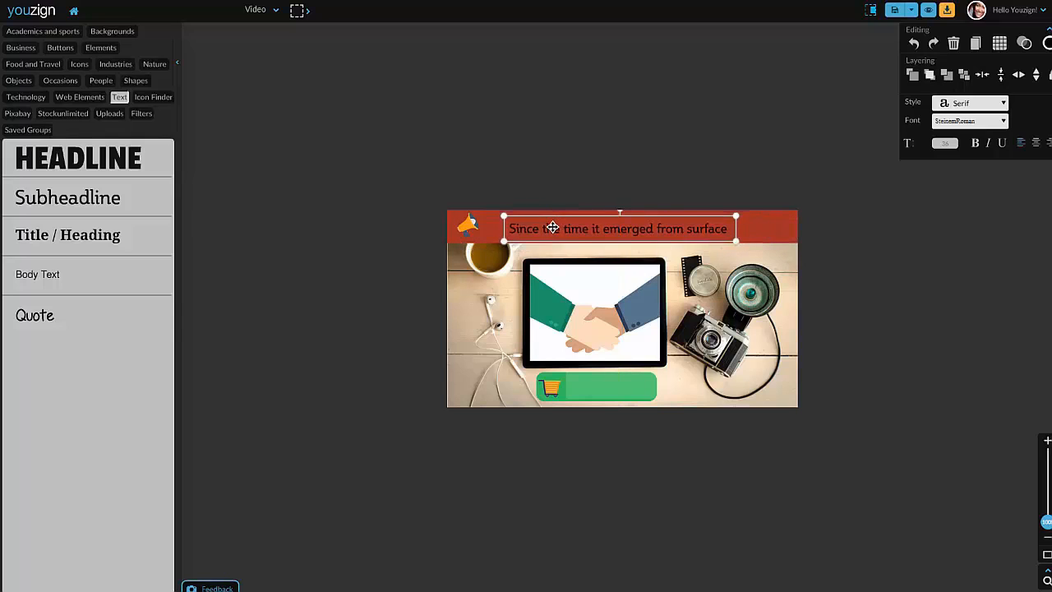
Step: Replace the banner's placeholder text with "This is a headline at the top!" and colour it white
double_click(545, 226)
type("This is a headline at the top!")
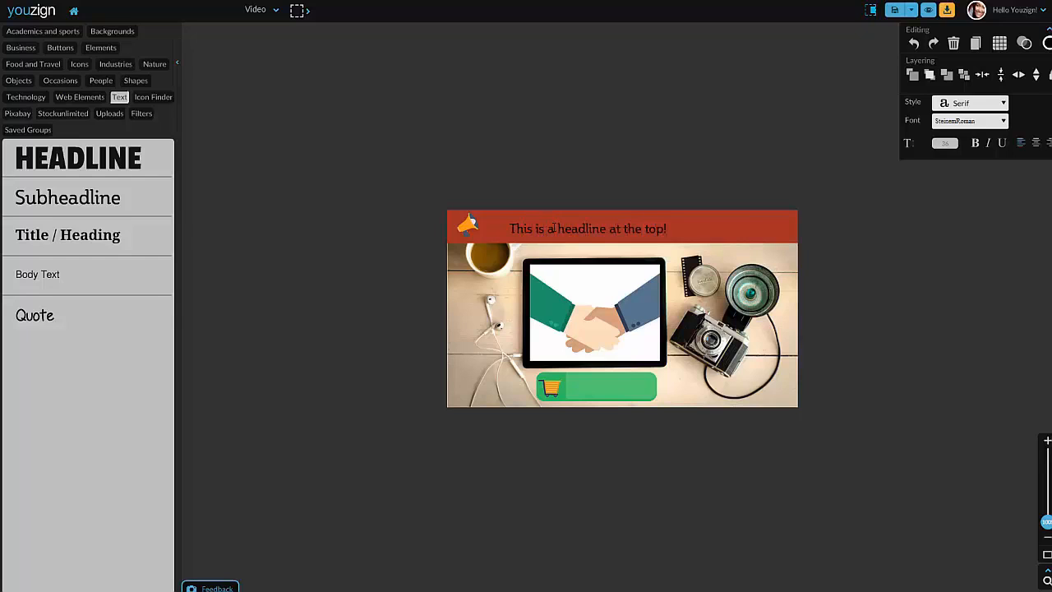
triple_click(553, 229)
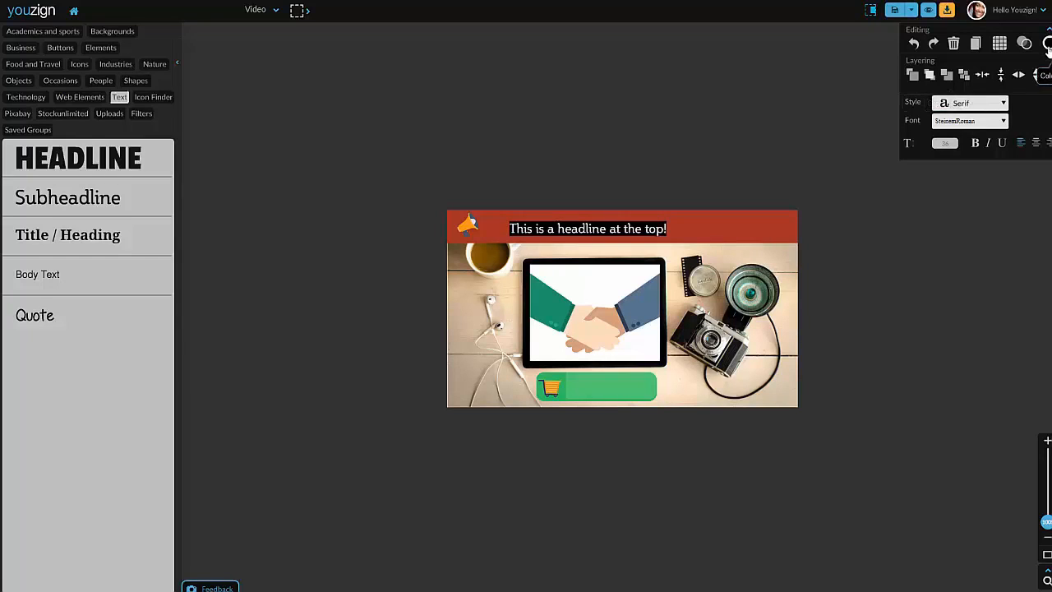
left_click(1047, 46)
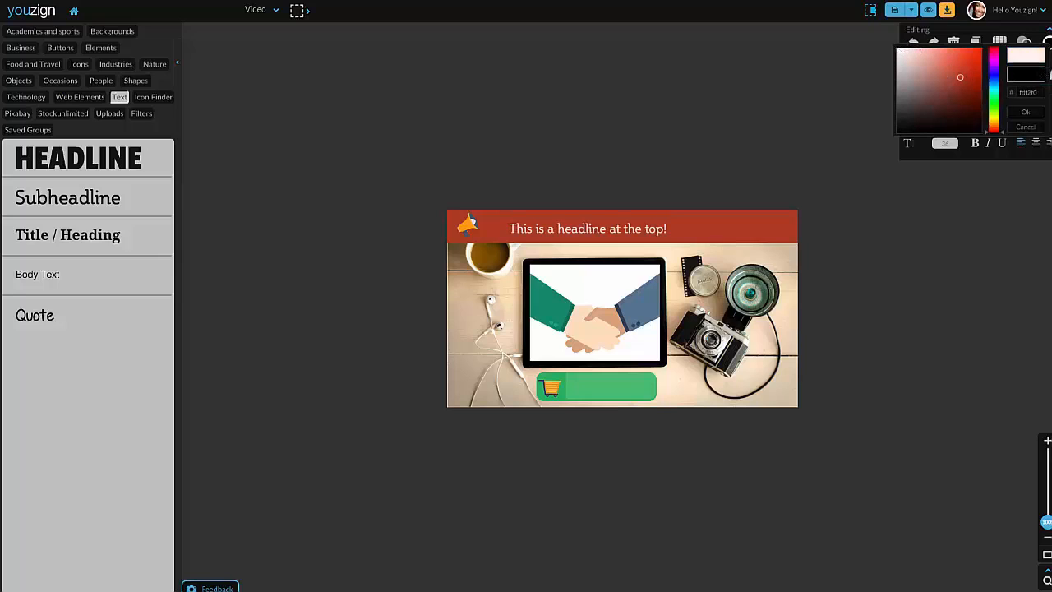
left_click(899, 51)
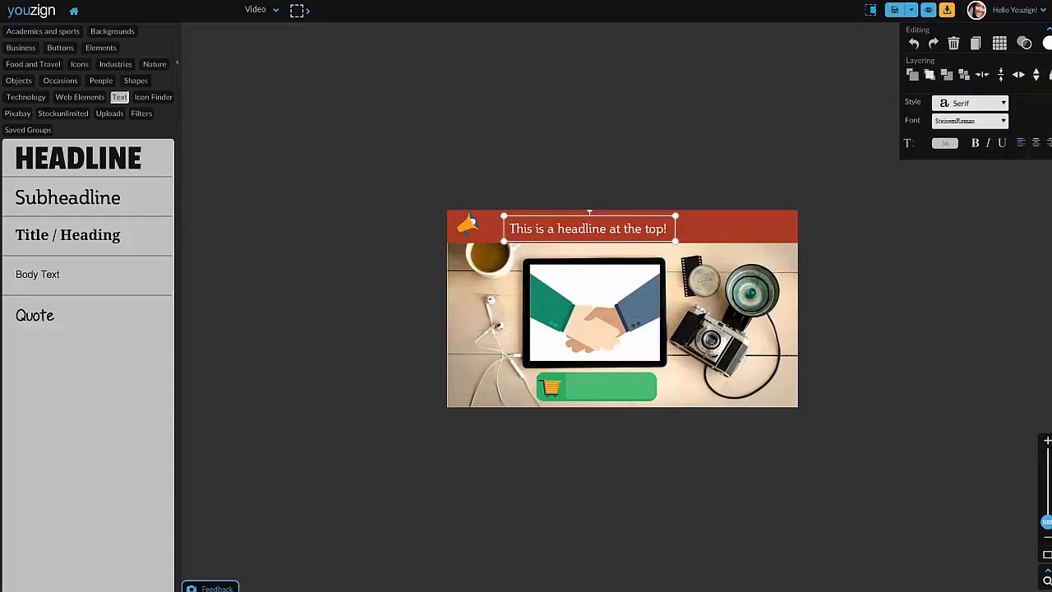
Step: Change the banner headline's font to the Sans Serif style CodeLight and nudge the text slightly within the red banner
left_click(987, 123)
scroll(974, 160, "down", 3)
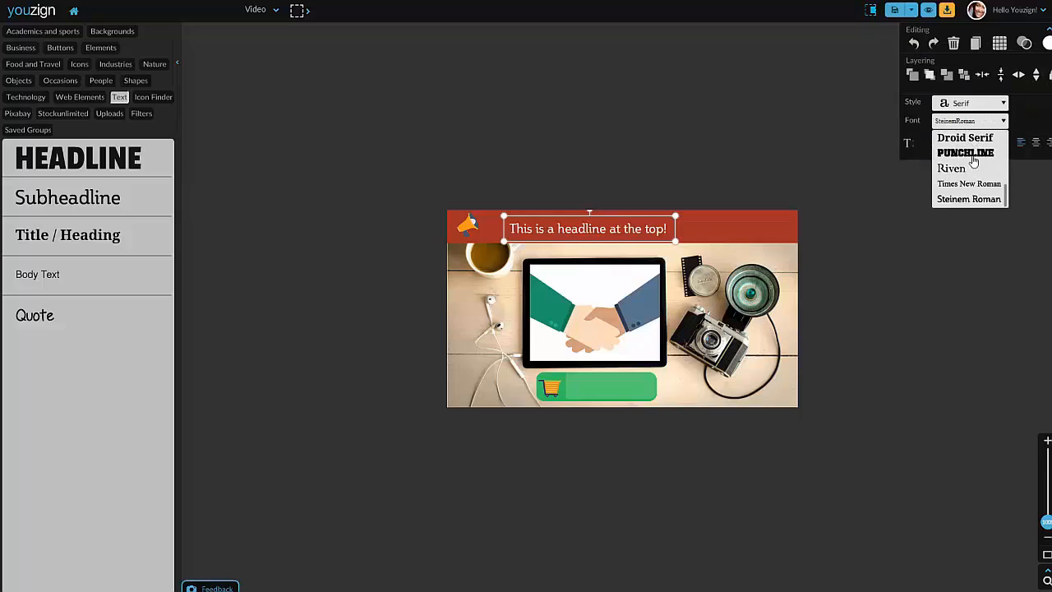
left_click(973, 104)
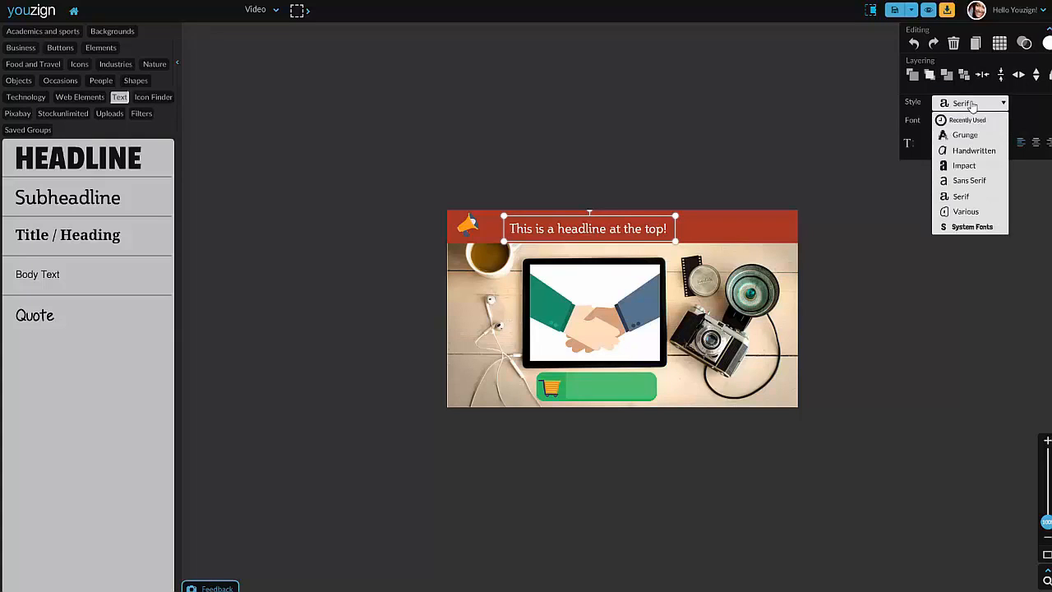
left_click(980, 181)
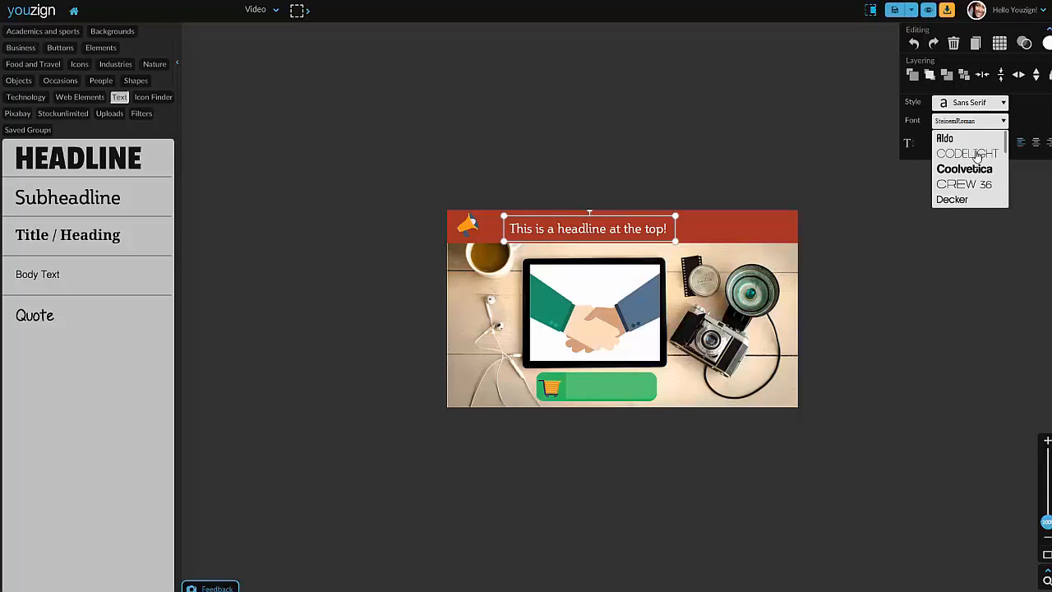
left_click(968, 154)
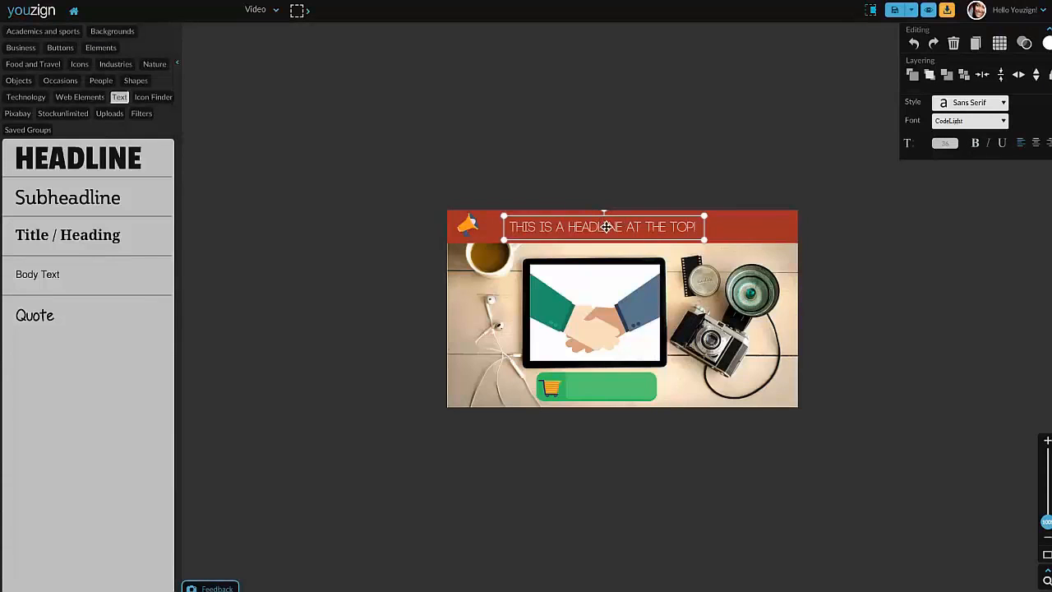
left_click_drag(622, 225, 620, 227)
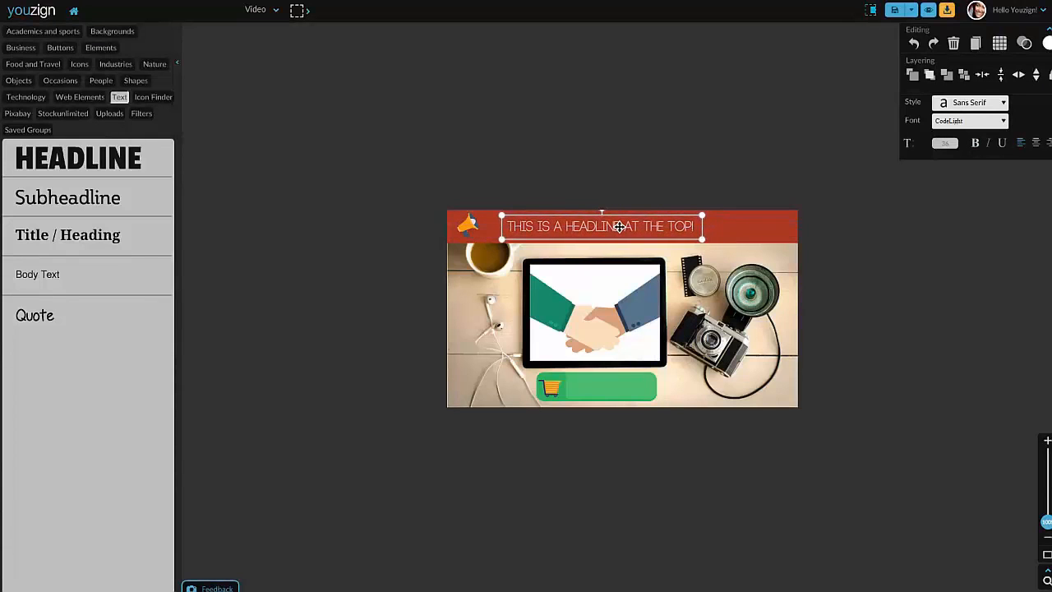
left_click(630, 157)
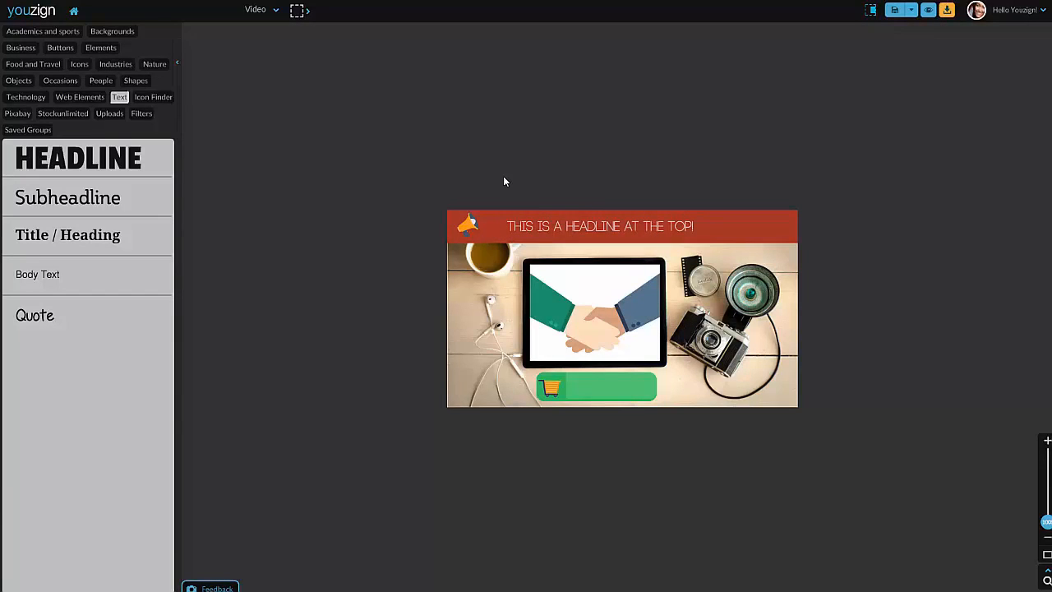
Step: Switch the design to a custom size of 1000 px wide by 1000 px high
left_click(273, 12)
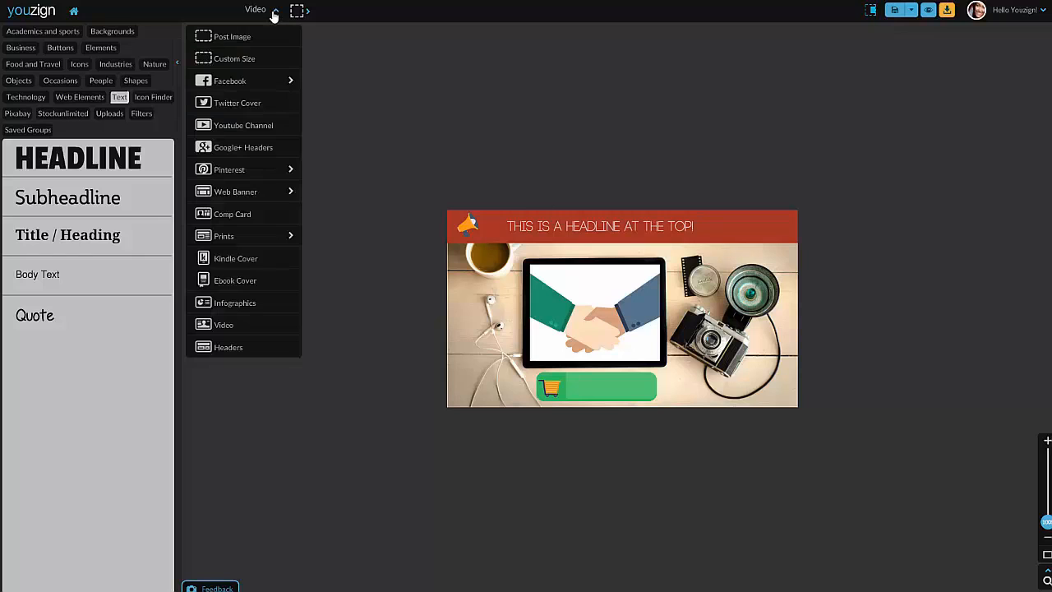
left_click(235, 61)
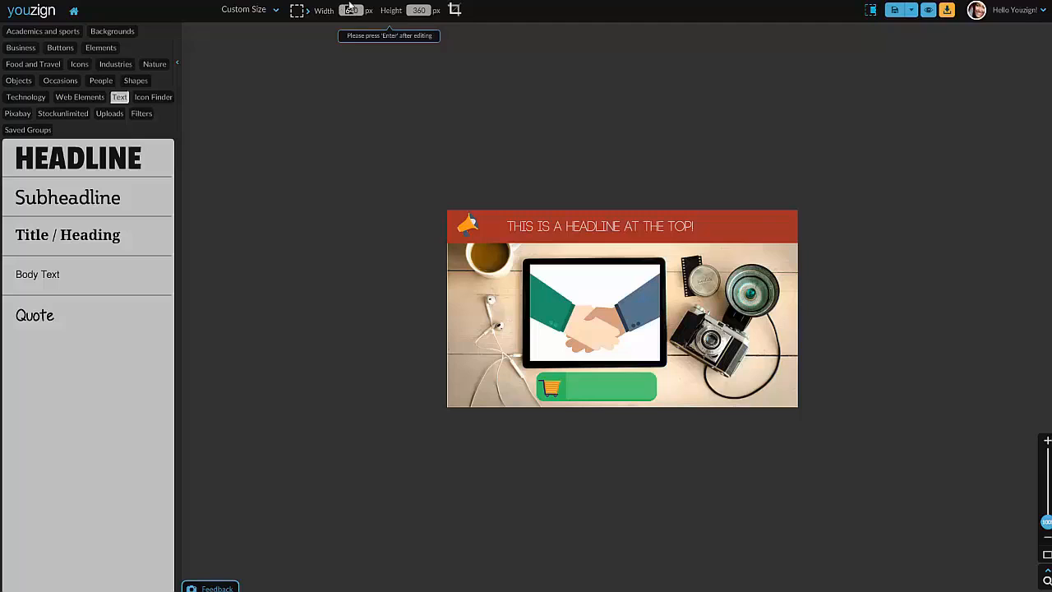
type("10003")
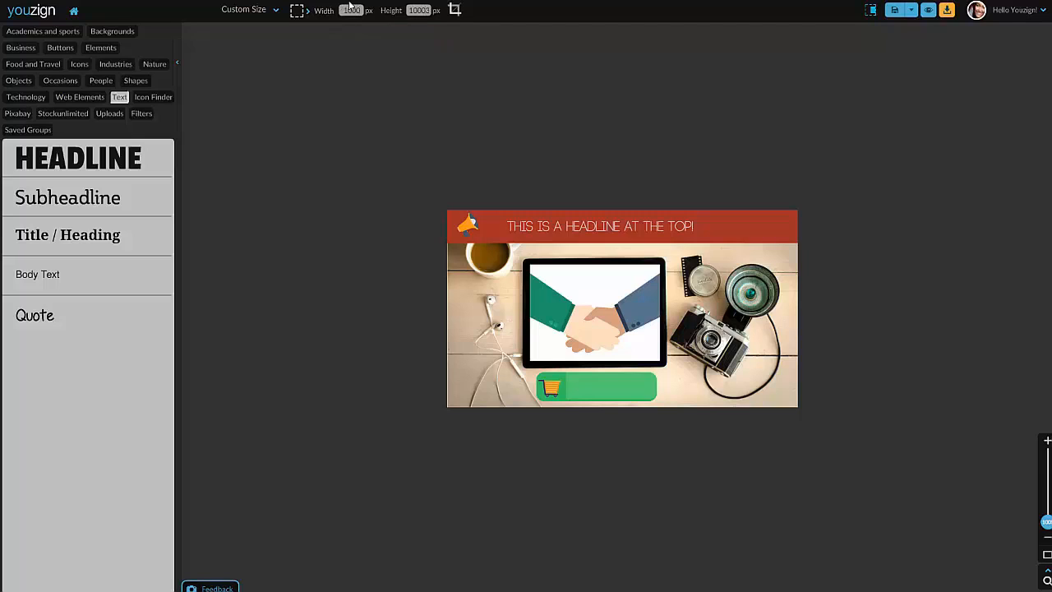
key("BackSpace")
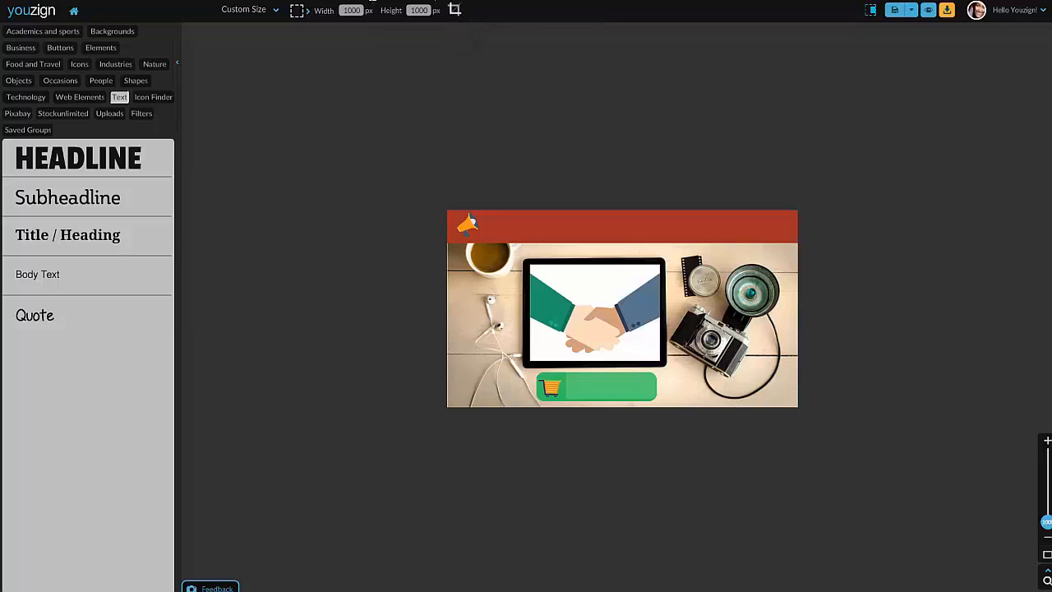
key("Return")
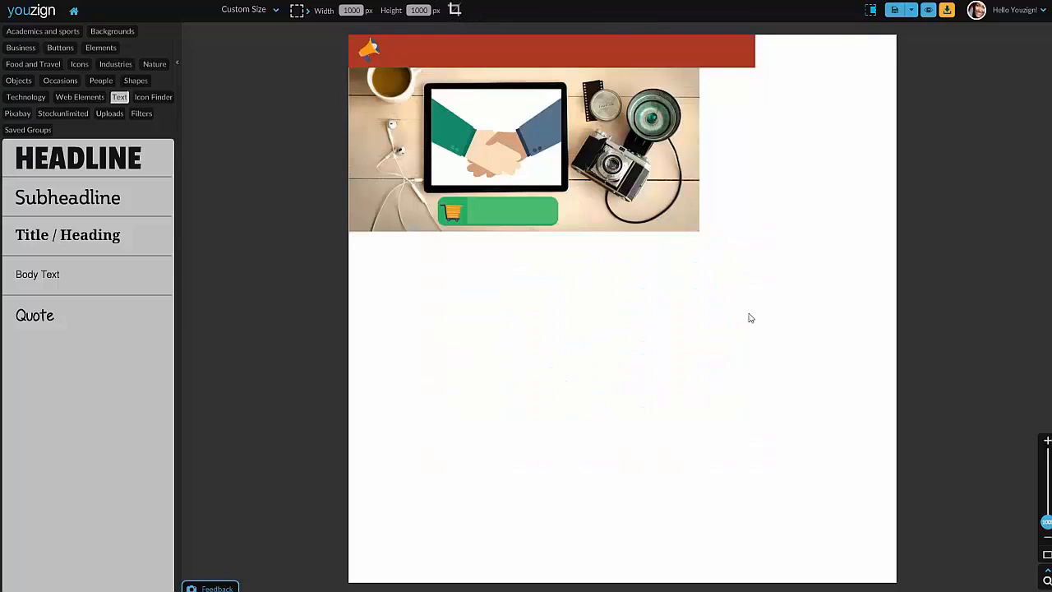
Step: Delete the handshake, tablet screen, background photo, cart button, red banner and megaphone to leave a blank canvas
left_click(668, 228)
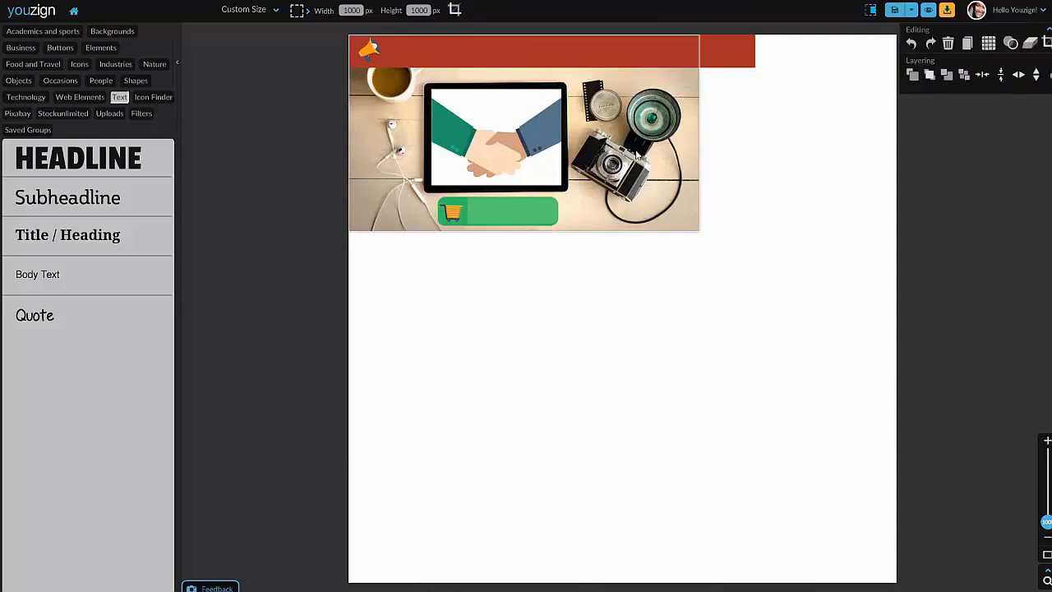
left_click(516, 118)
key("Delete")
left_click(519, 139)
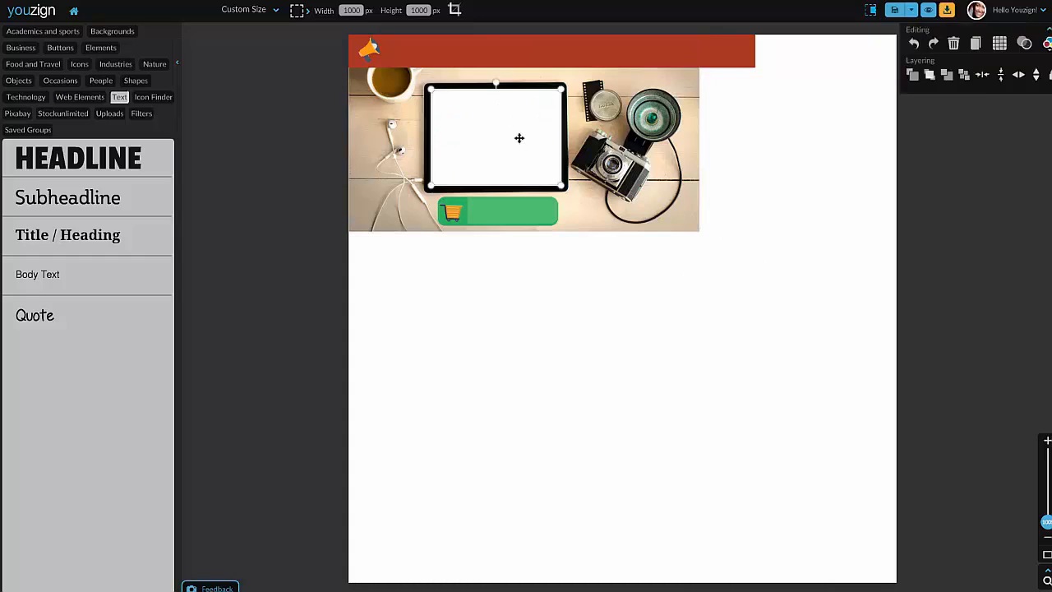
key("Delete")
left_click(520, 143)
key("Delete")
left_click(501, 218)
key("Delete")
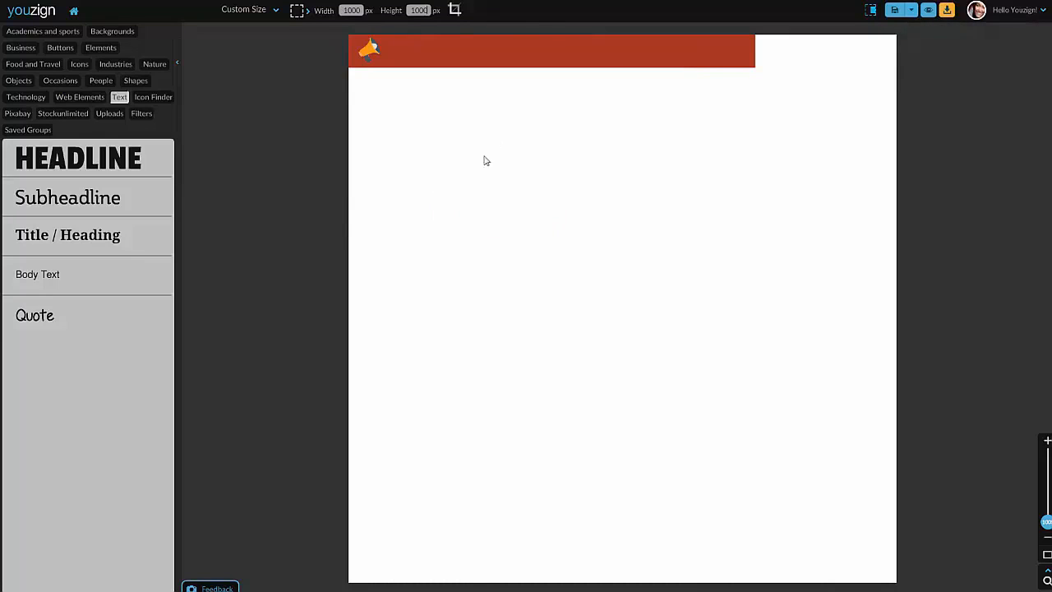
left_click(498, 51)
key("Delete")
left_click(369, 50)
key("Delete")
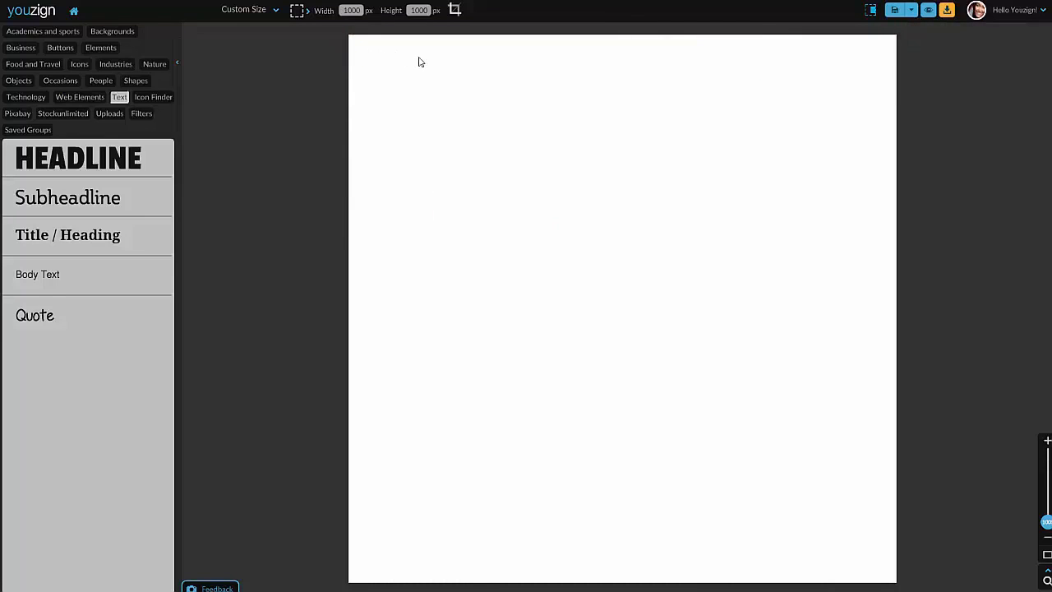
Step: Search the Stockunlimited library for "prize" and try the orange award ribbon image on the canvas
left_click(73, 119)
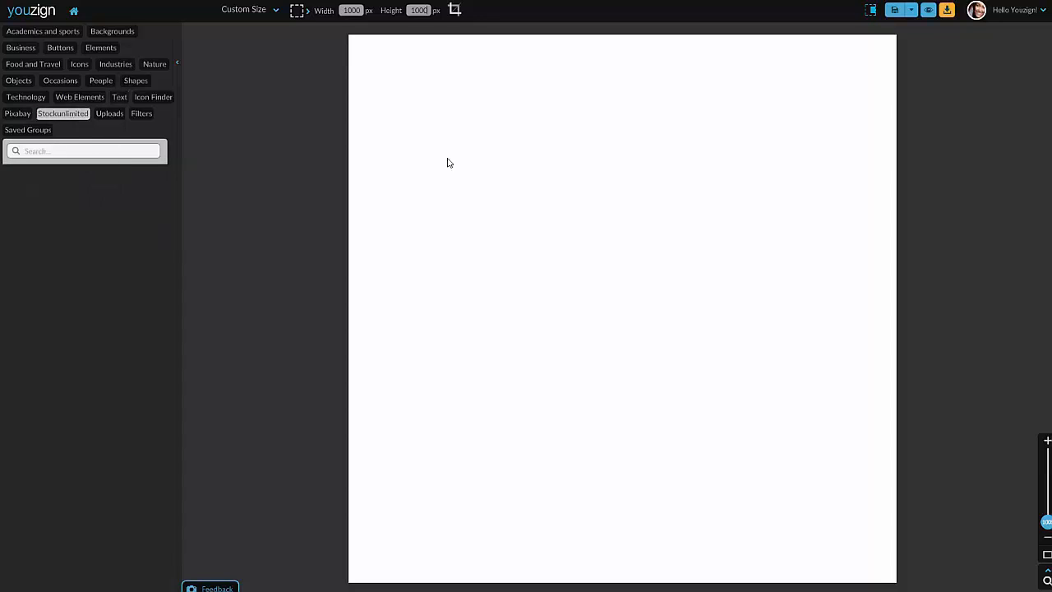
left_click(99, 148)
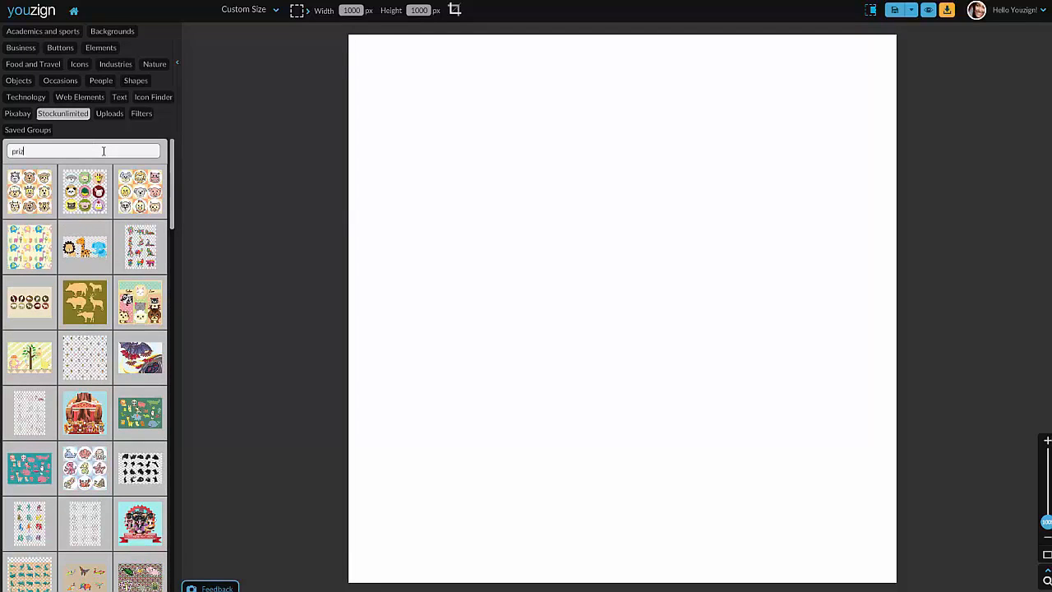
type("prize")
key("Return")
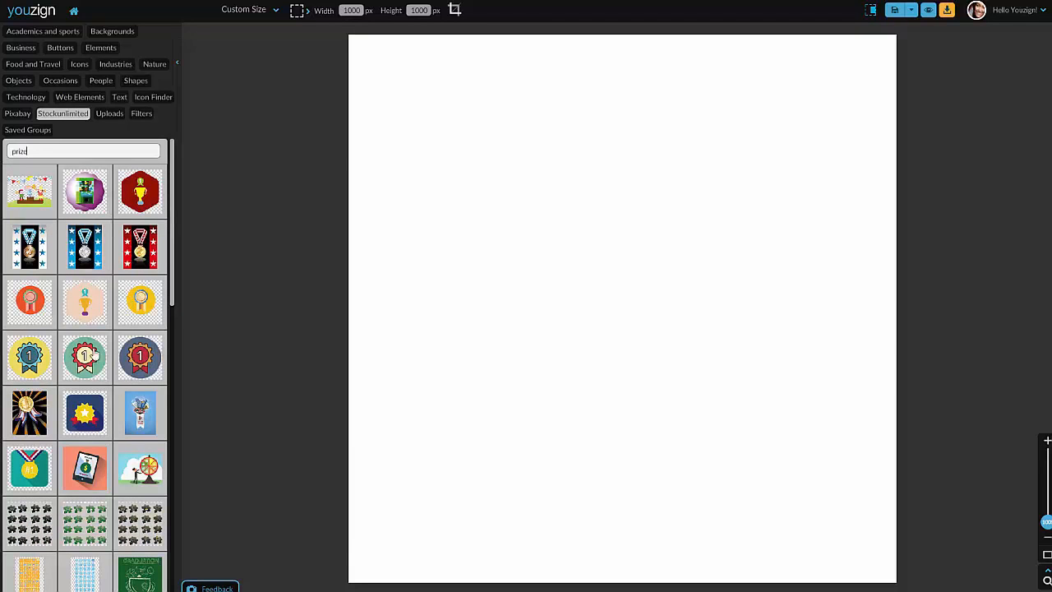
left_click(31, 303)
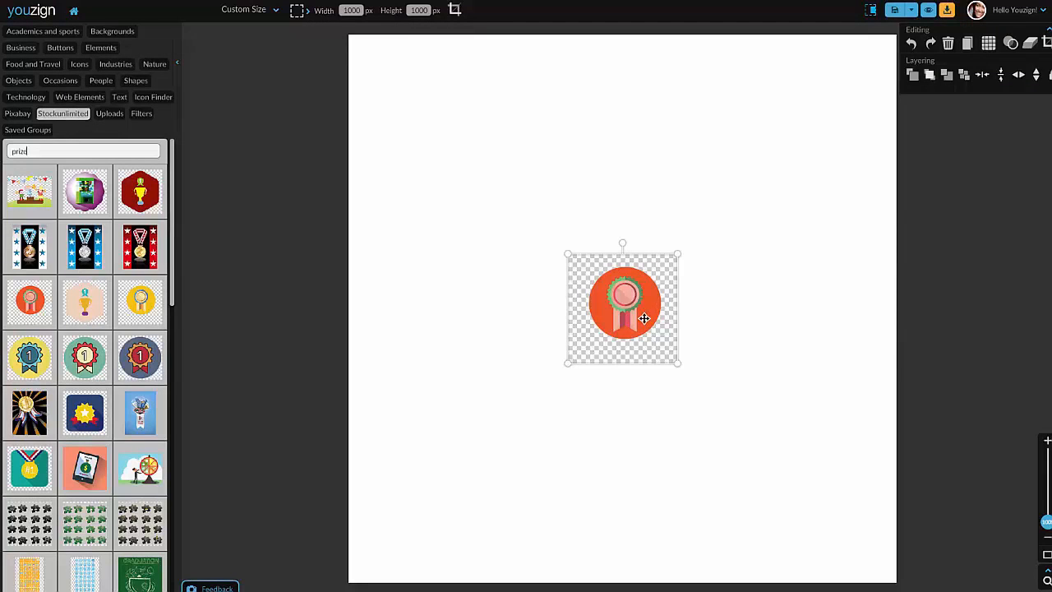
key("Delete")
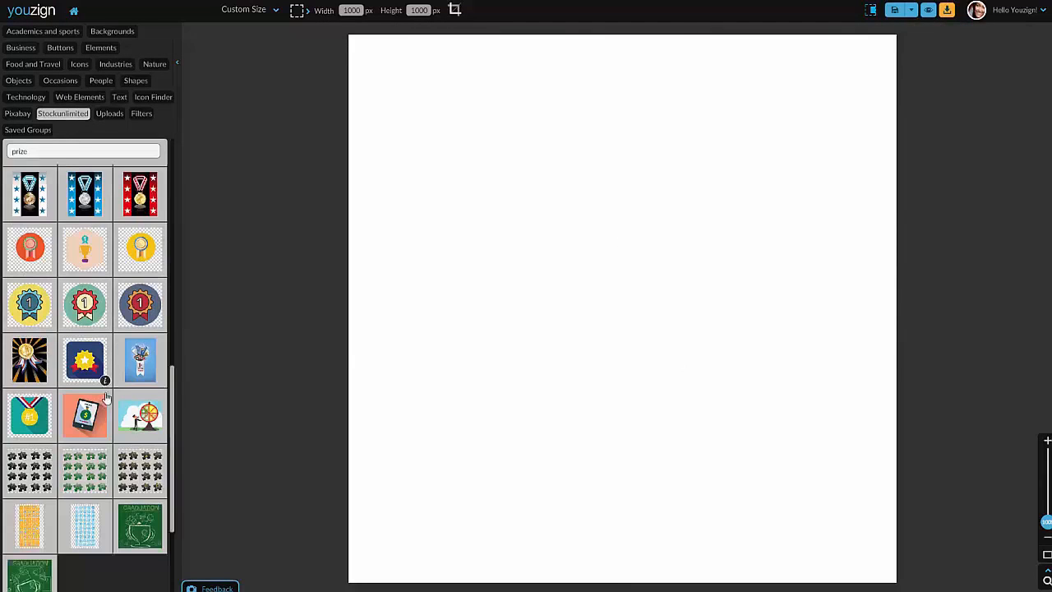
Step: Try the "You are the winner" tablet image from the prize results, moved toward the canvas's upper-left area and resized
scroll(109, 362, "down", 3)
scroll(115, 485, "up", 3)
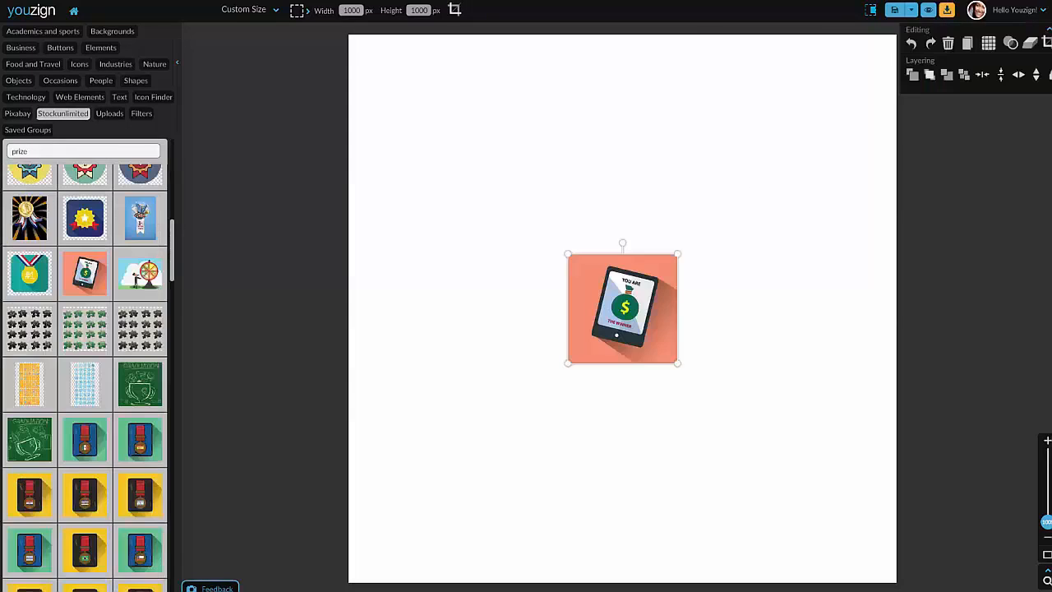
left_click_drag(631, 324, 449, 177)
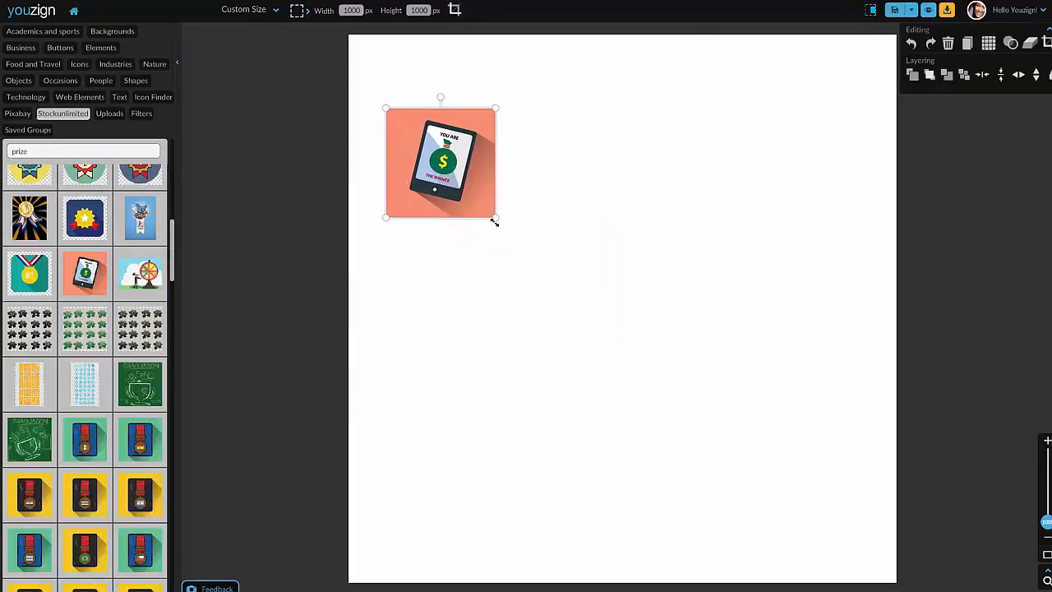
left_click_drag(495, 219, 542, 206)
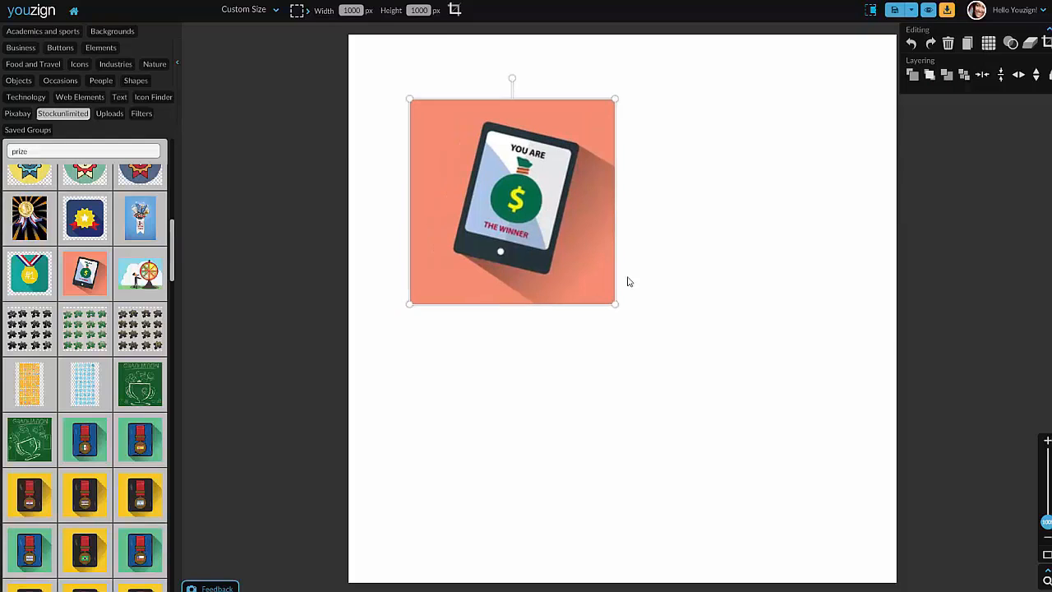
left_click_drag(618, 306, 544, 234)
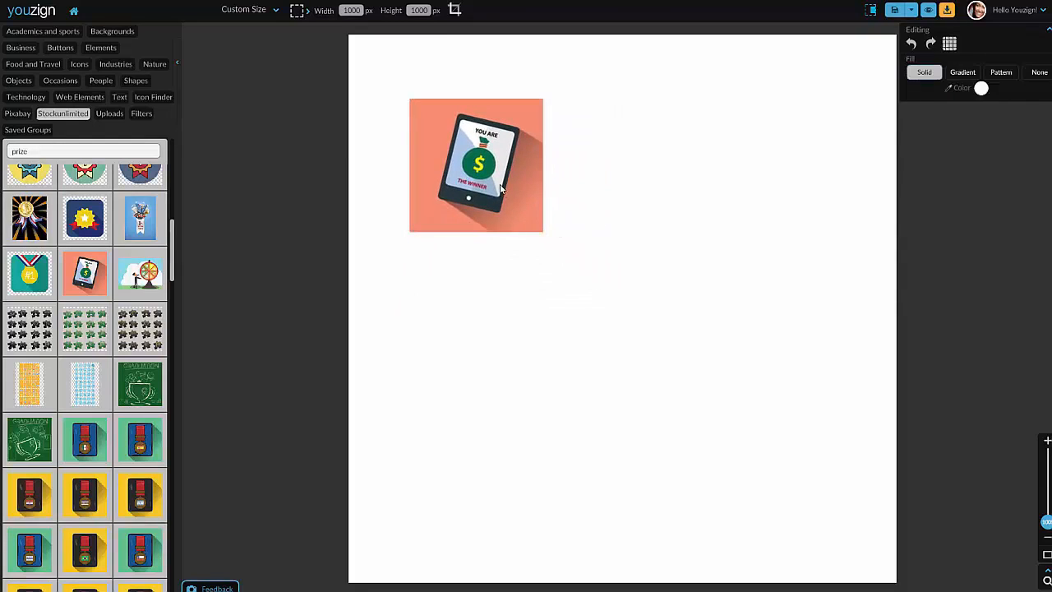
key("Delete")
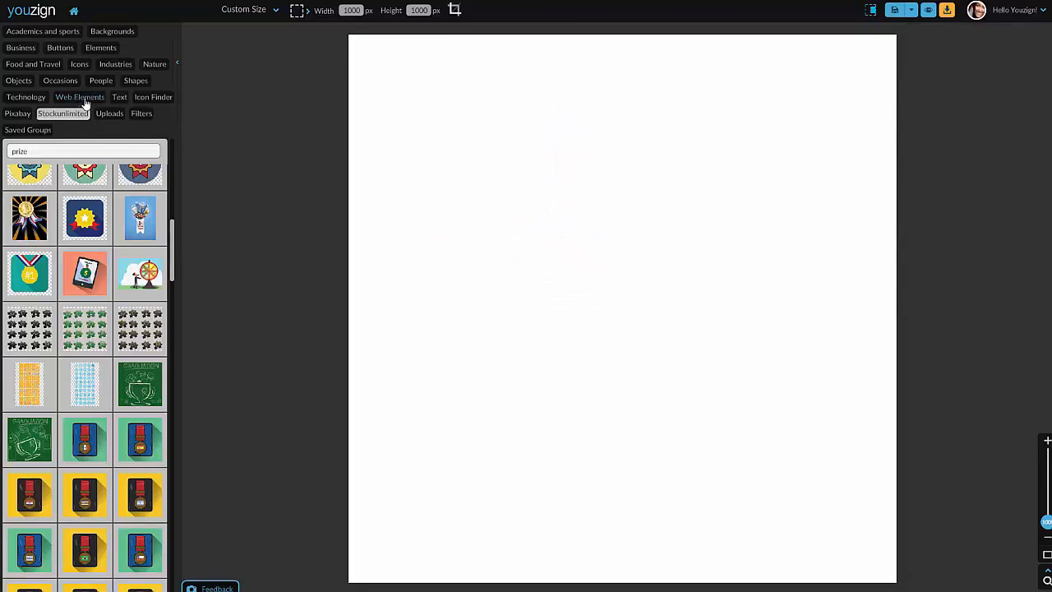
Step: Search the Pixabay library for "beach" and browse the photos
left_click(17, 114)
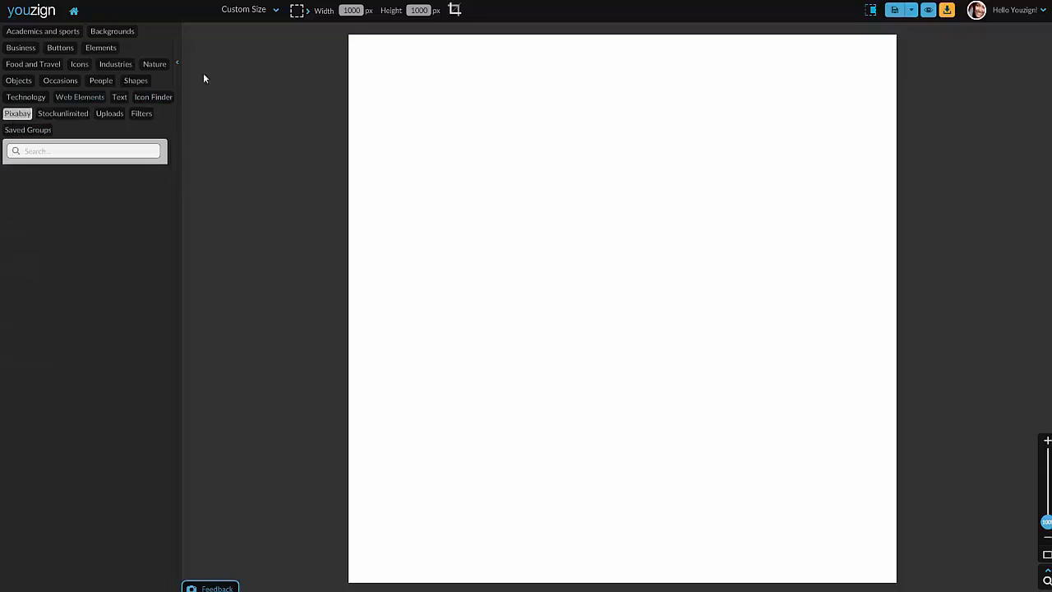
mouse_move(140, 195)
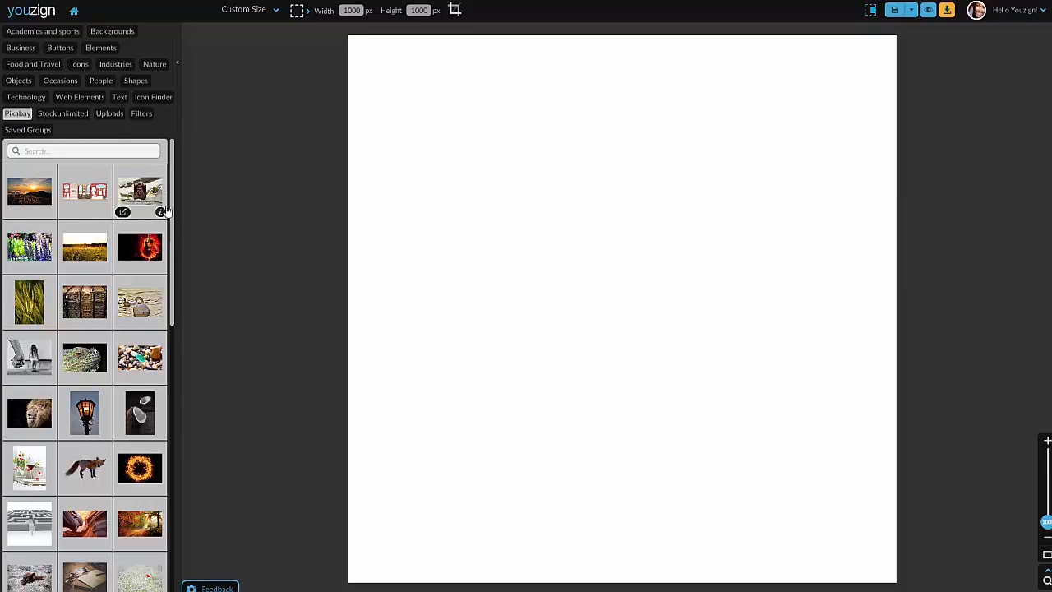
left_click(61, 149)
key("Return")
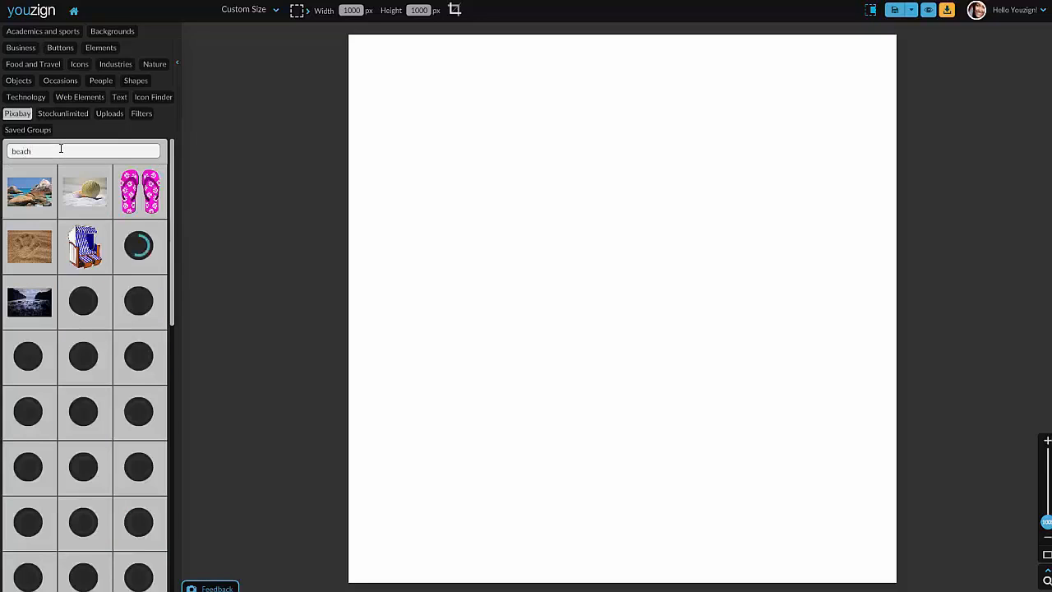
mouse_move(86, 250)
scroll(99, 361, "down", 5)
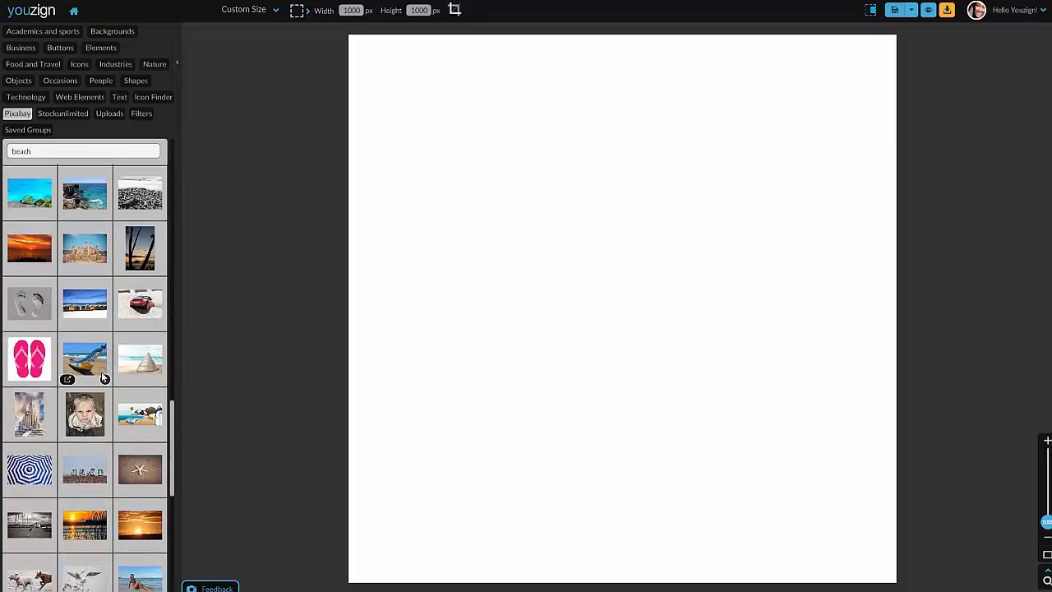
scroll(103, 362, "down", 3)
scroll(99, 345, "down", 4)
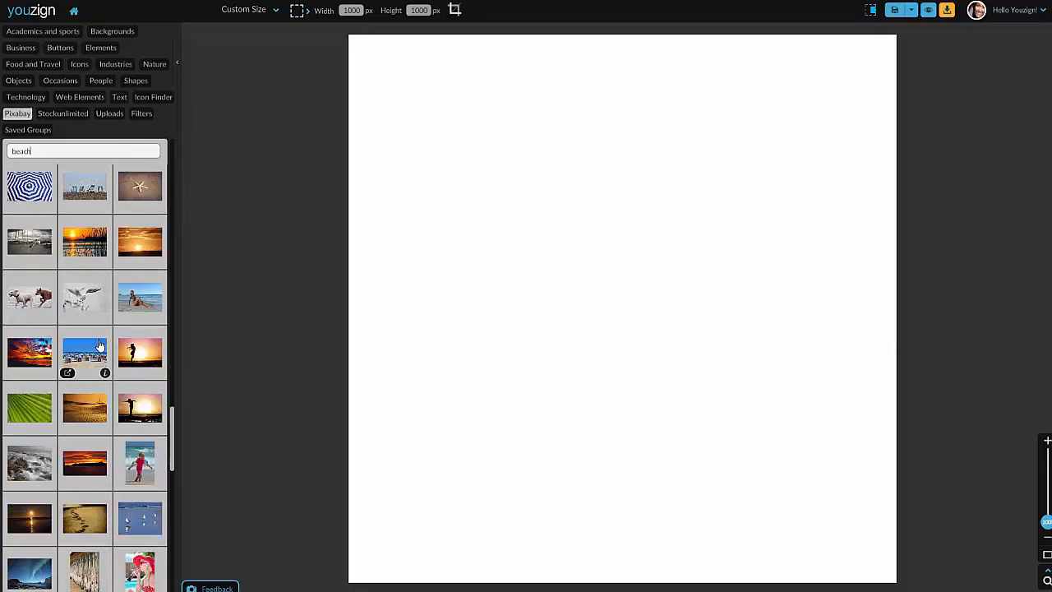
Step: Search Pixabay for "tropical", add the palm-tree beach photo, and enlarge it across the canvas's full width from the top edge
double_click(72, 154)
type("tropical")
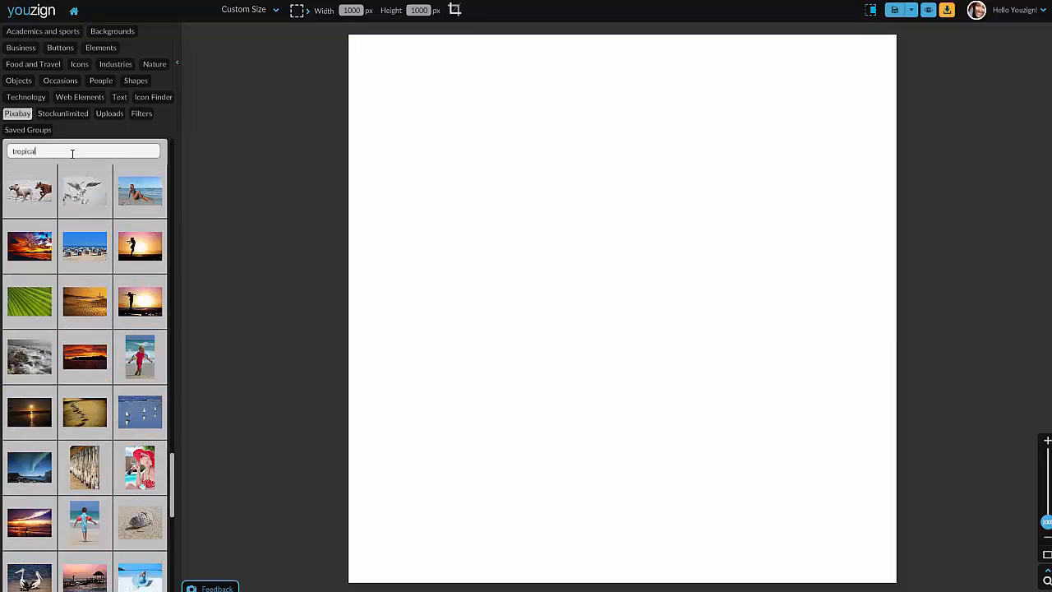
key("Return")
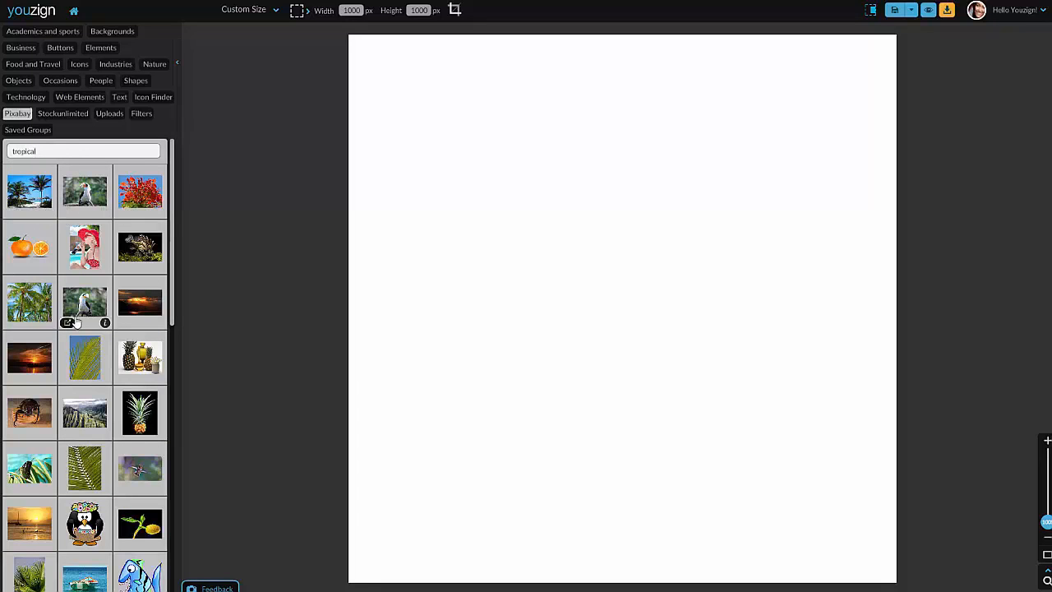
scroll(72, 321, "down", 1)
left_click(28, 179)
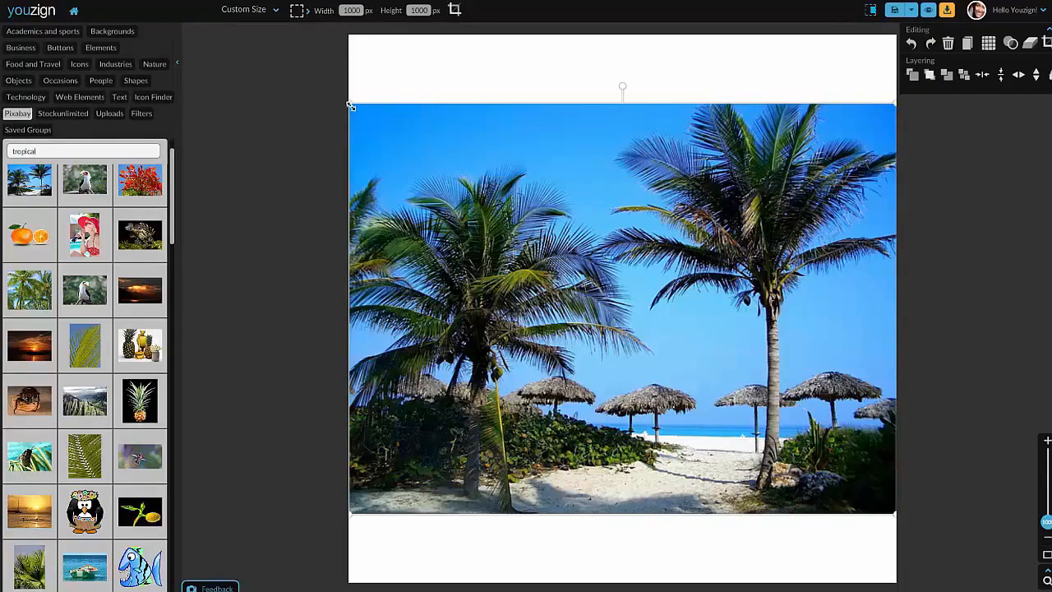
left_click_drag(365, 105, 349, 34)
left_click_drag(600, 246, 638, 243)
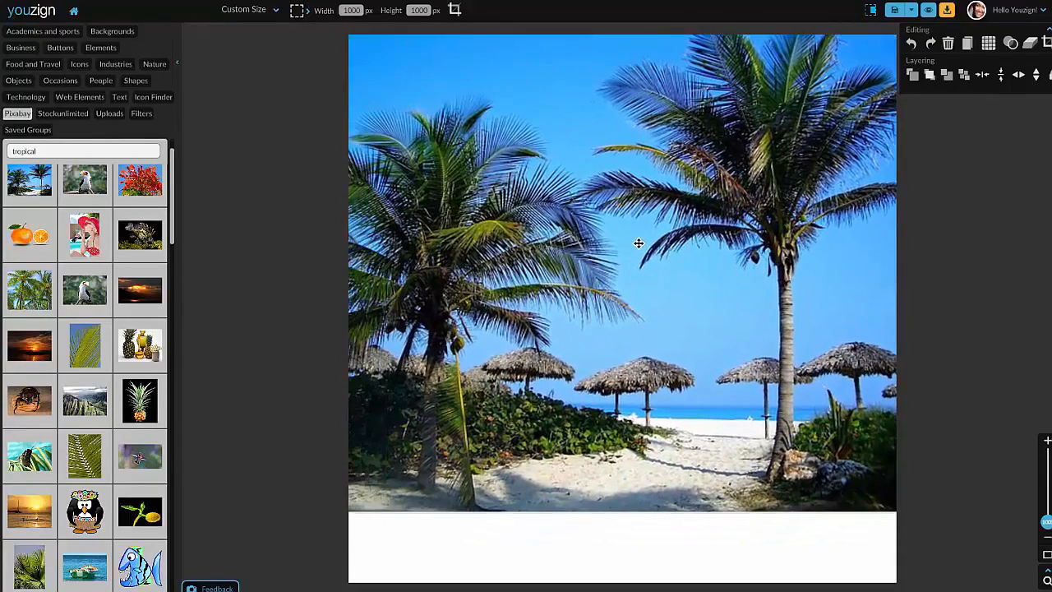
Step: Open the Icon Finder library and add the blue Facebook icon, the Twitter bird and the square Twitter icon to the canvas
left_click(157, 100)
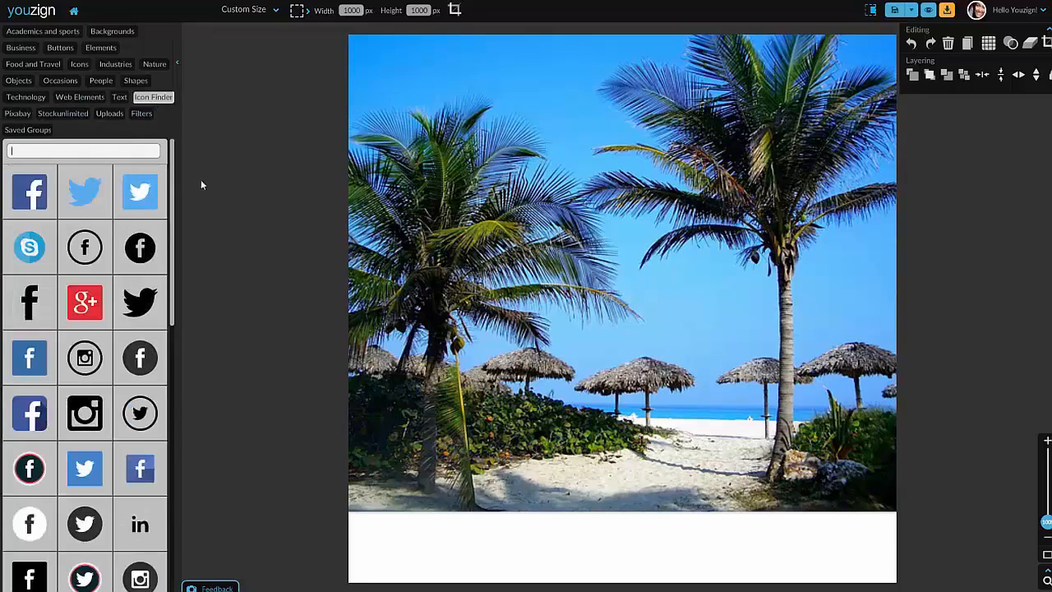
left_click(84, 189)
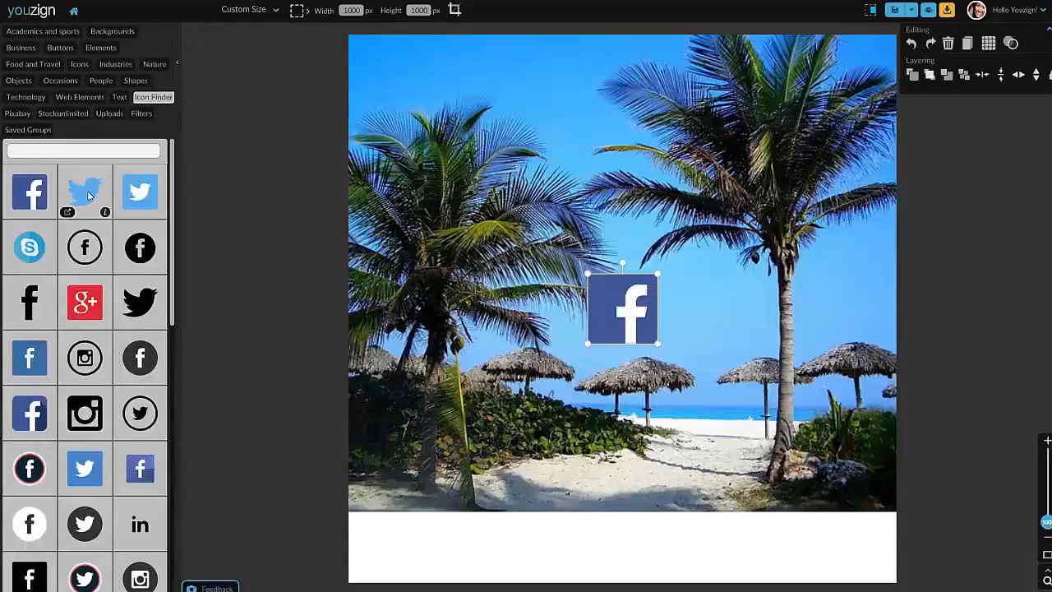
left_click(88, 196)
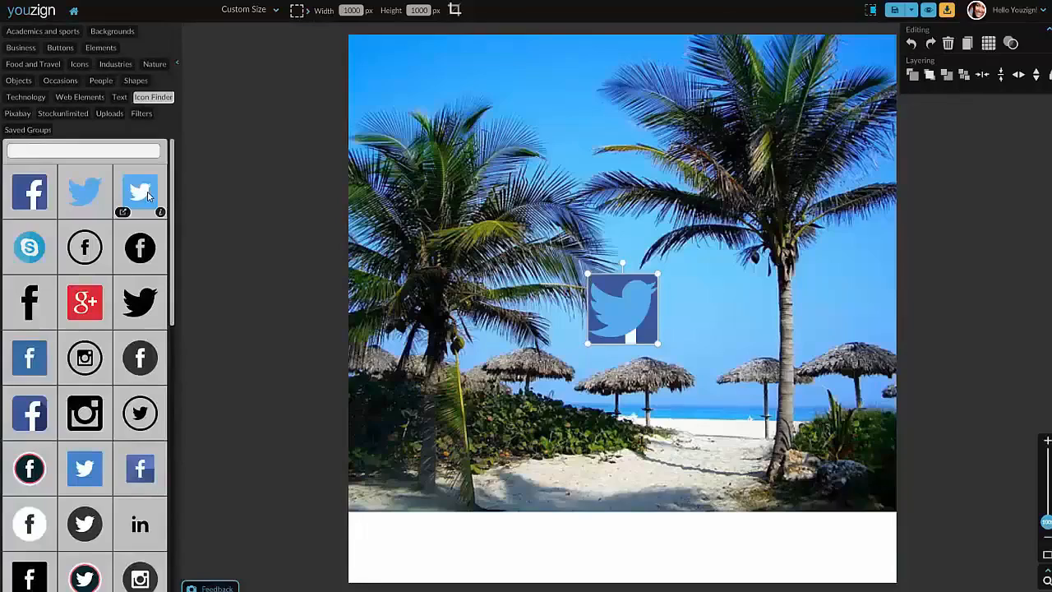
left_click(147, 190)
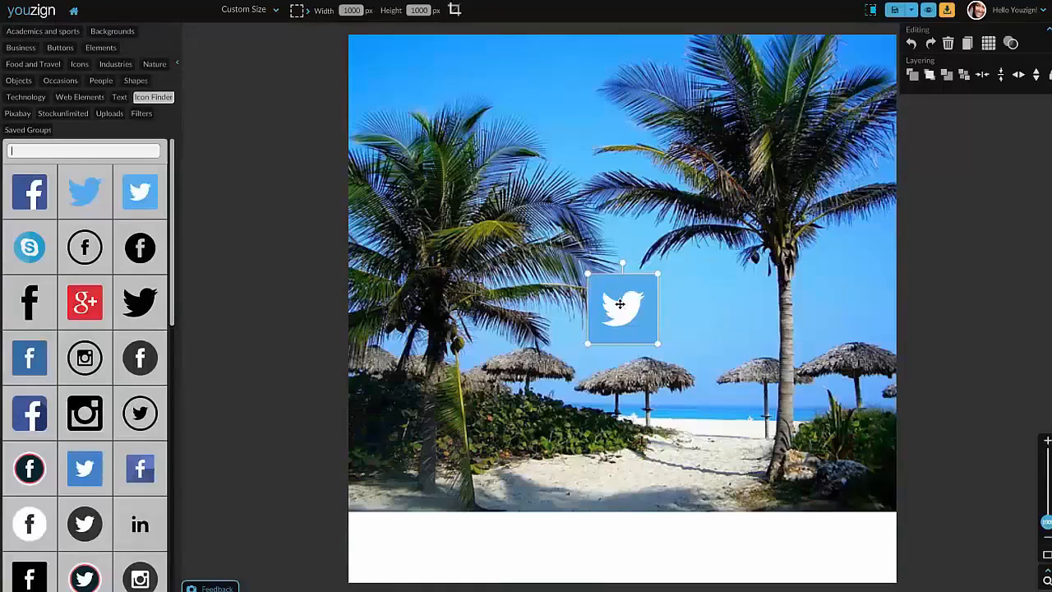
Step: Arrange the three social icons in a column over the left-hand palm tree, Facebook on top and the square Twitter icon lowest
left_click_drag(621, 308, 491, 374)
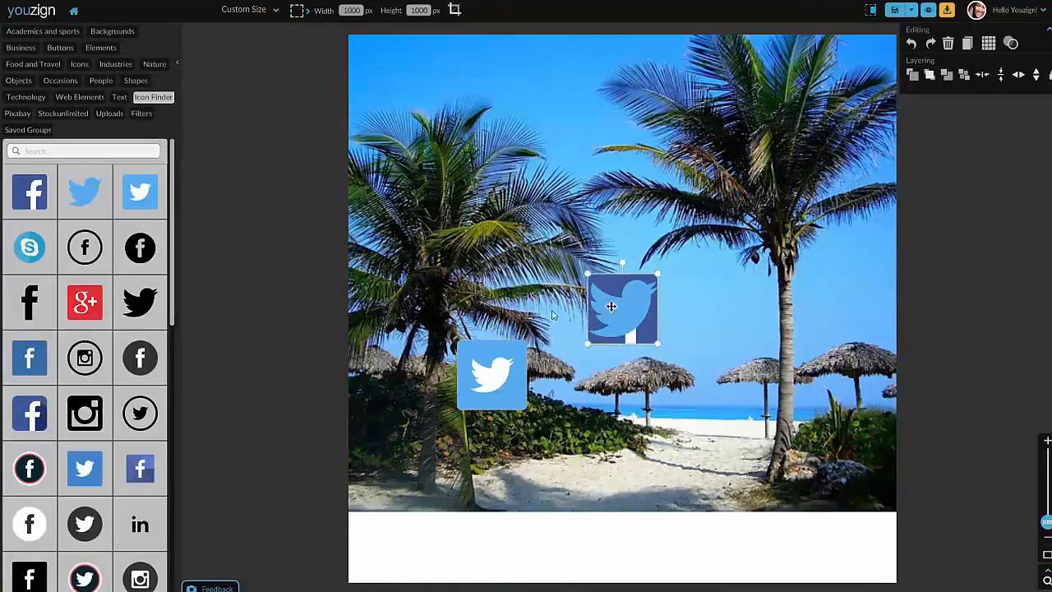
left_click_drag(630, 300, 504, 294)
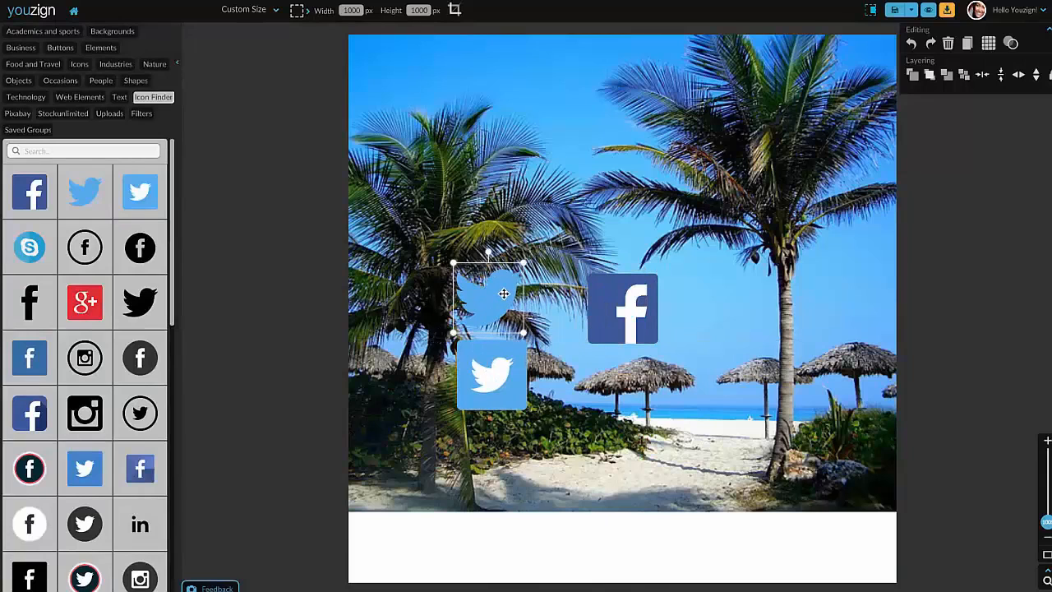
left_click_drag(617, 313, 497, 232)
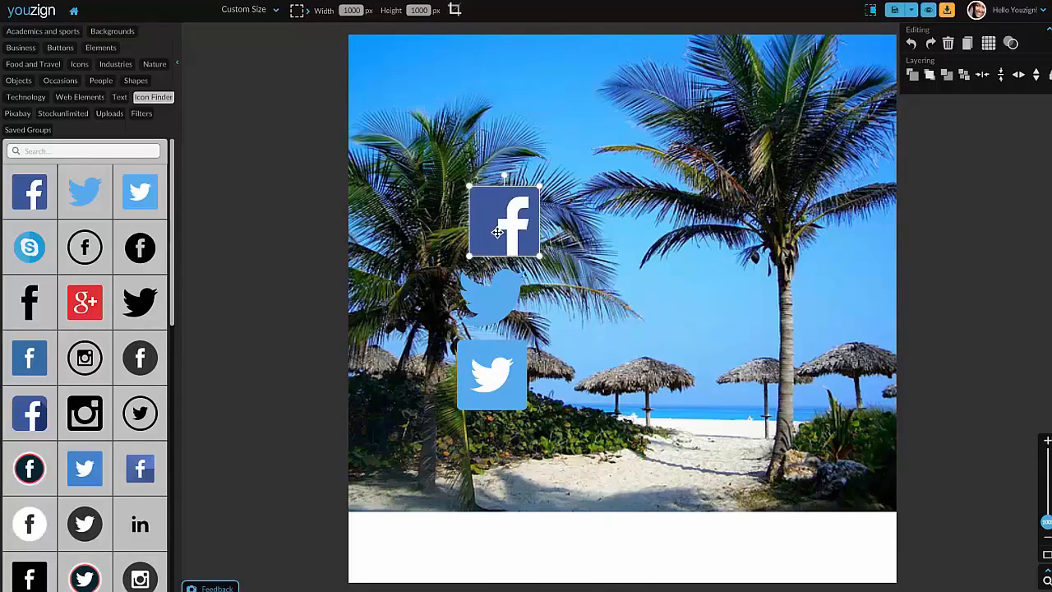
left_click(632, 289)
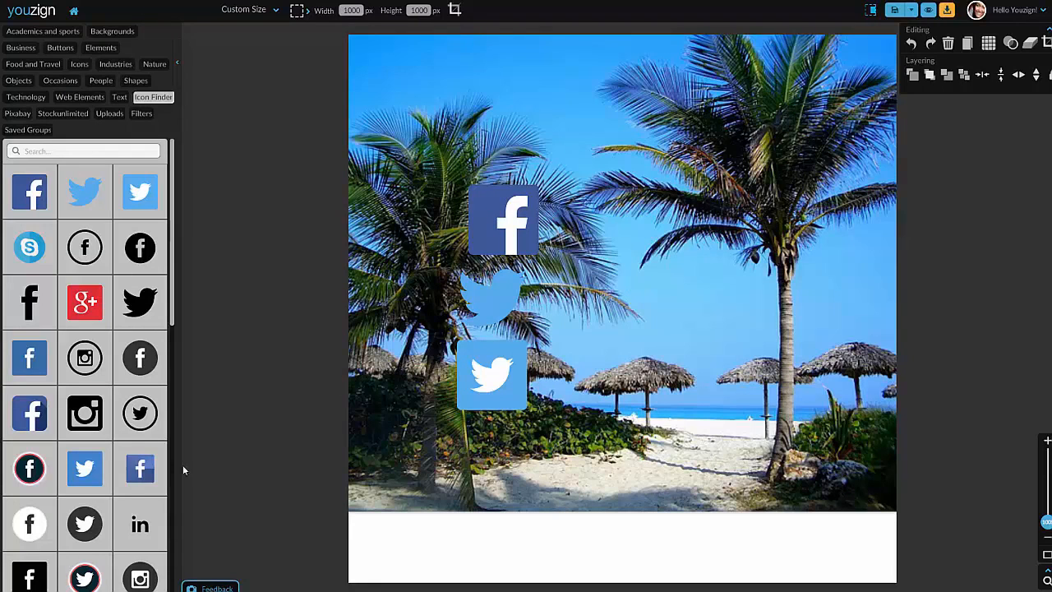
scroll(112, 501, "down", 1)
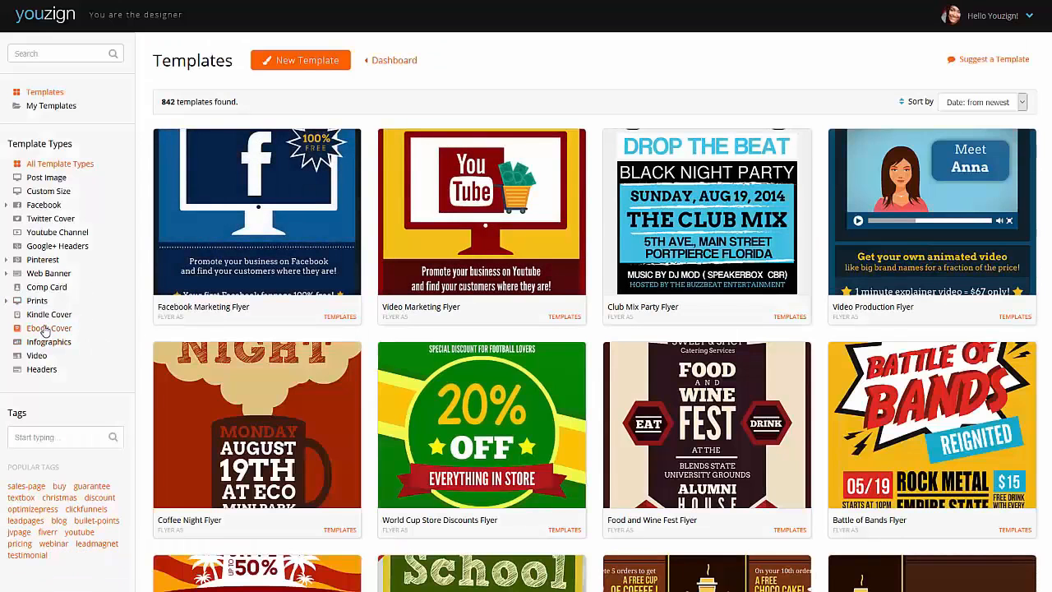
Step: Filter the templates to Ebook Cover and open the "14 Rare Sources" template for editing
left_click(47, 330)
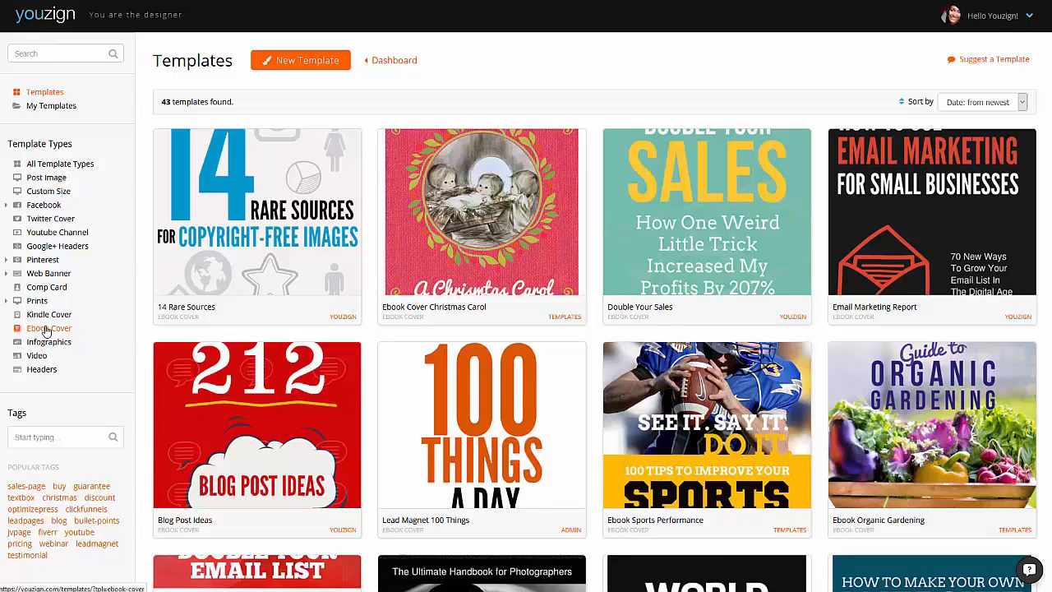
mouse_move(310, 211)
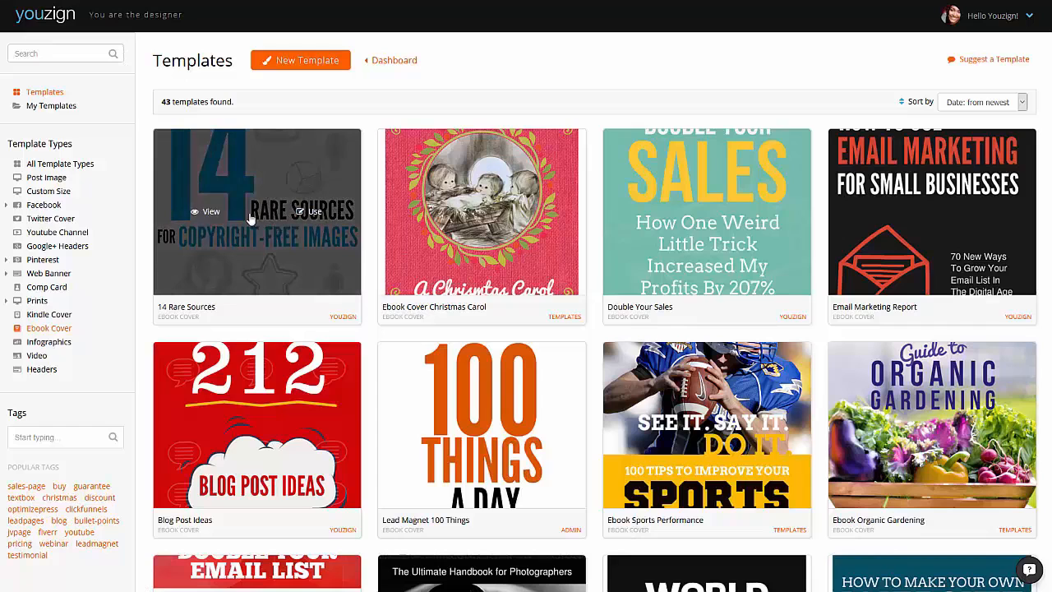
left_click(313, 214)
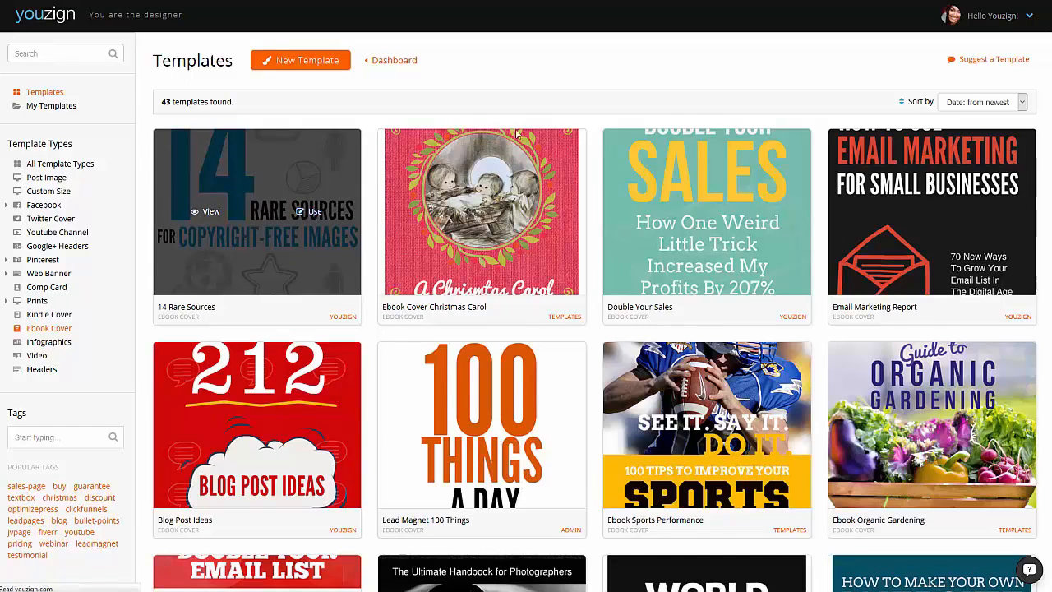
left_click(731, 322)
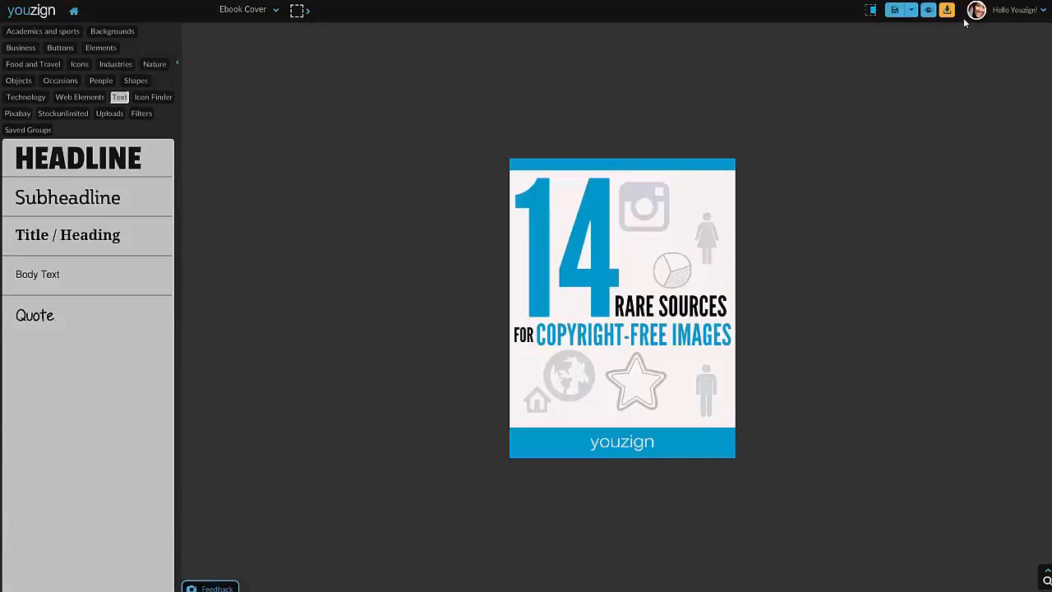
Step: Shift the large "14" to the cover's left edge and select the globe and house icons individually
mouse_move(588, 244)
left_mouse_down()
mouse_move(608, 235)
mouse_move(577, 253)
left_mouse_up()
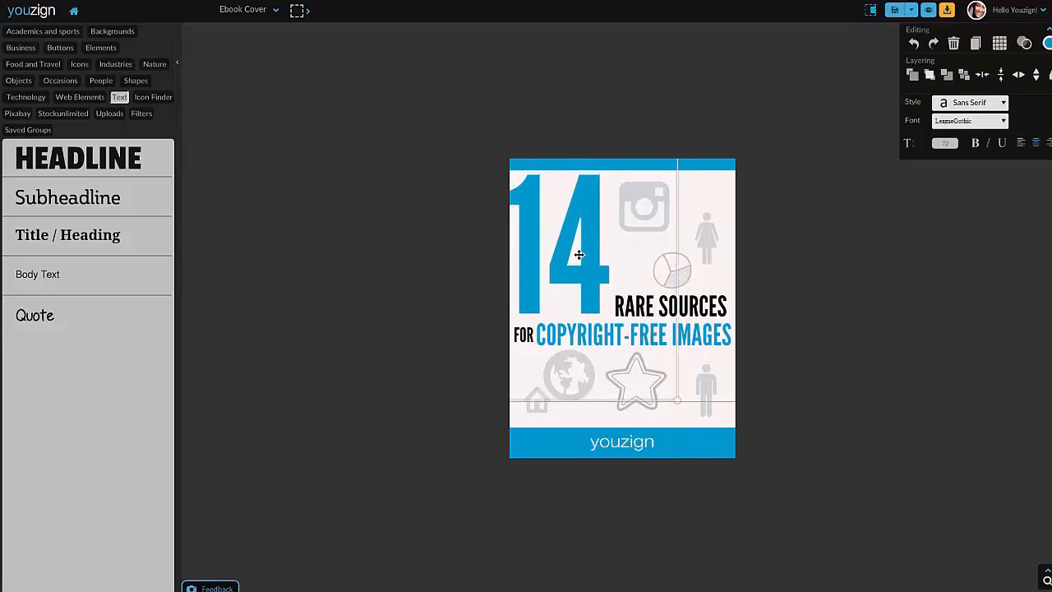
left_click(637, 395)
left_click(579, 392)
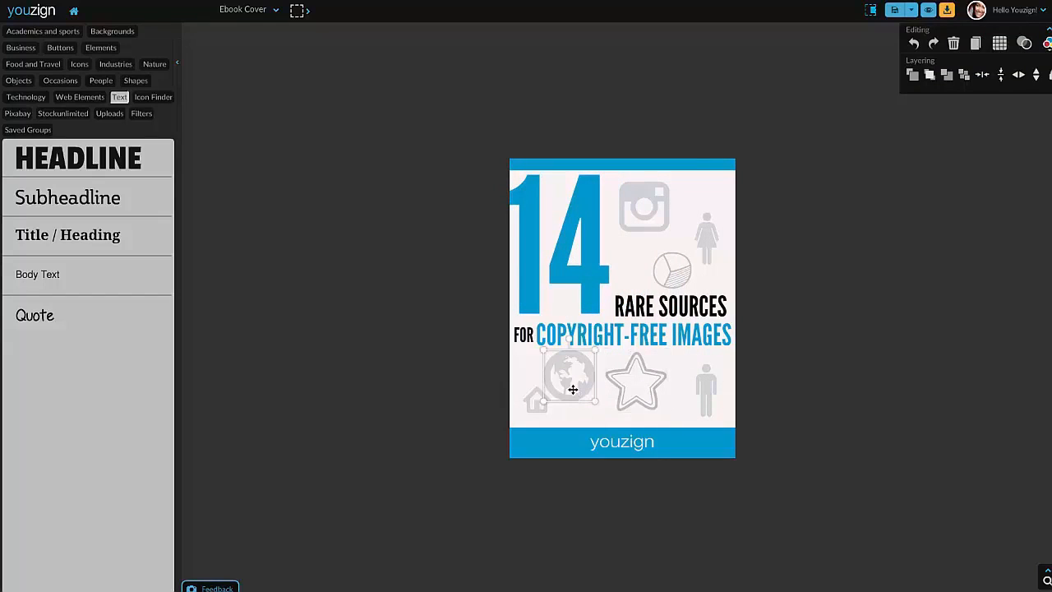
left_click(540, 401)
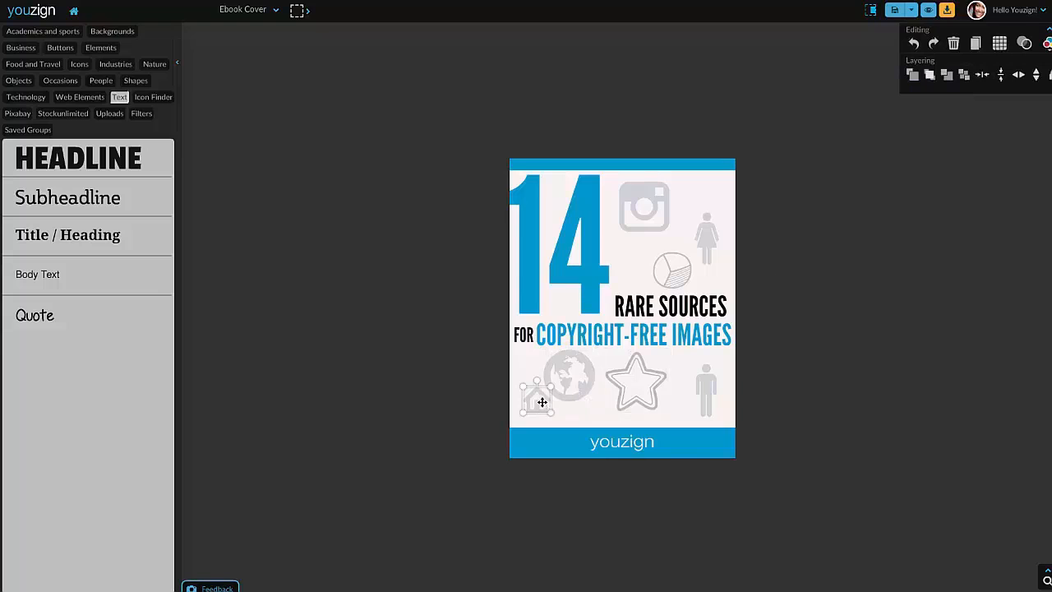
left_click(851, 84)
Step: Preview the ebook cover as Hard Cover, Hard Cover Open, Ring Binder, Magazine, DVD Case, Kindle 3D and Kindle mockups
left_click(929, 10)
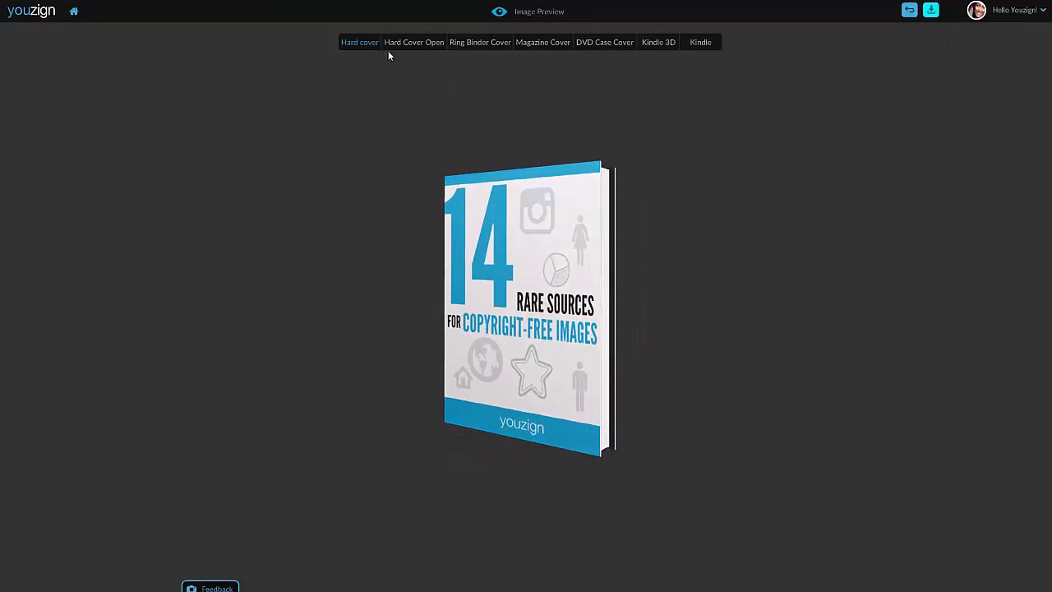
left_click(409, 44)
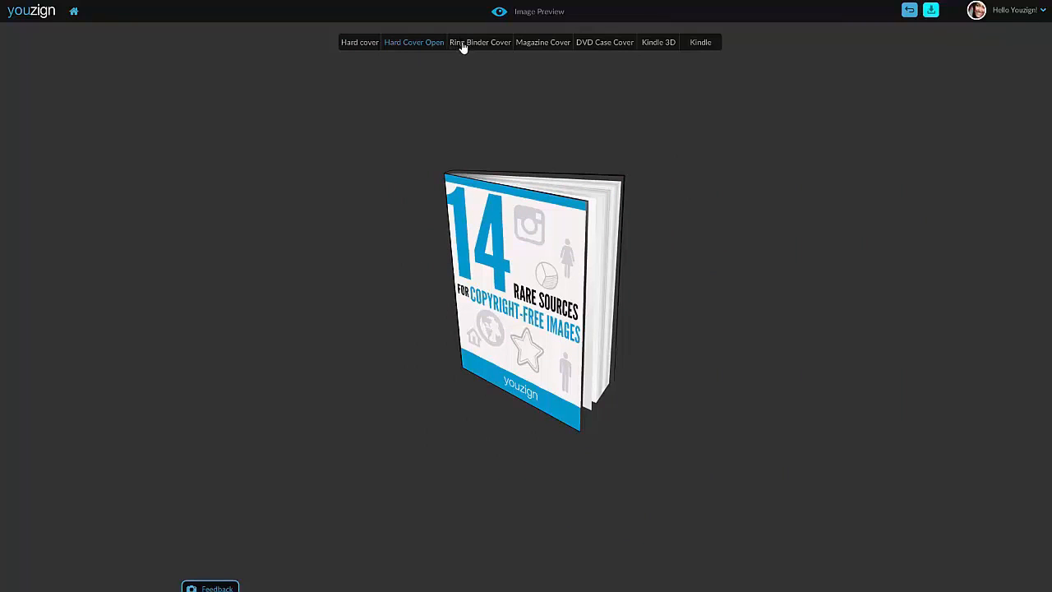
left_click(470, 45)
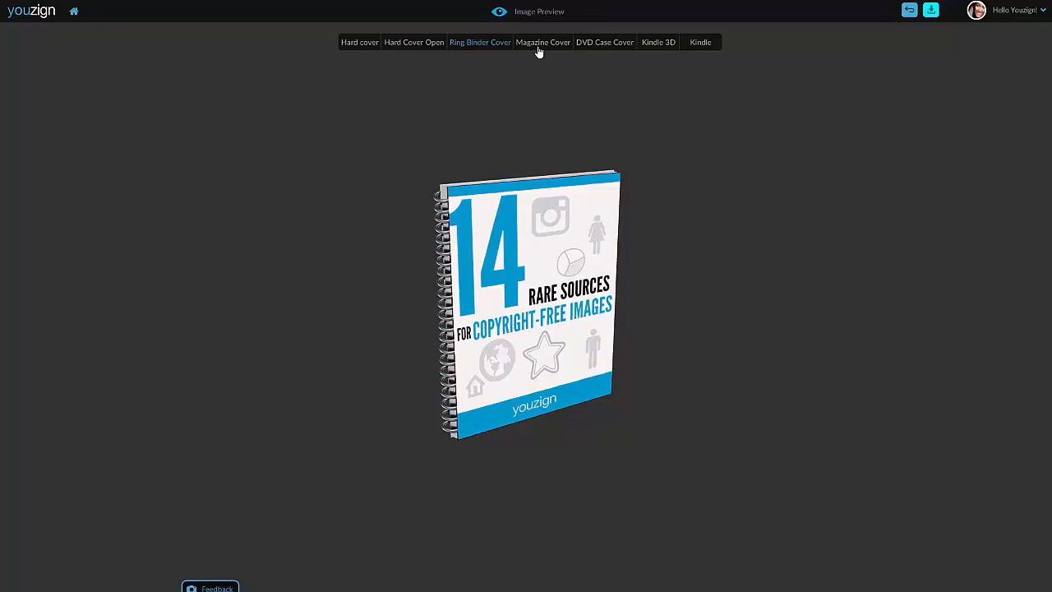
left_click(539, 45)
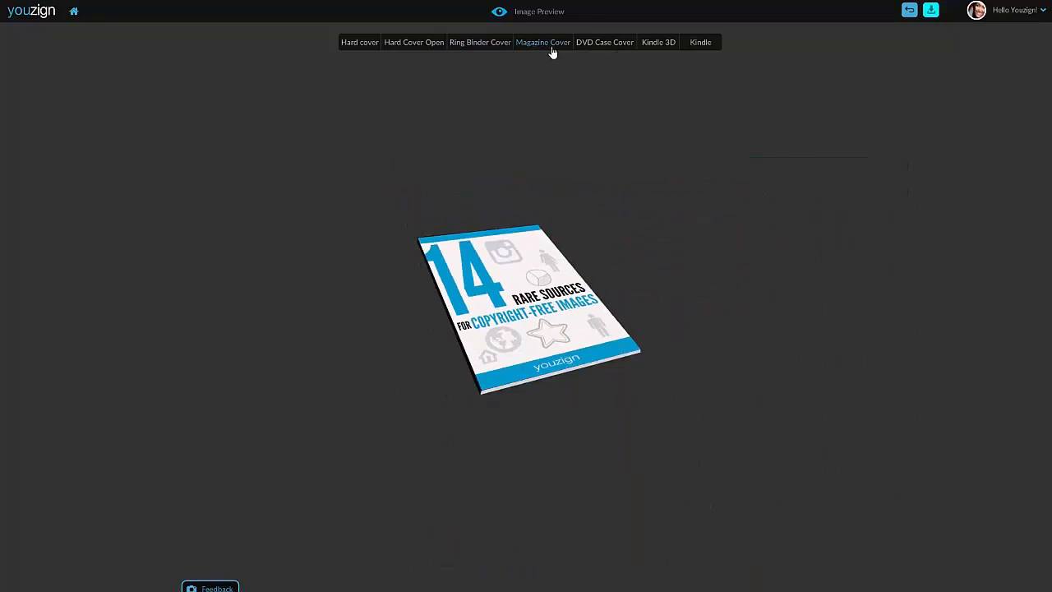
left_click(618, 48)
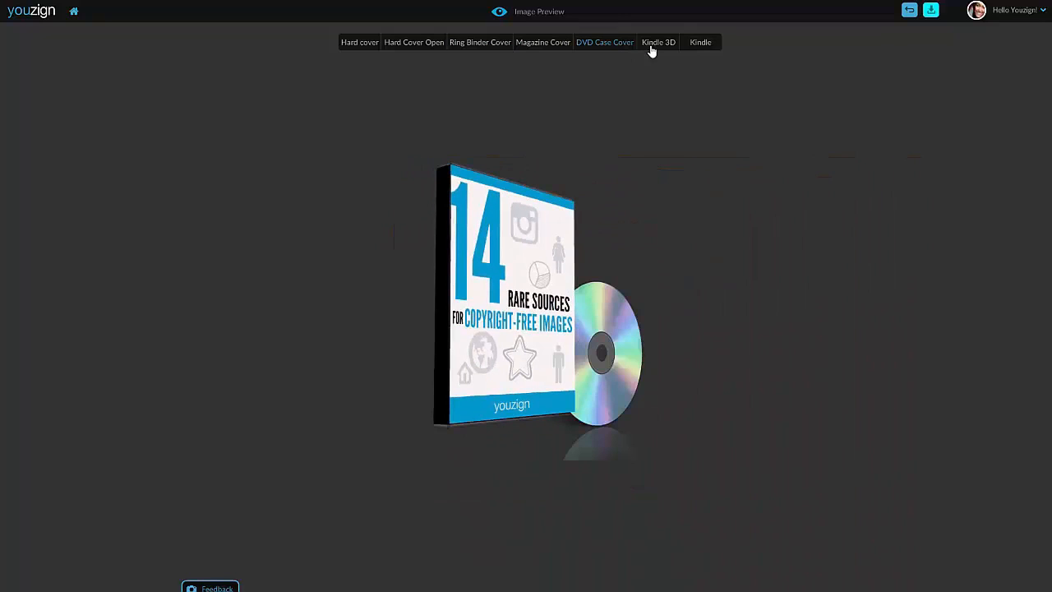
left_click(651, 49)
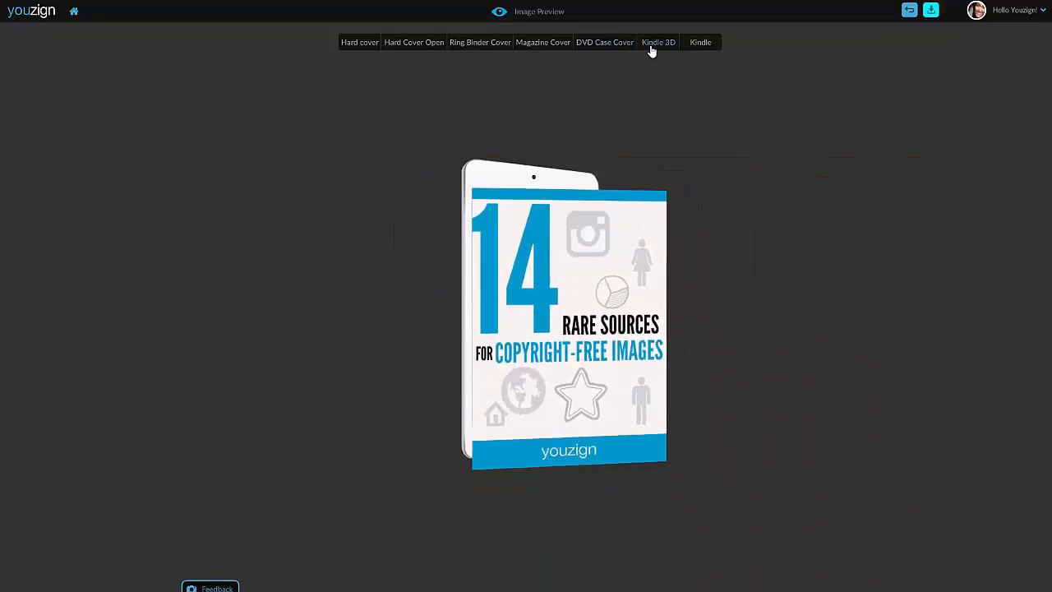
left_click(702, 43)
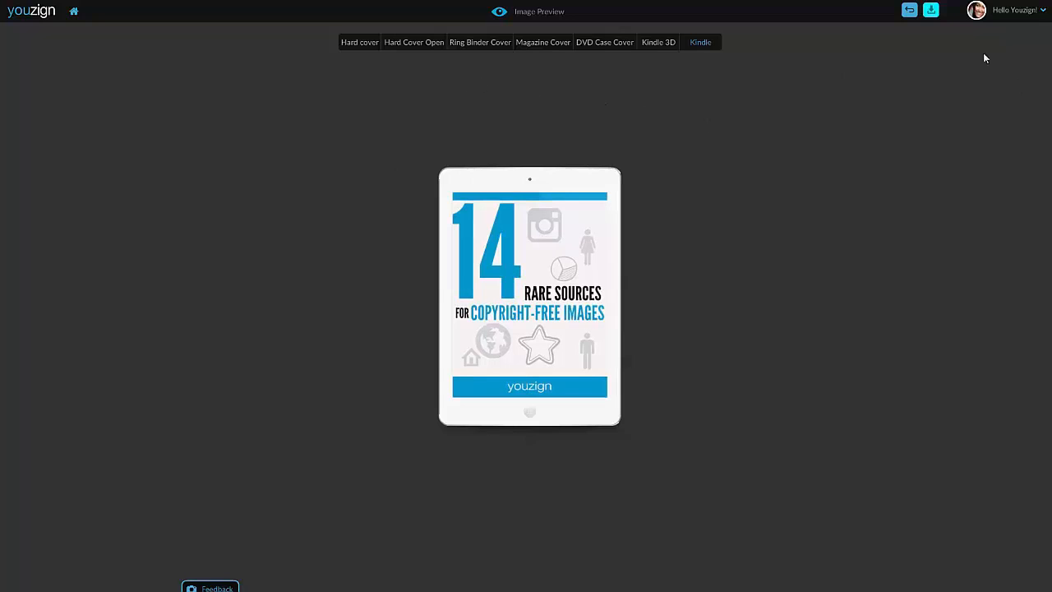
Step: Leave the cover preview, return to the My Designs dashboard and open the full template gallery
left_click(909, 11)
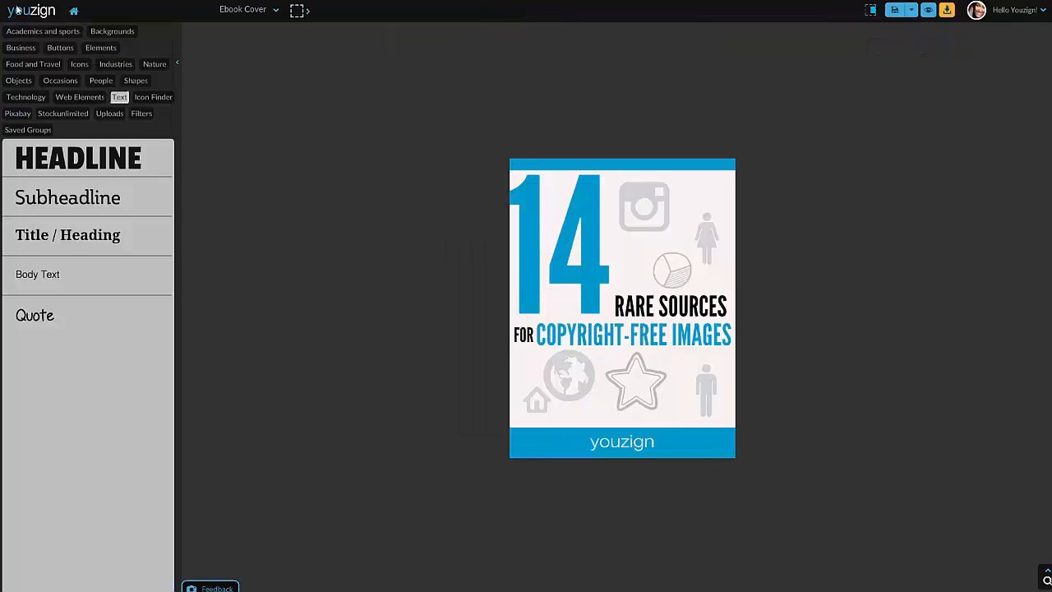
left_click(73, 13)
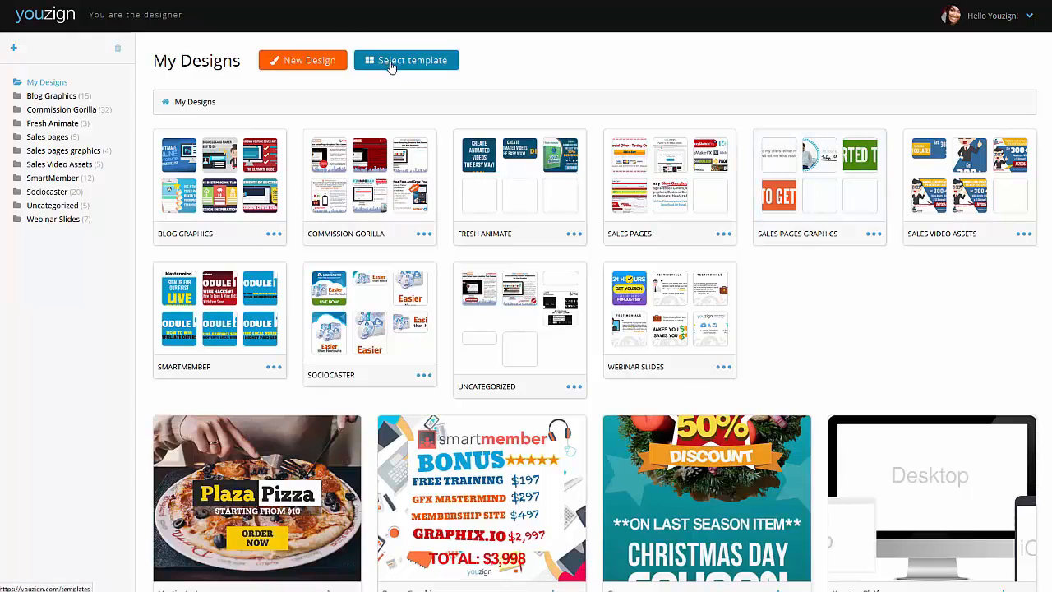
left_click(842, 130)
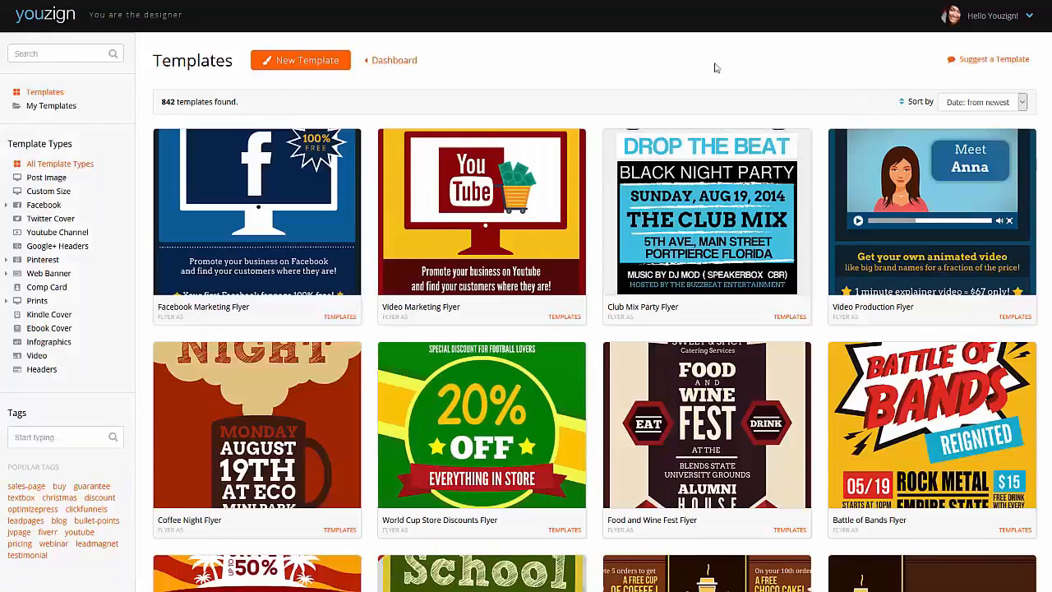
Step: Filter the template gallery by the popular tag "clickfunnels"
scroll(531, 85, "down", 1)
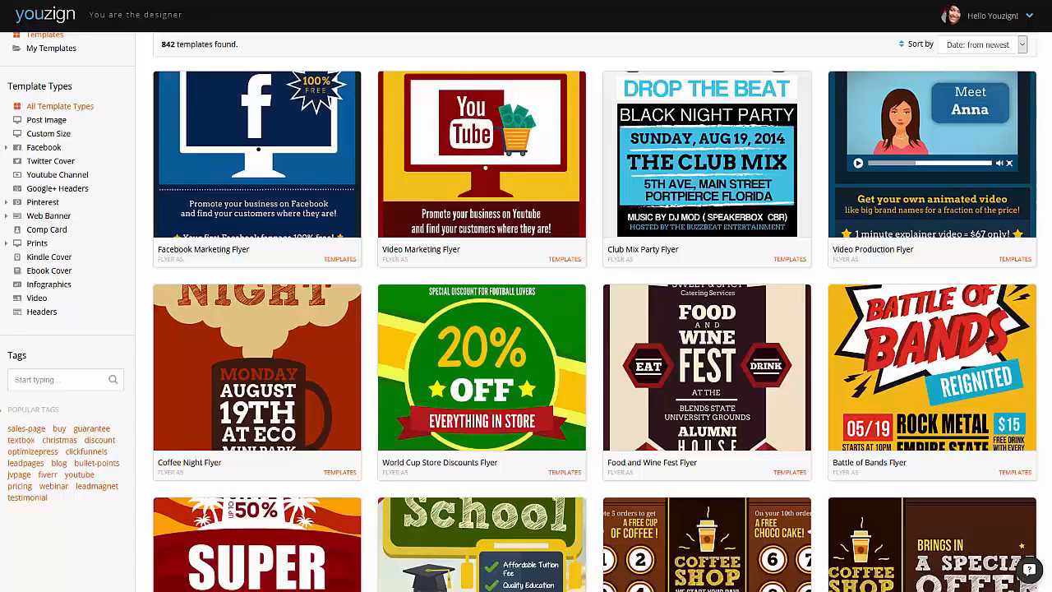
left_click(76, 455)
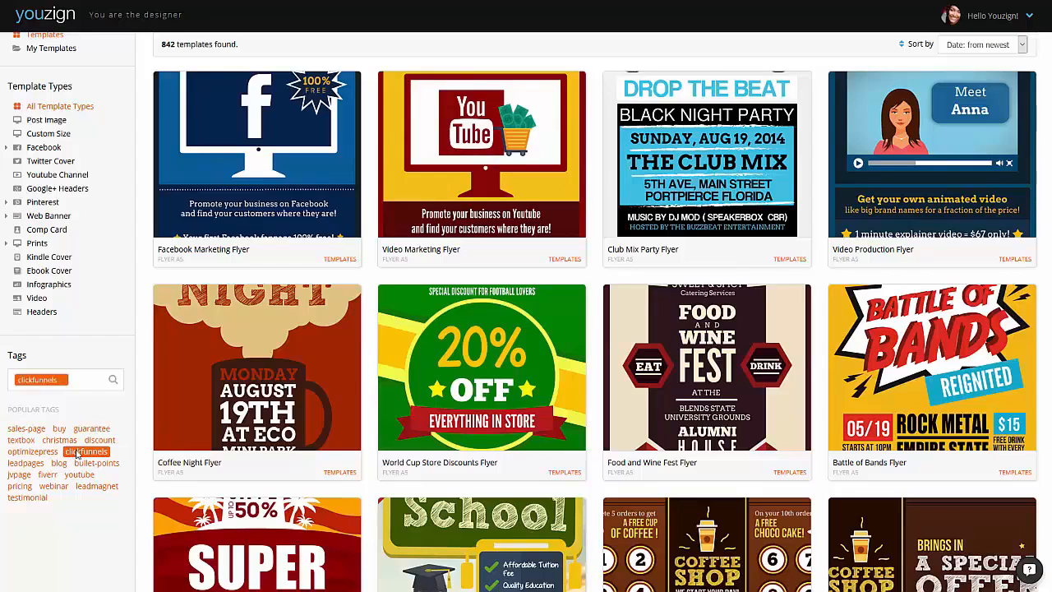
left_click(113, 383)
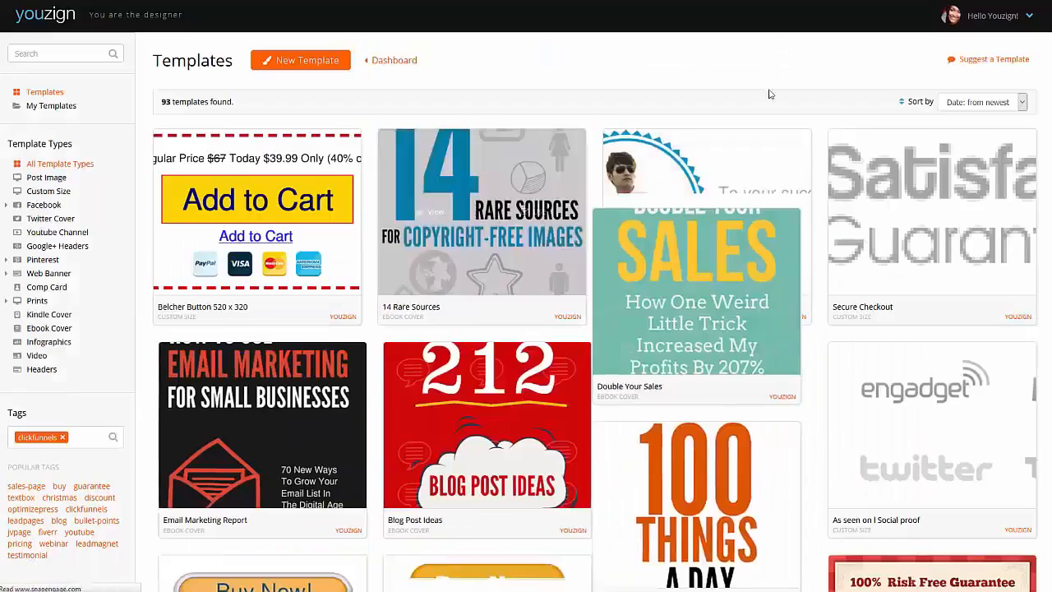
Step: Browse the clickfunnels templates and view the "30 Days to Double Your Email List" ebook cover enlarged
scroll(818, 99, "down", 2)
scroll(698, 189, "down", 5)
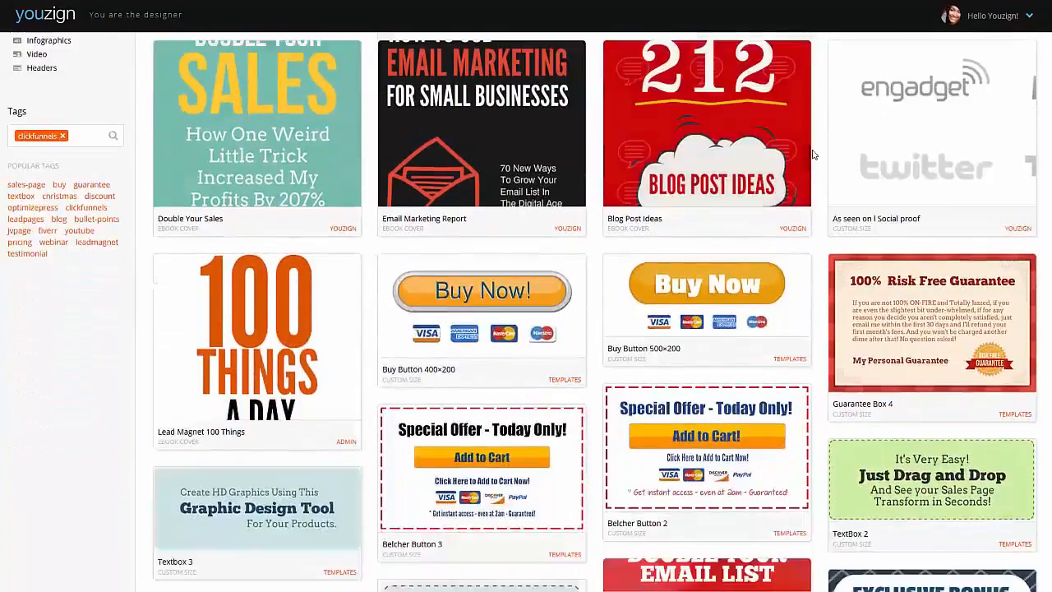
scroll(921, 243, "down", 5)
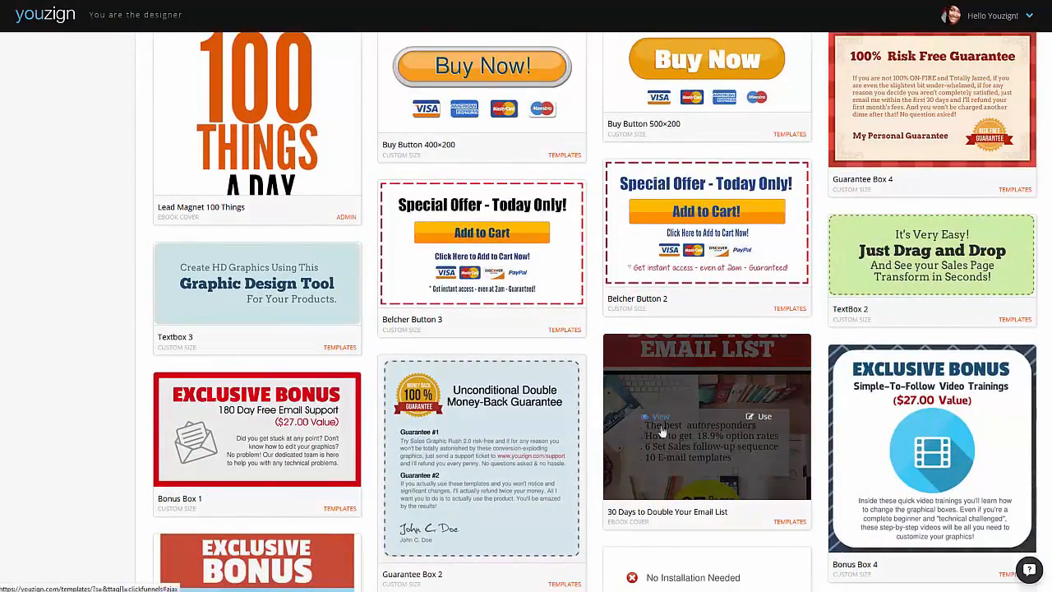
left_click(667, 420)
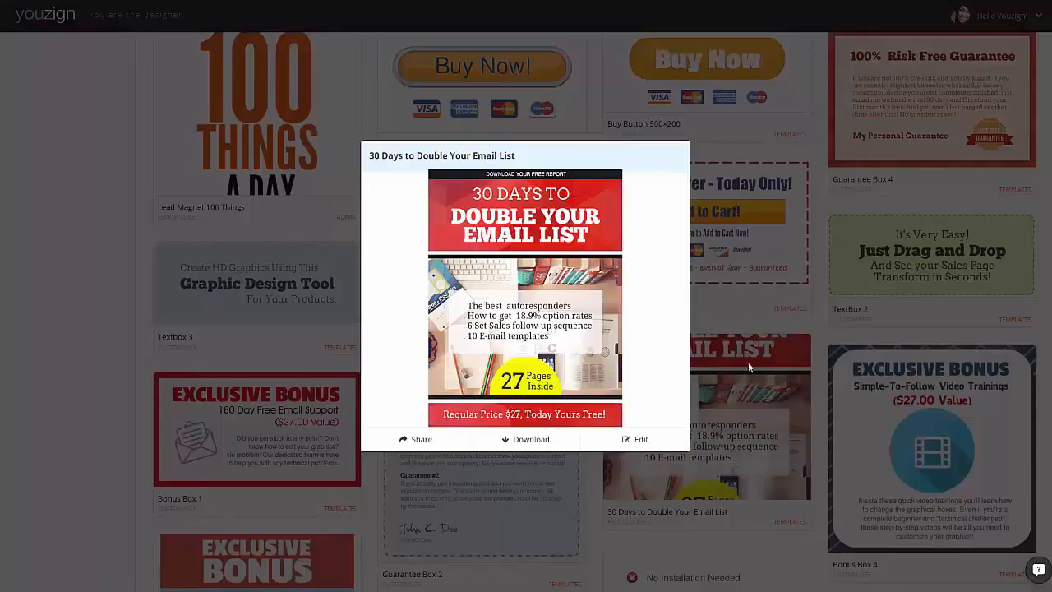
left_click(788, 309)
scroll(206, 411, "down", 4)
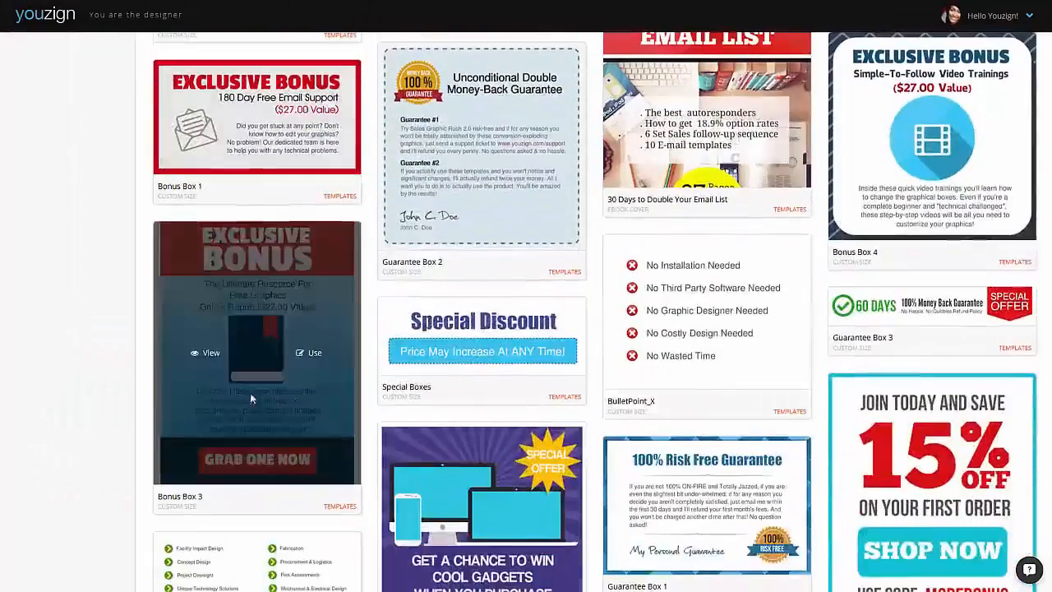
scroll(251, 399, "down", 7)
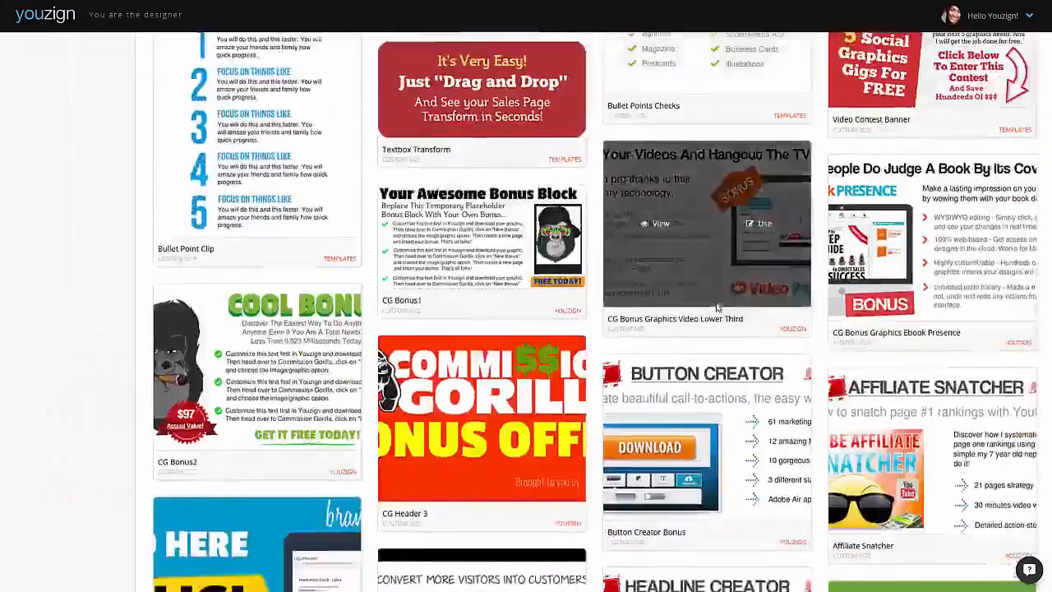
scroll(717, 305, "down", 20)
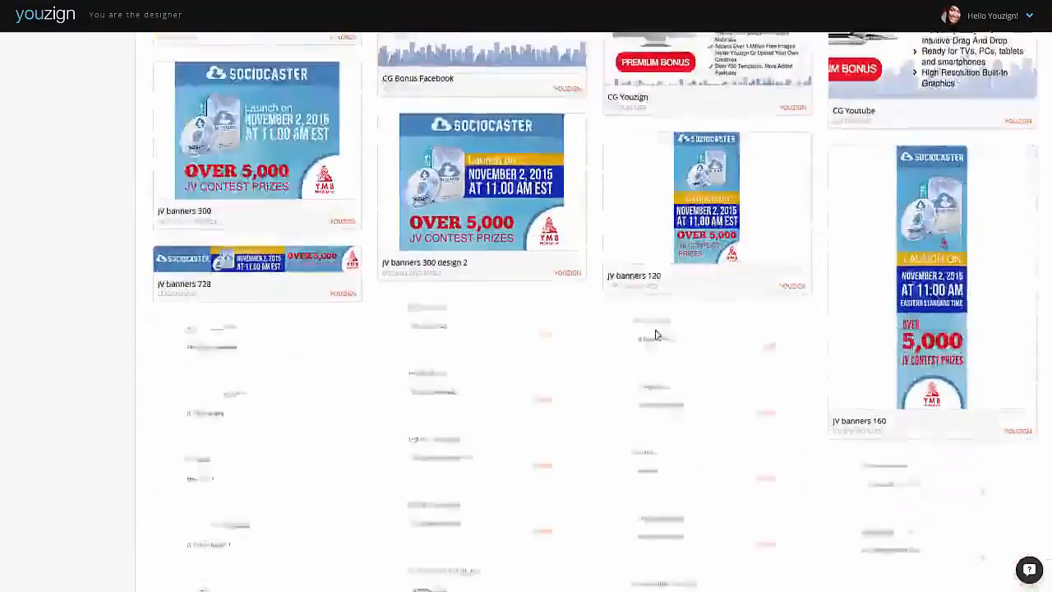
Step: Look through the rest of the clickfunnels templates, from the JV banners to the pricing tables, and return to the start of the gallery
scroll(657, 335, "up", 7)
scroll(659, 338, "down", 7)
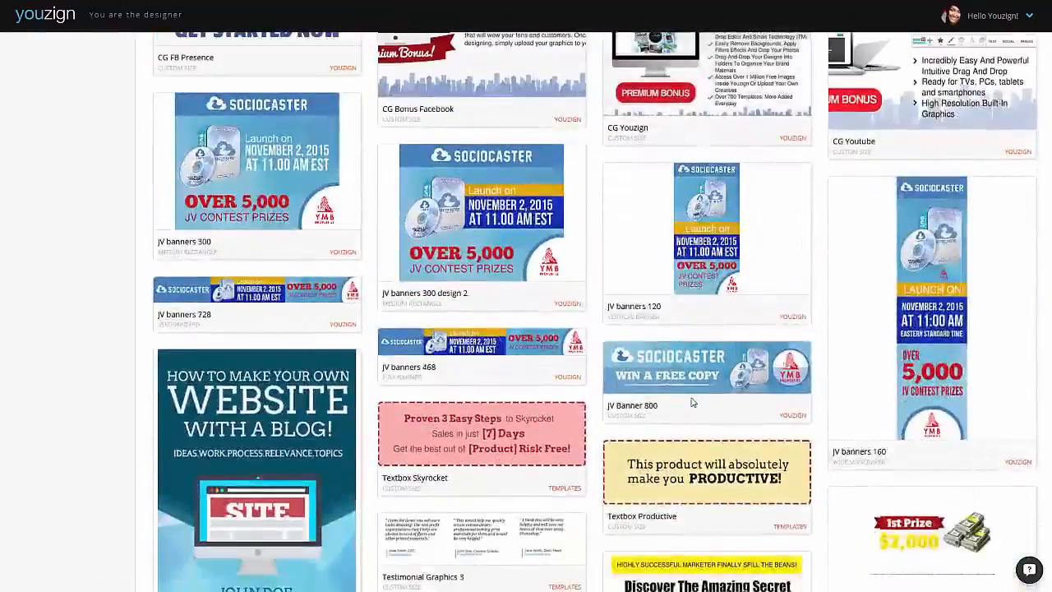
scroll(692, 402, "down", 15)
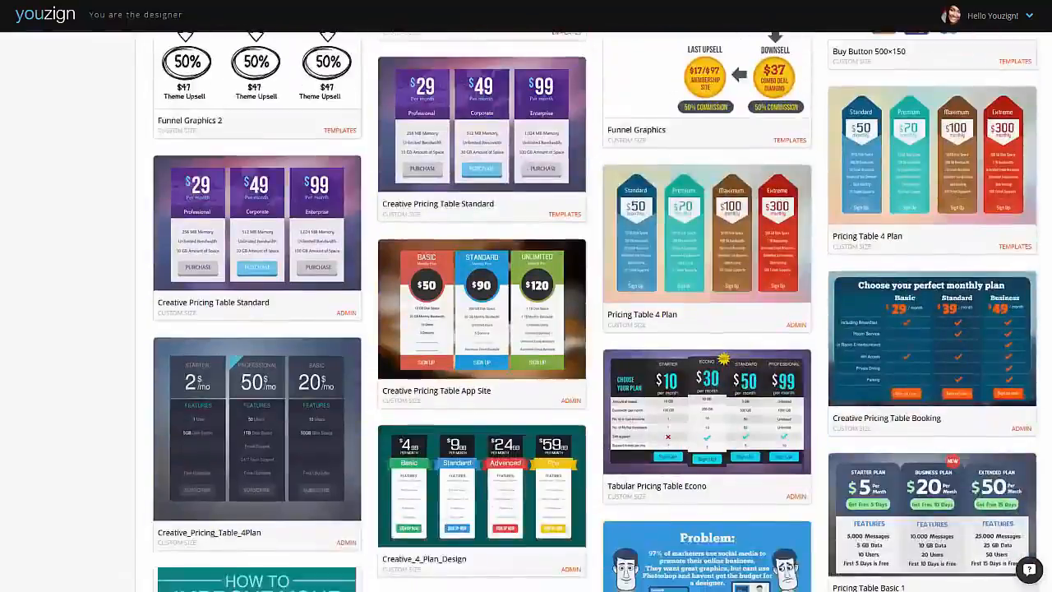
scroll(1048, 88, "up", 20)
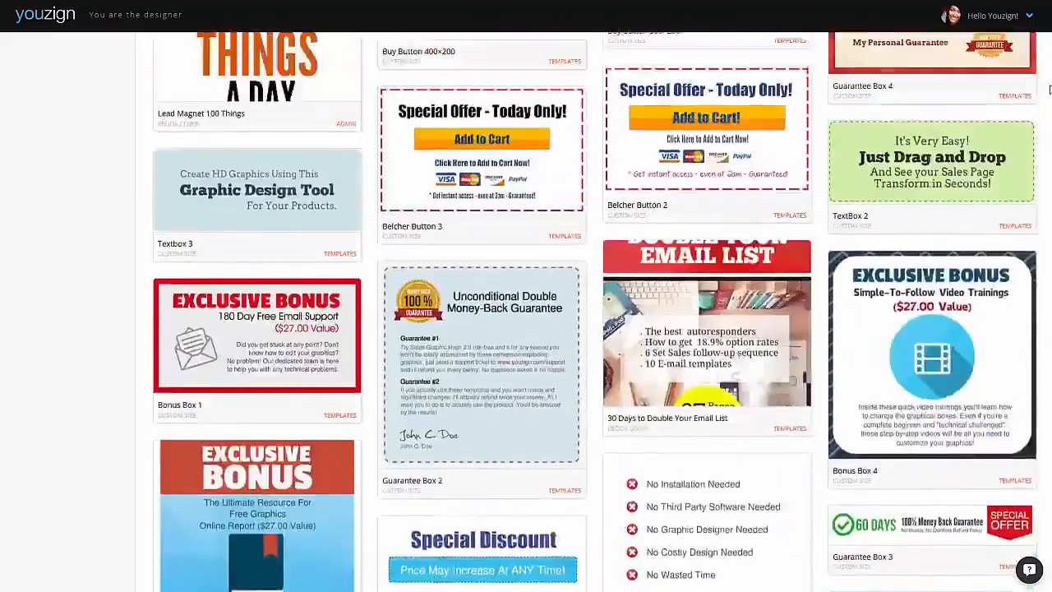
left_click_drag(1050, 89, 1047, 25)
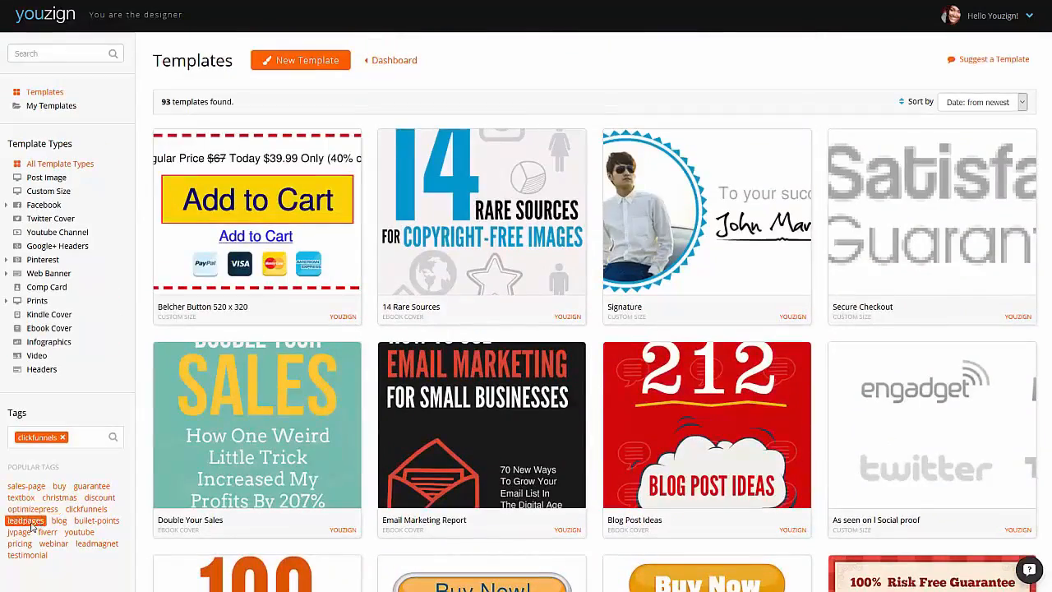
Step: Replace the "clickfunnels" tag filter with "leadmagnet", run the tag search and look over the matching ebook cover templates
left_click(94, 544)
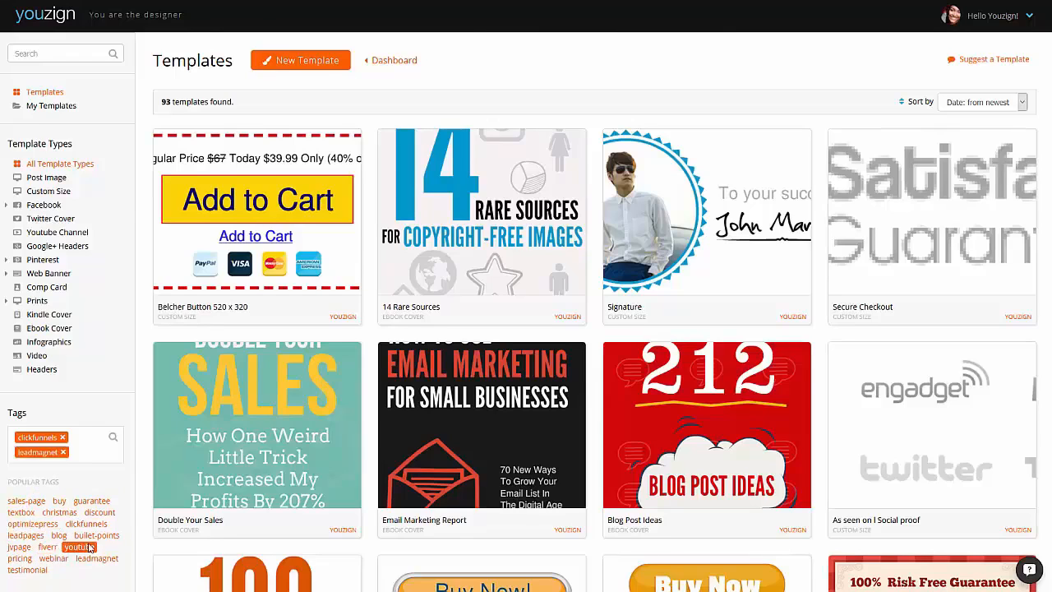
left_click(63, 438)
left_click(112, 438)
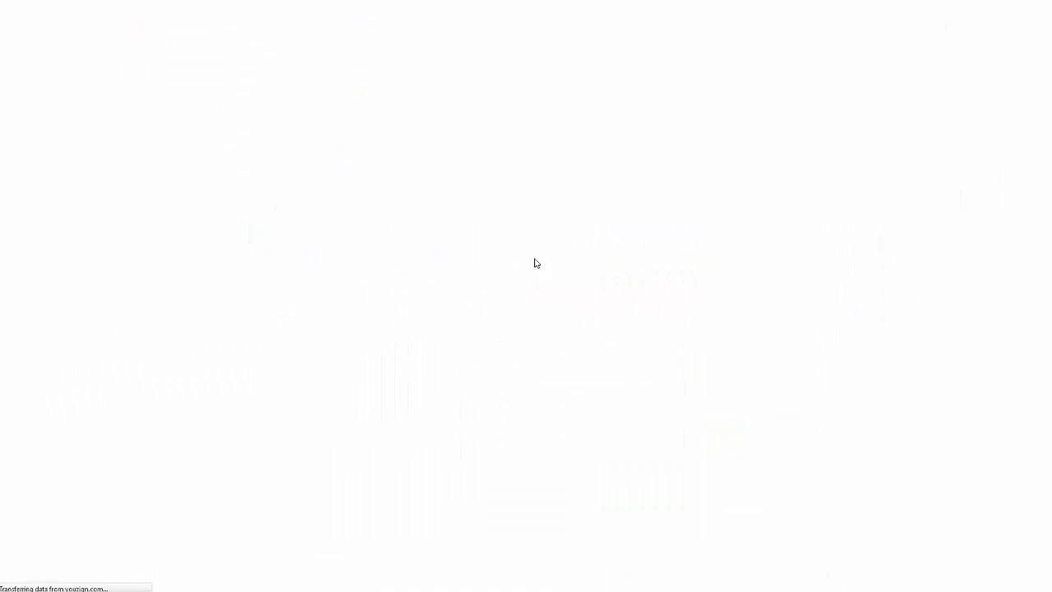
scroll(742, 218, "down", 3)
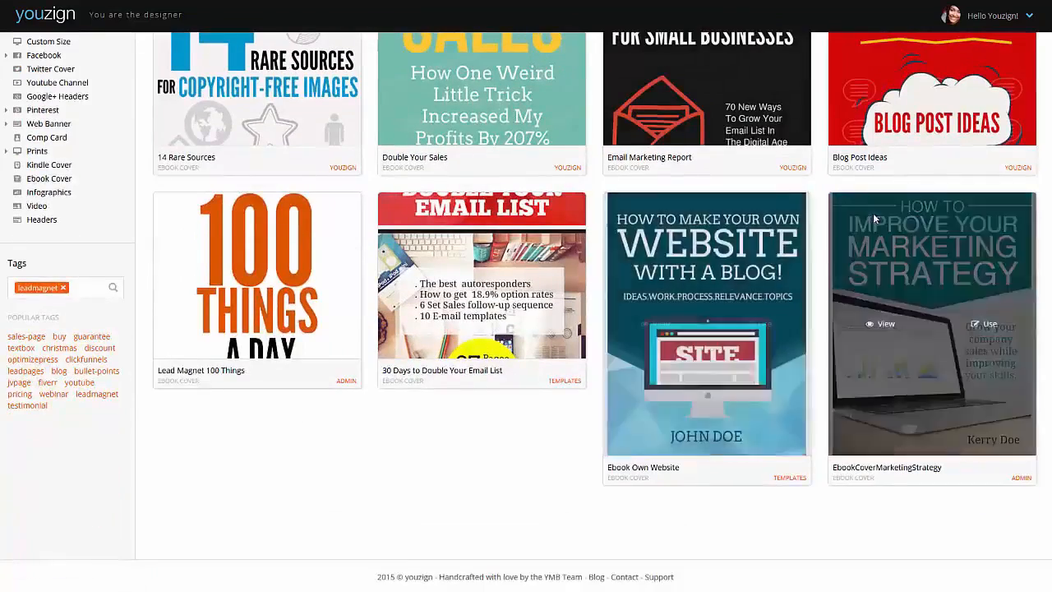
scroll(741, 223, "up", 3)
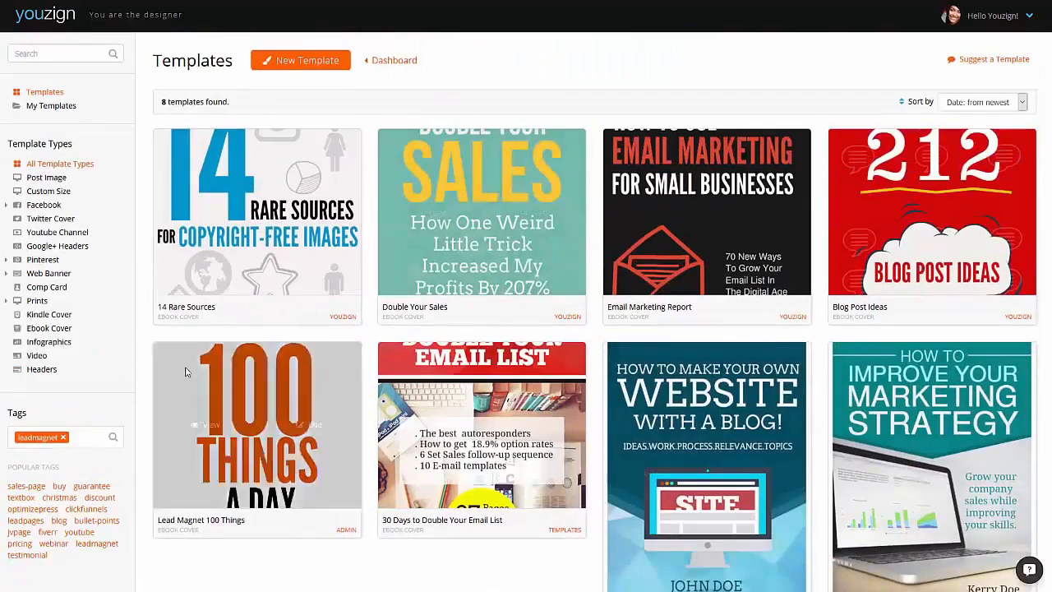
mouse_move(286, 139)
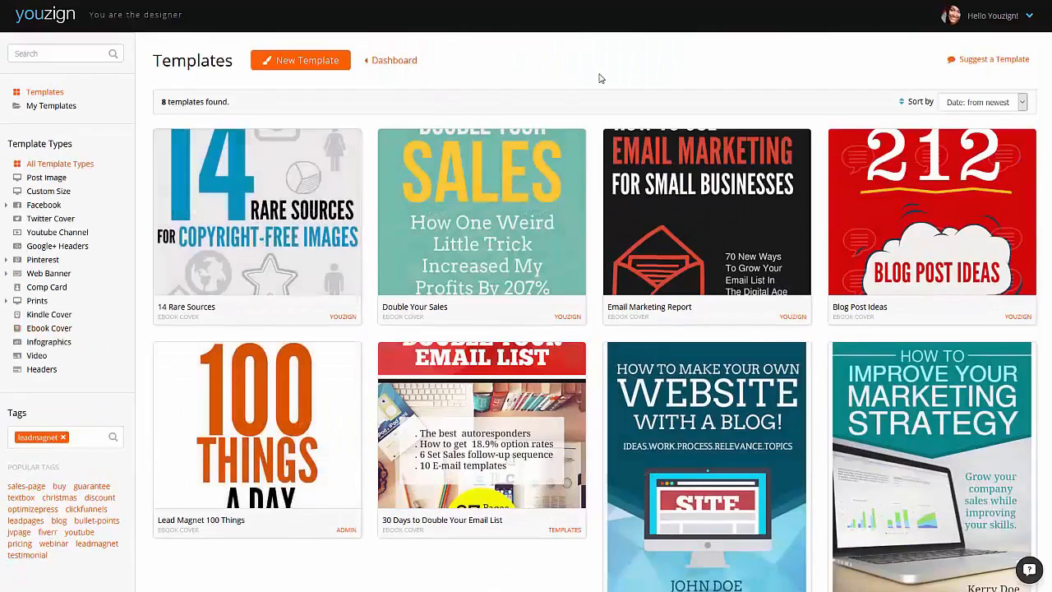